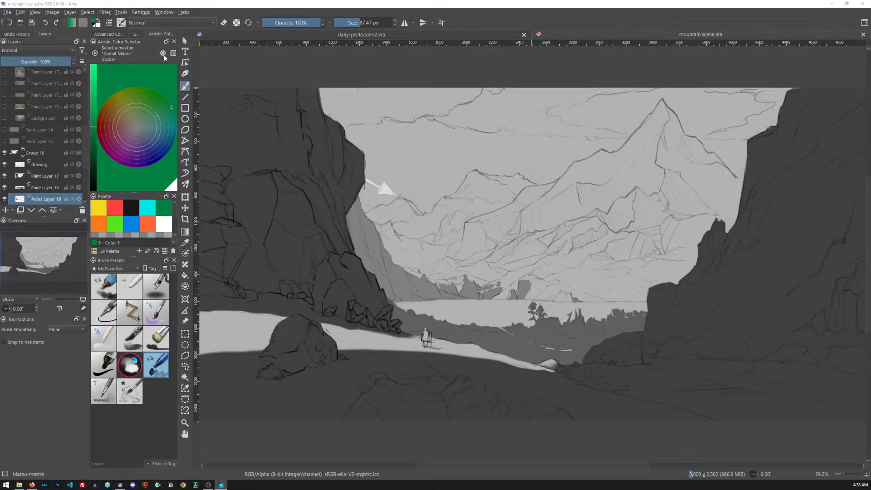
- Choose a neutral gray and set the artistic color selector's lightness scale to 9 steps
click(138, 127)
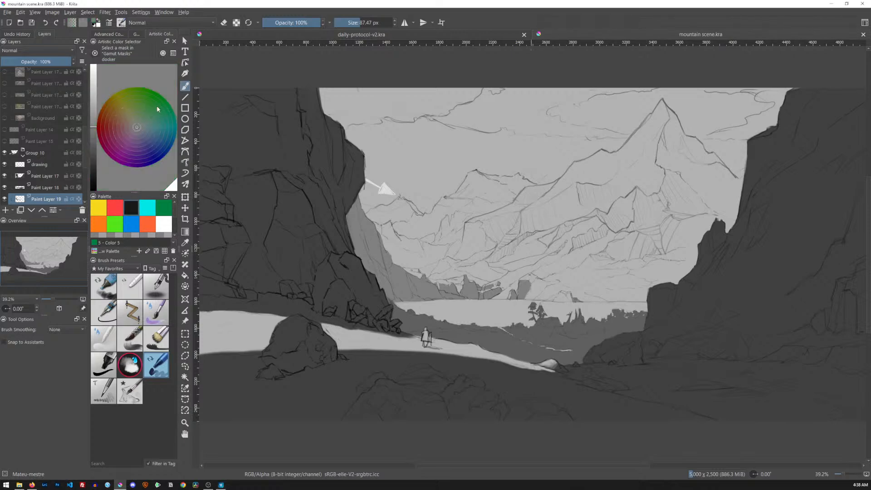
click(163, 53)
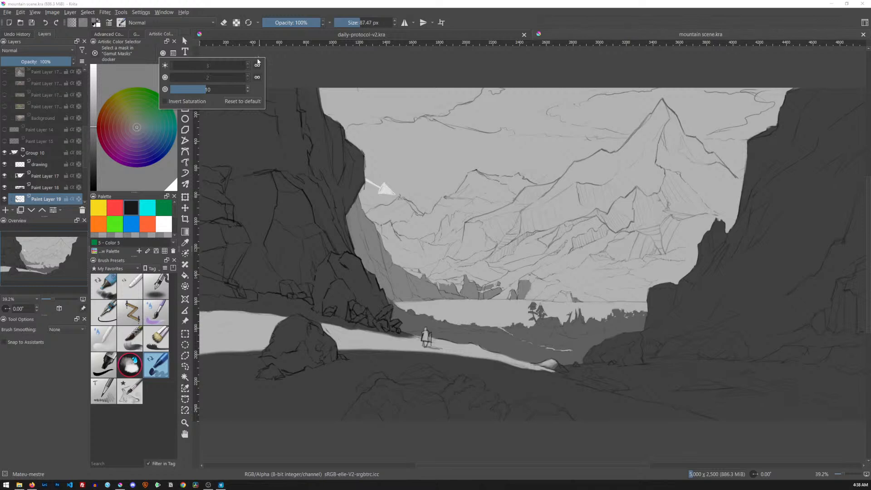
click(249, 64)
click(249, 65)
click(249, 64)
click(249, 64)
click(248, 64)
click(249, 64)
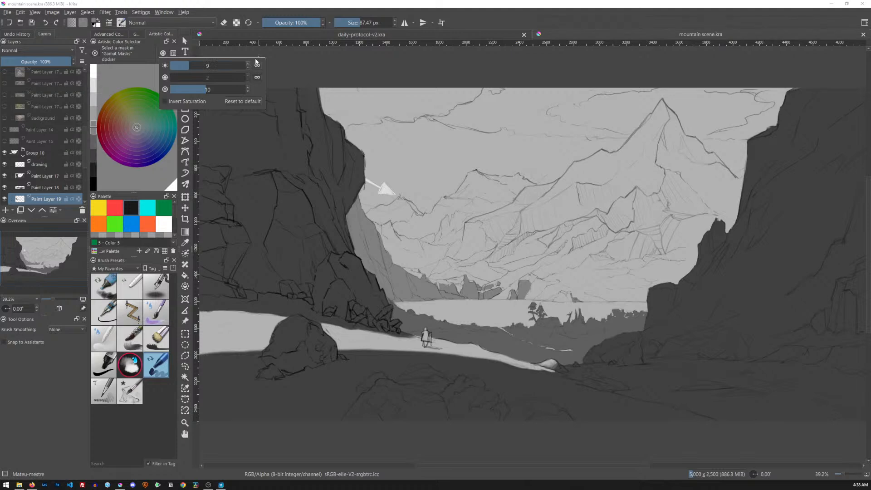
click(296, 65)
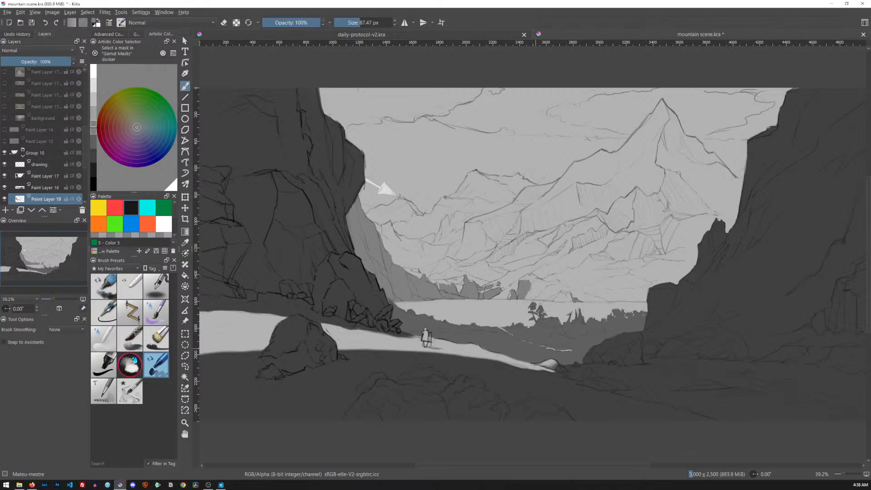
- Switch to the Bristles-5 Flat brush and set its size to 10.59 px
click(161, 339)
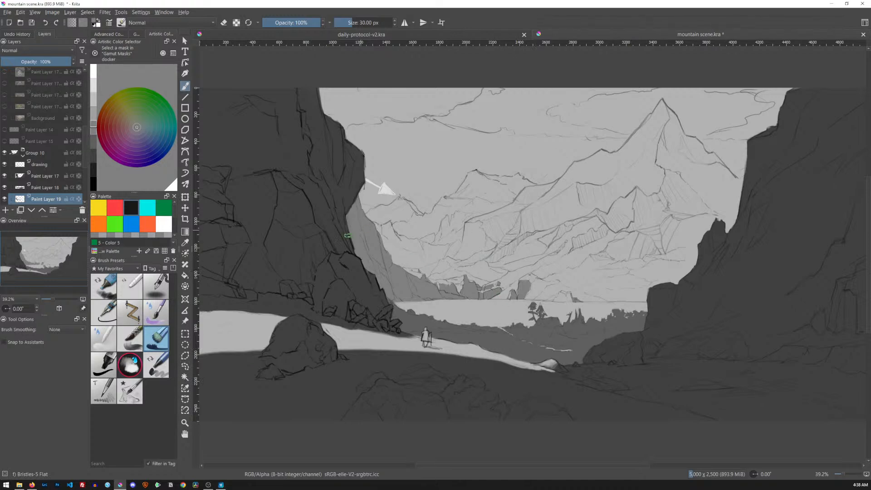
mouse_move(552, 192)
mouse_down()
mouse_move(554, 216)
mouse_move(589, 221)
mouse_move(590, 232)
mouse_up()
key(ctrl+z)
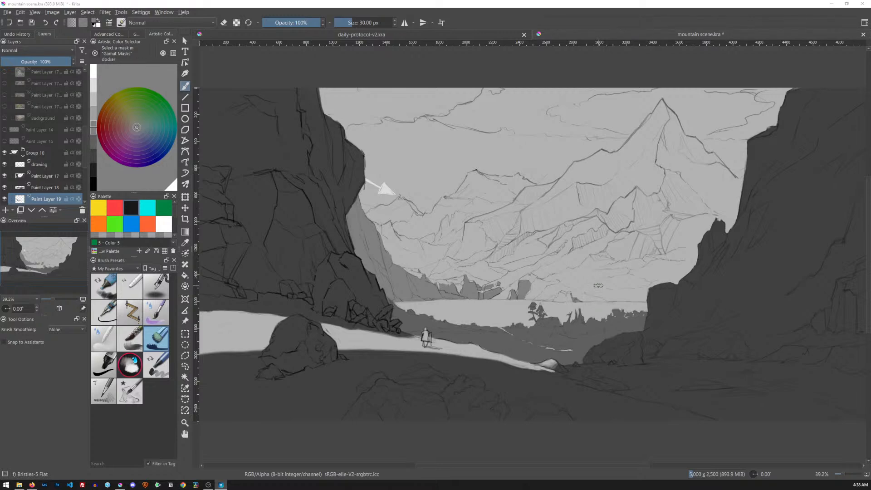
drag(583, 292, 608, 239)
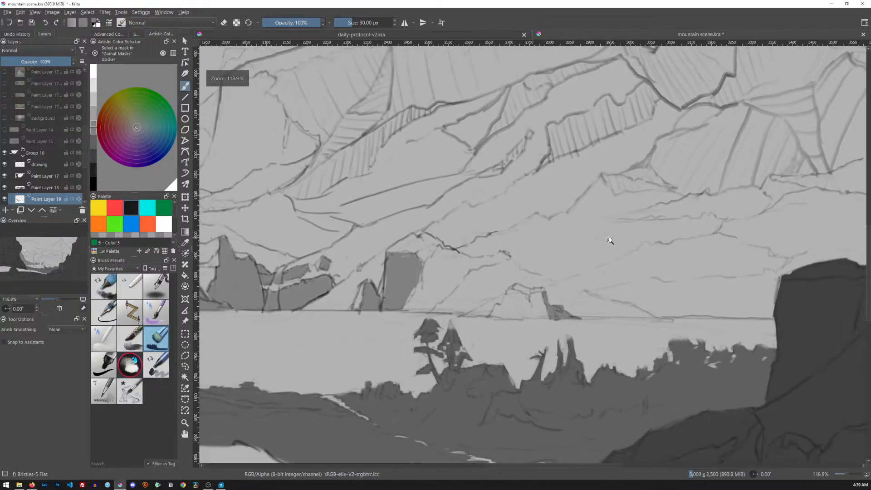
drag(579, 315, 598, 228)
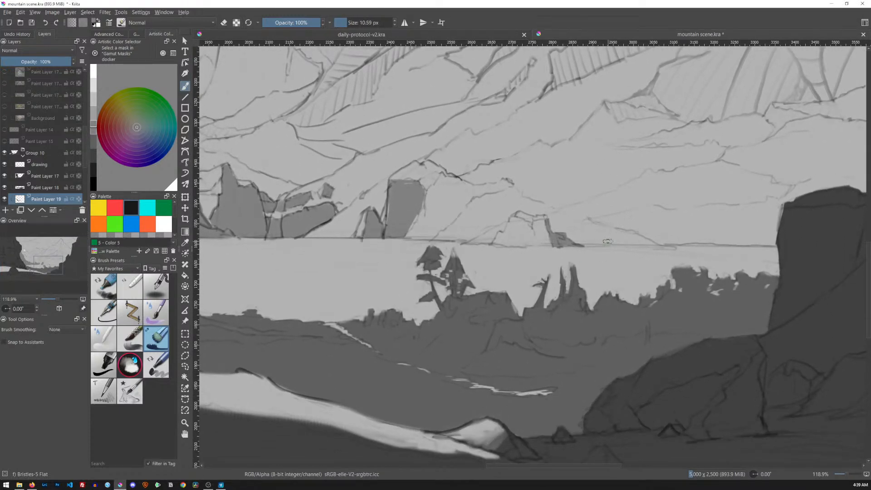
- Erase the tall gray rock block on the lake's far shore from Paint Layer 19
scroll(82, 150, down, 2)
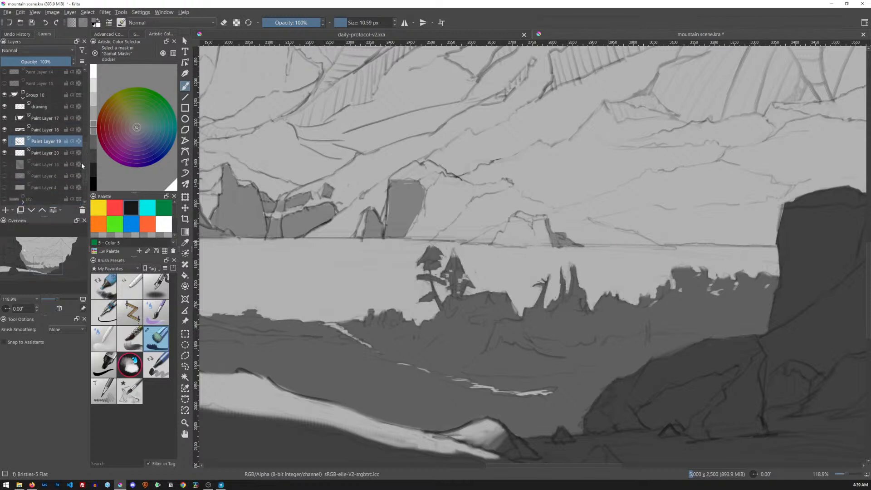
click(4, 142)
click(4, 142)
drag(501, 185, 581, 179)
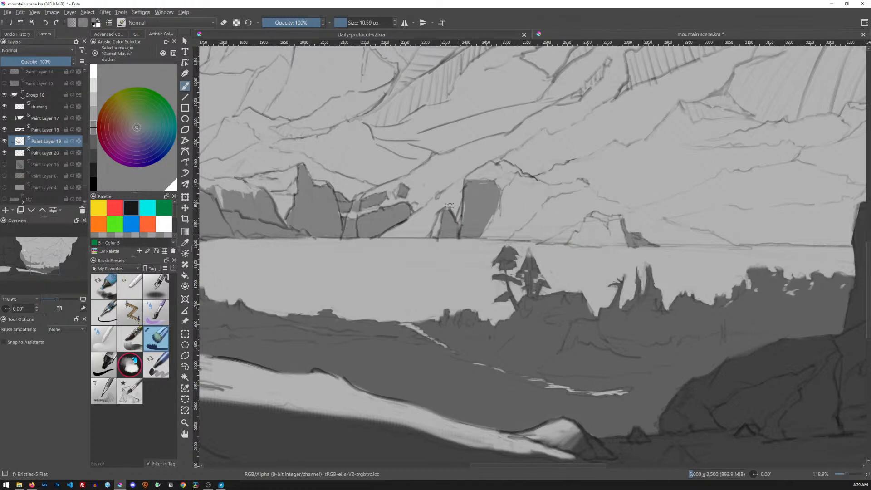
key(e)
mouse_move(467, 177)
mouse_down()
mouse_move(463, 242)
mouse_move(472, 175)
mouse_move(467, 245)
mouse_move(485, 177)
mouse_move(497, 226)
mouse_up()
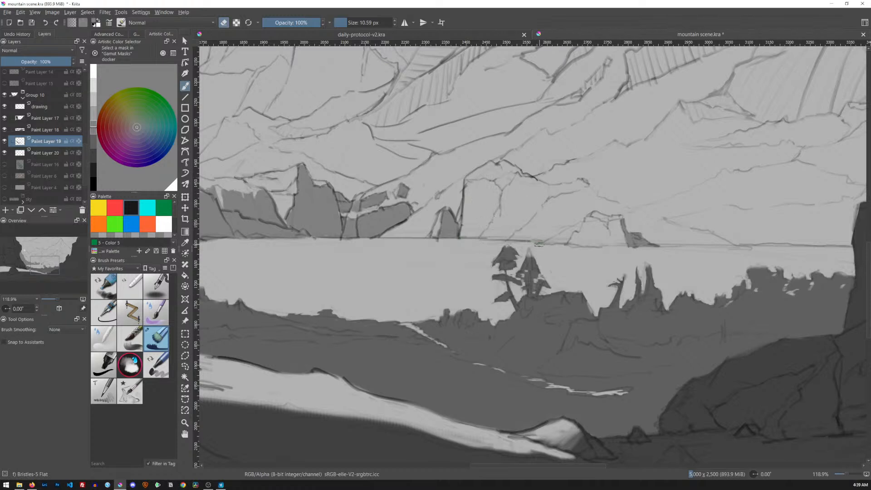
key(e)
- Check what the drawing layer and Paint Layers 17 to 20 contain by hiding and showing them
drag(367, 92, 647, 320)
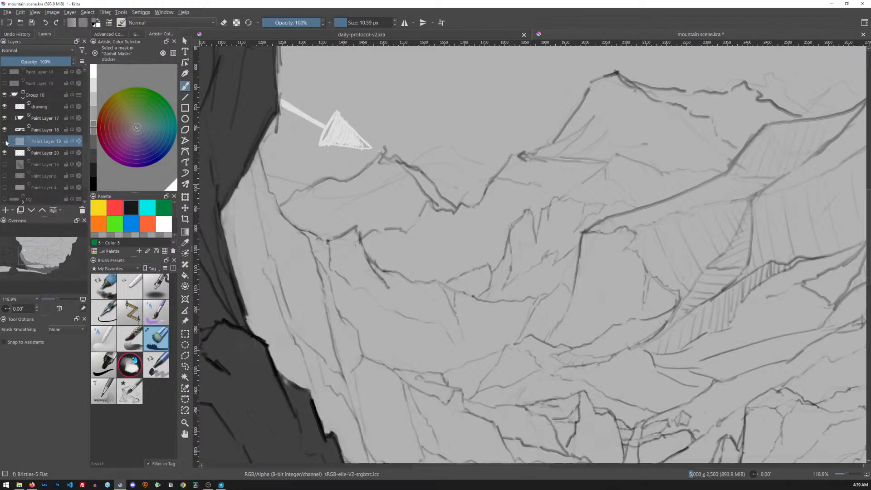
click(4, 130)
click(5, 130)
click(5, 117)
click(5, 118)
click(5, 108)
click(5, 108)
click(5, 153)
click(5, 153)
- Move the white light-direction arrow on Paint Layer 20 slightly closer to the left cliff
click(45, 153)
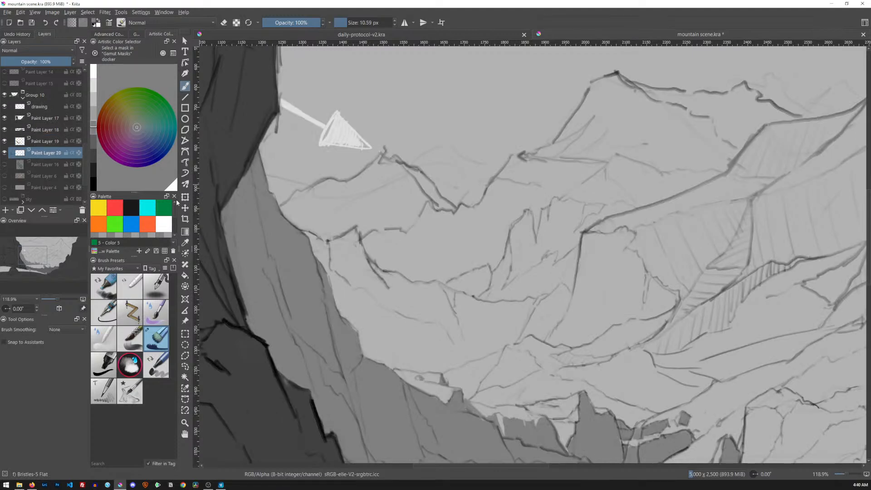
key(t)
mouse_move(372, 150)
mouse_down()
mouse_move(649, 347)
mouse_move(660, 190)
mouse_move(593, 208)
mouse_move(430, 202)
mouse_move(415, 169)
mouse_move(367, 149)
mouse_move(352, 153)
mouse_up()
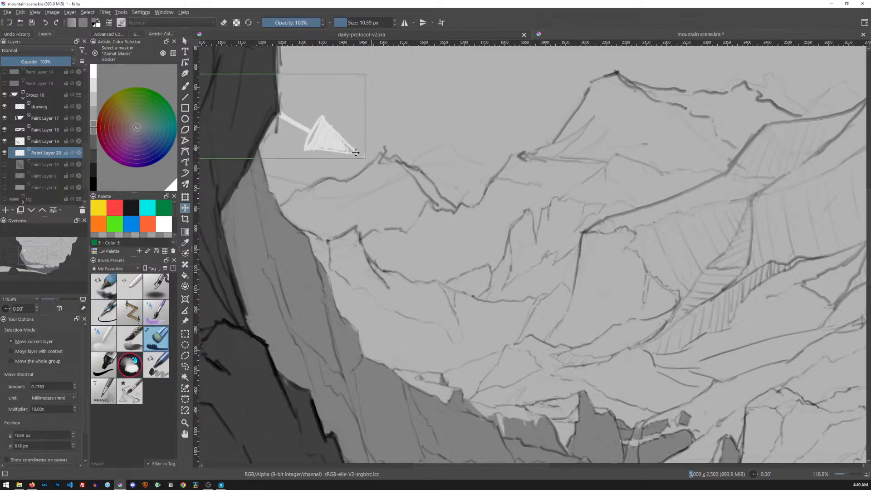
- Paint a gray shadow mass on the large rock at the lake's far shore on Paint Layer 19
click(52, 145)
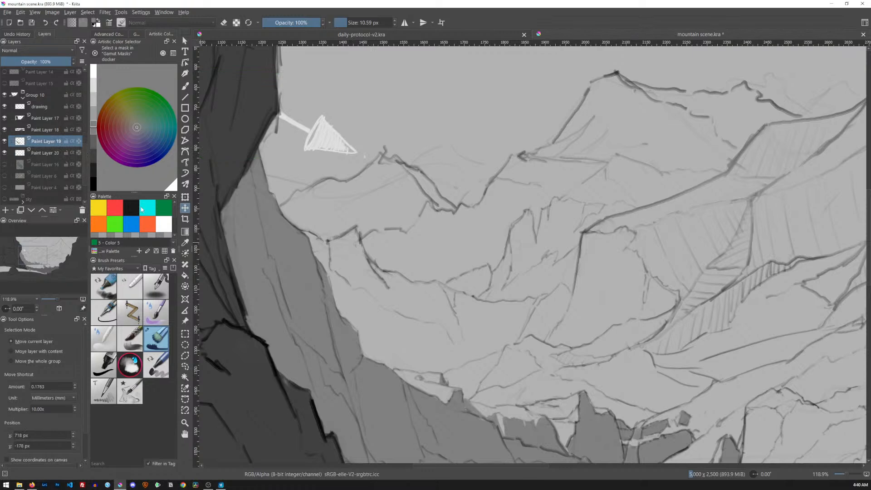
mouse_move(626, 301)
mouse_down()
mouse_move(573, 237)
mouse_move(473, 152)
mouse_up()
drag(638, 275, 521, 232)
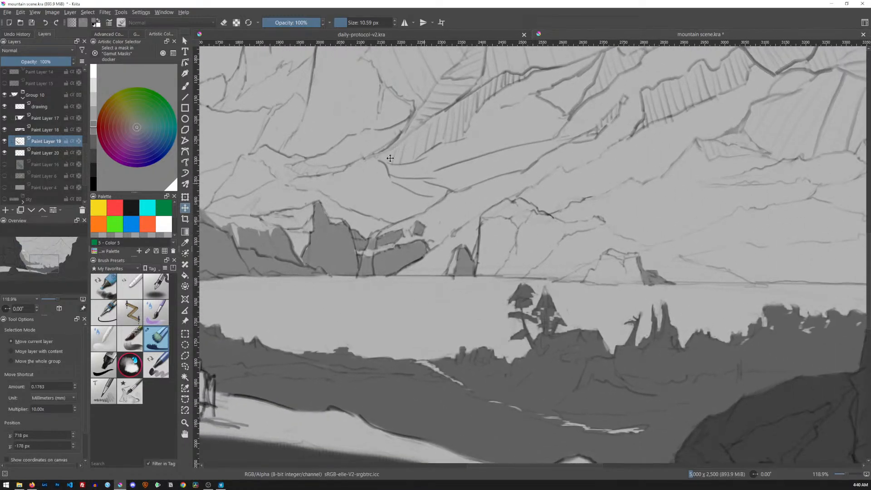
key(b)
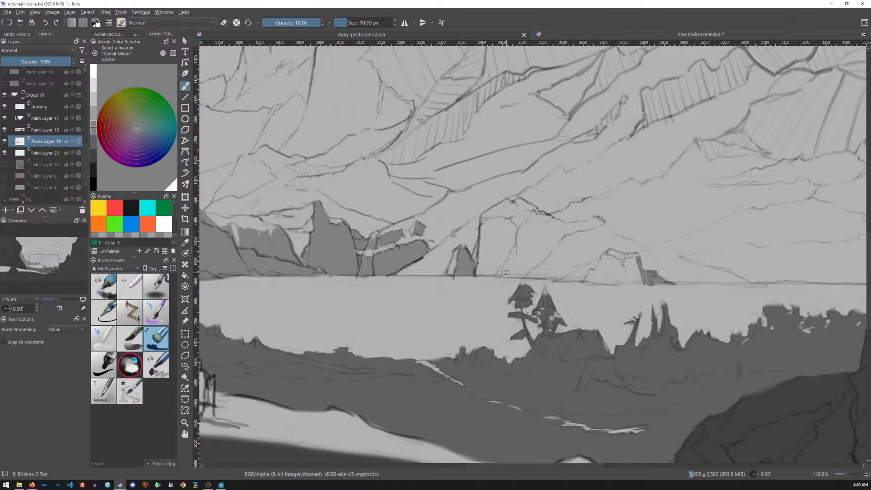
mouse_move(499, 274)
mouse_down()
mouse_move(533, 213)
mouse_move(560, 226)
mouse_move(548, 218)
mouse_move(600, 219)
mouse_move(565, 231)
mouse_move(530, 268)
mouse_up()
mouse_move(519, 269)
mouse_down()
mouse_move(512, 274)
mouse_move(535, 222)
mouse_move(547, 236)
mouse_move(561, 227)
mouse_move(521, 272)
mouse_up()
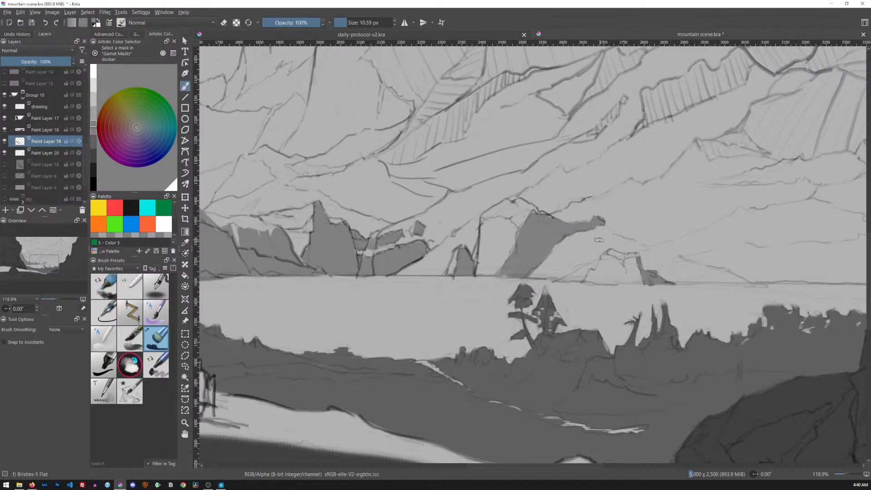
mouse_move(601, 227)
mouse_down()
mouse_move(617, 239)
mouse_move(628, 254)
mouse_move(597, 246)
mouse_move(597, 258)
mouse_move(556, 277)
mouse_move(534, 277)
mouse_move(571, 235)
mouse_up()
drag(540, 272, 596, 228)
mouse_move(575, 263)
mouse_down()
mouse_move(598, 229)
mouse_move(598, 244)
mouse_up()
drag(531, 276, 543, 277)
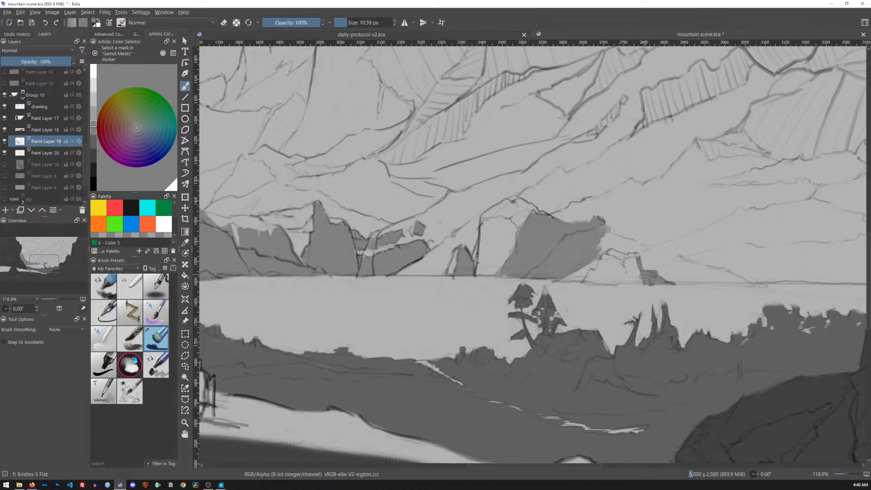
- Paint a small gray shadow patch on the foothills above the lake
drag(650, 263, 565, 206)
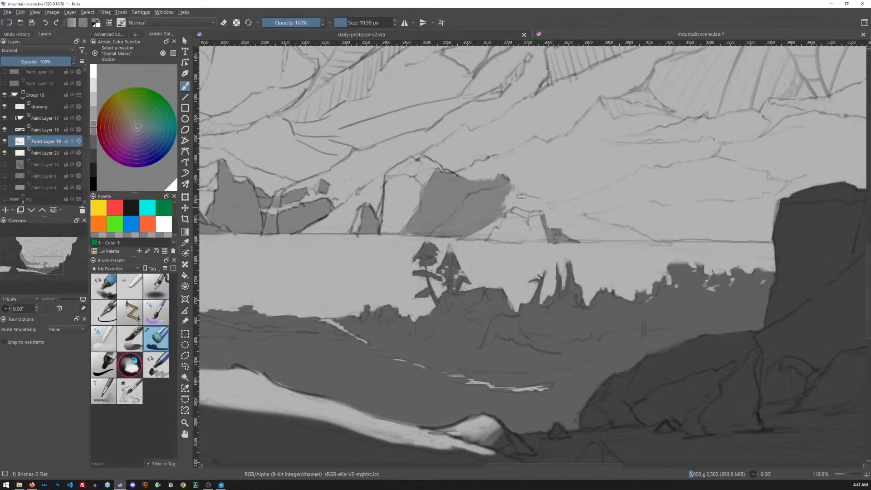
mouse_move(663, 178)
mouse_down()
mouse_move(657, 204)
mouse_move(600, 191)
mouse_move(574, 268)
mouse_up()
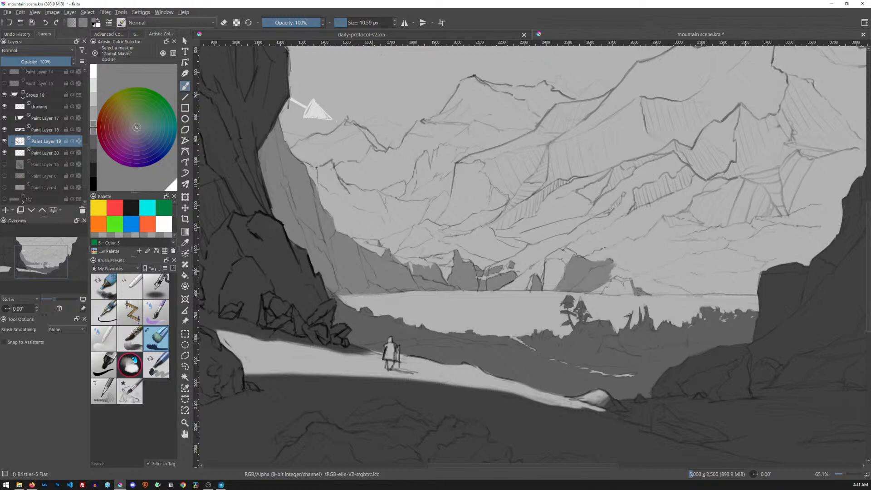
key(t)
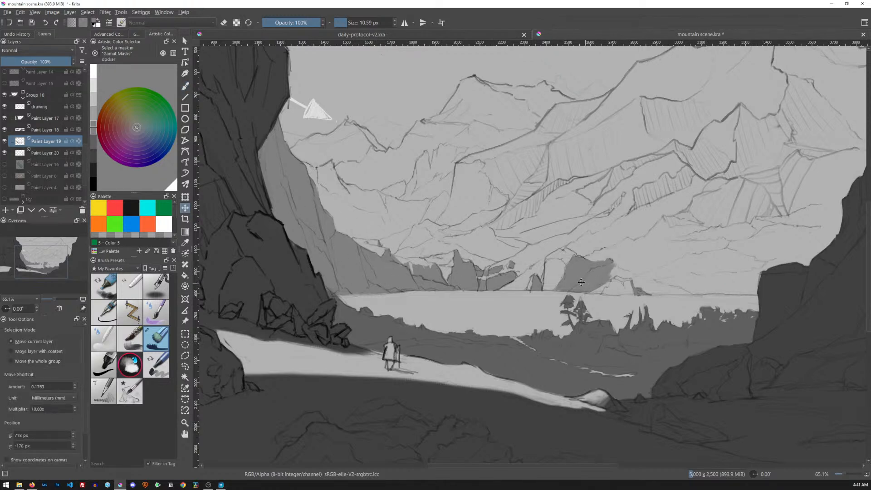
key(b)
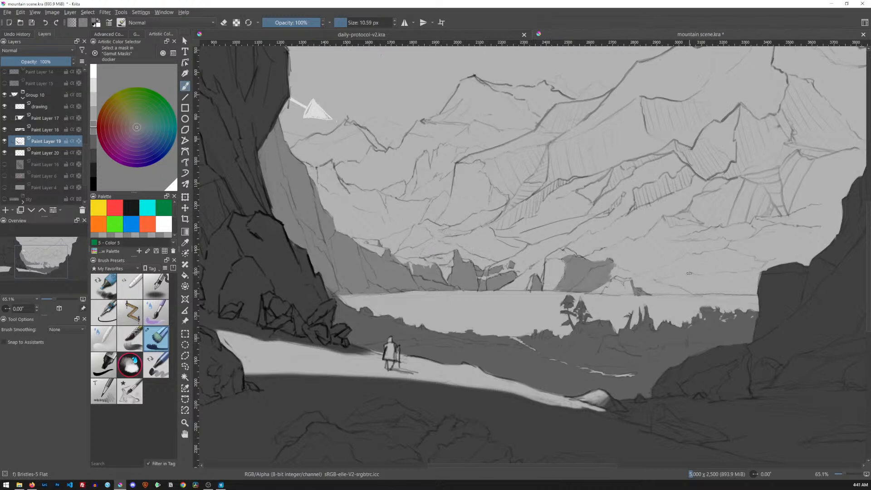
mouse_move(686, 230)
mouse_down()
mouse_move(581, 243)
mouse_move(613, 244)
mouse_up()
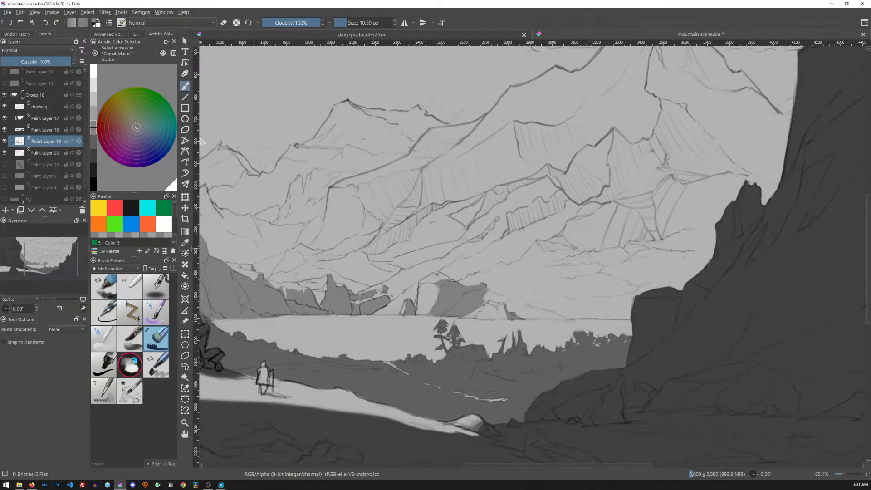
drag(539, 242, 547, 246)
- Block in the shaded right side of the main peak with a lighter gray, enlarging the brush to 32.81 px
mouse_move(692, 194)
mouse_down()
mouse_move(692, 204)
mouse_move(618, 262)
mouse_up()
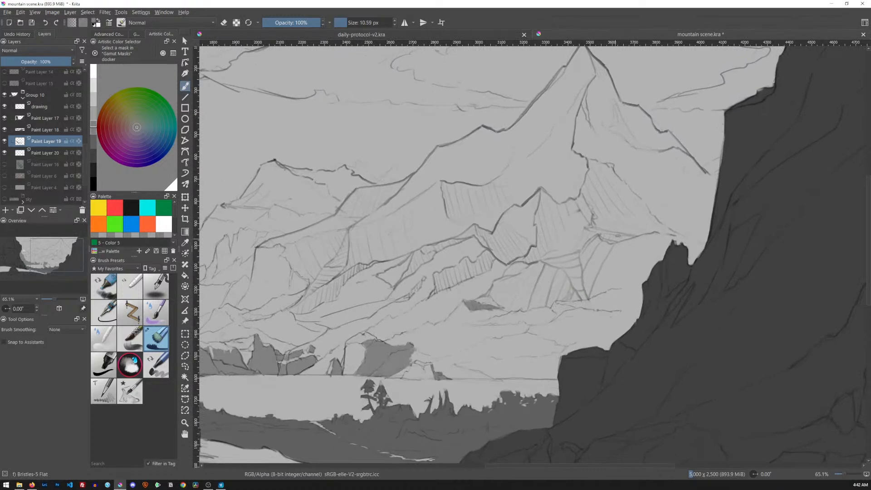
drag(657, 181, 644, 184)
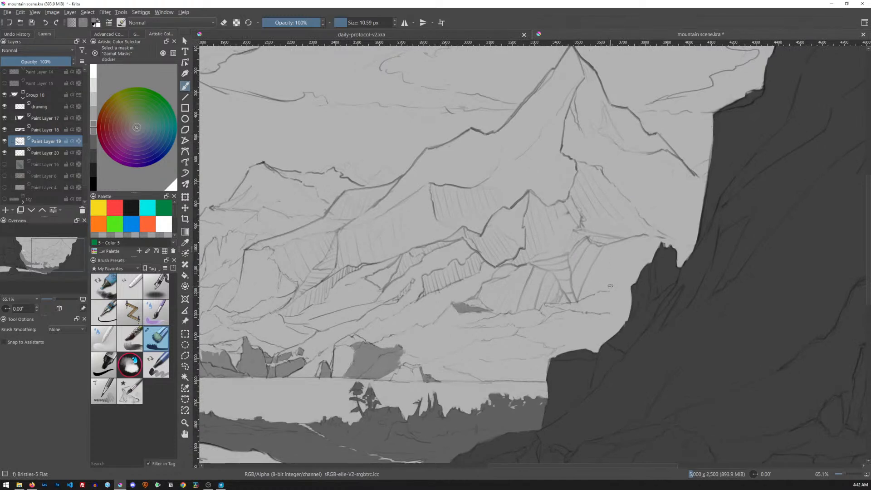
drag(632, 197, 625, 203)
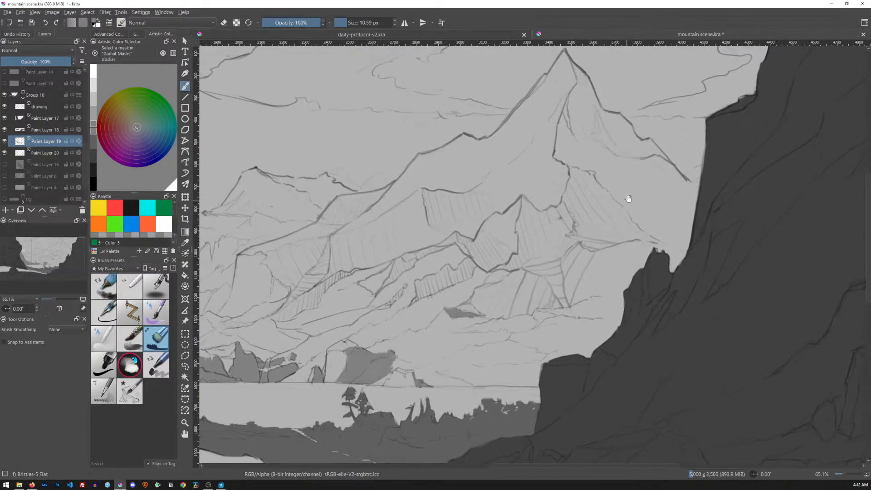
scroll(595, 261, down, 4)
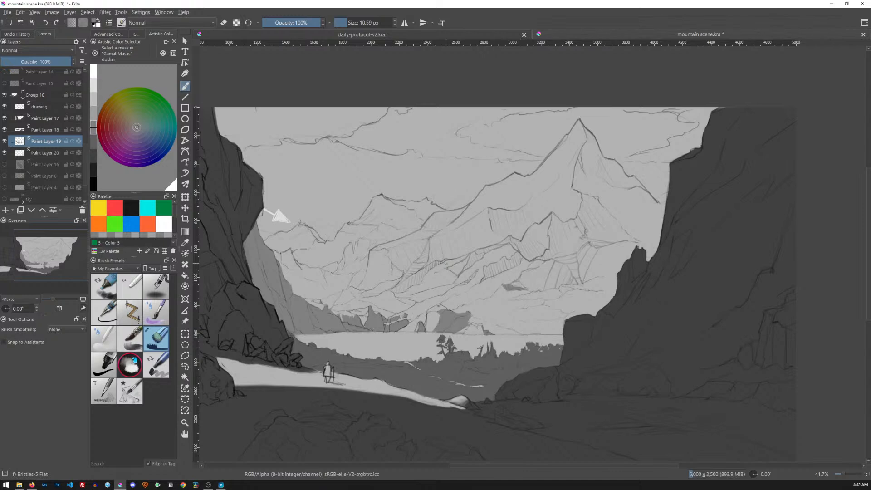
click(94, 115)
mouse_move(587, 130)
mouse_down()
mouse_move(601, 157)
mouse_move(591, 140)
mouse_move(587, 160)
mouse_move(590, 140)
mouse_move(577, 187)
mouse_move(596, 161)
mouse_move(592, 196)
mouse_move(607, 164)
mouse_move(616, 166)
mouse_move(612, 220)
mouse_move(644, 191)
mouse_move(631, 179)
mouse_move(658, 207)
mouse_move(652, 249)
mouse_move(638, 234)
mouse_move(651, 200)
mouse_move(652, 230)
mouse_move(637, 230)
mouse_move(628, 202)
mouse_move(593, 192)
mouse_move(569, 225)
mouse_move(554, 217)
mouse_move(554, 240)
mouse_move(542, 256)
mouse_move(562, 259)
mouse_move(577, 280)
mouse_move(606, 245)
mouse_move(578, 278)
mouse_move(574, 250)
mouse_move(614, 215)
mouse_move(573, 250)
mouse_move(641, 227)
mouse_move(630, 239)
mouse_move(639, 241)
mouse_move(625, 229)
mouse_move(596, 245)
mouse_move(589, 214)
mouse_move(568, 248)
mouse_move(565, 226)
mouse_move(557, 252)
mouse_move(588, 277)
mouse_move(604, 249)
mouse_move(611, 273)
mouse_up()
key(])
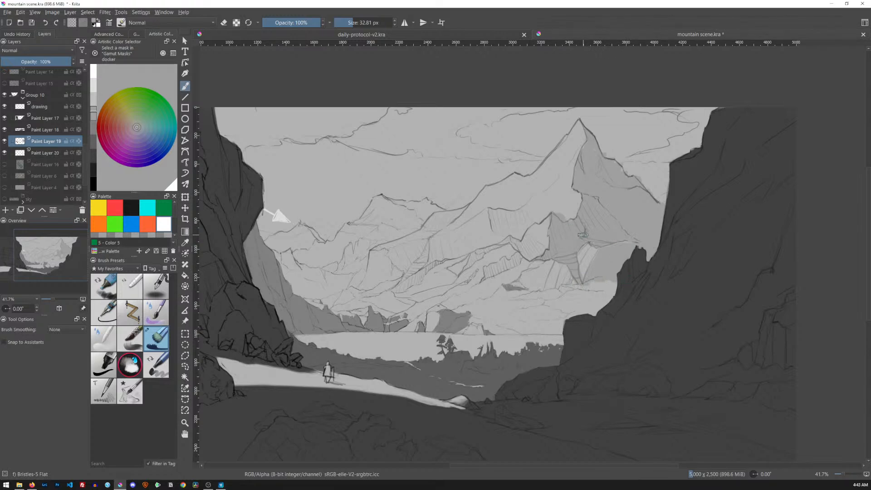
key(alt+Tab)
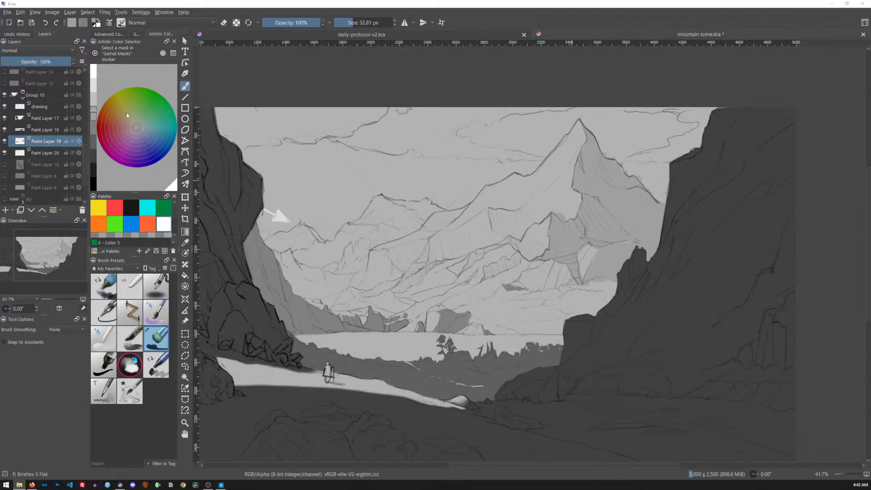
click(97, 102)
drag(569, 154, 549, 181)
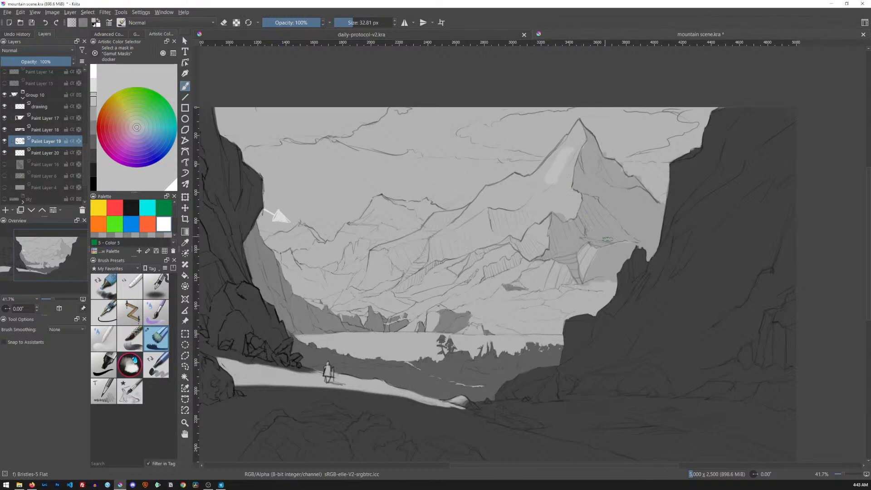
key(ctrl+z)
- Paint the sunlit left face and ridge of the main peak with a near-white value
click(93, 85)
mouse_move(577, 122)
mouse_down()
mouse_move(581, 139)
mouse_move(578, 125)
mouse_move(535, 175)
mouse_move(574, 138)
mouse_move(553, 168)
mouse_move(563, 166)
mouse_move(581, 142)
mouse_move(565, 179)
mouse_move(572, 155)
mouse_move(565, 192)
mouse_move(575, 197)
mouse_move(564, 220)
mouse_move(555, 173)
mouse_move(542, 184)
mouse_move(516, 175)
mouse_move(491, 186)
mouse_up()
drag(516, 185, 542, 213)
- Show the reference painting of a lake beneath rocky cliffs over the canvas, and hide it again
drag(85, 153, 84, 101)
click(5, 100)
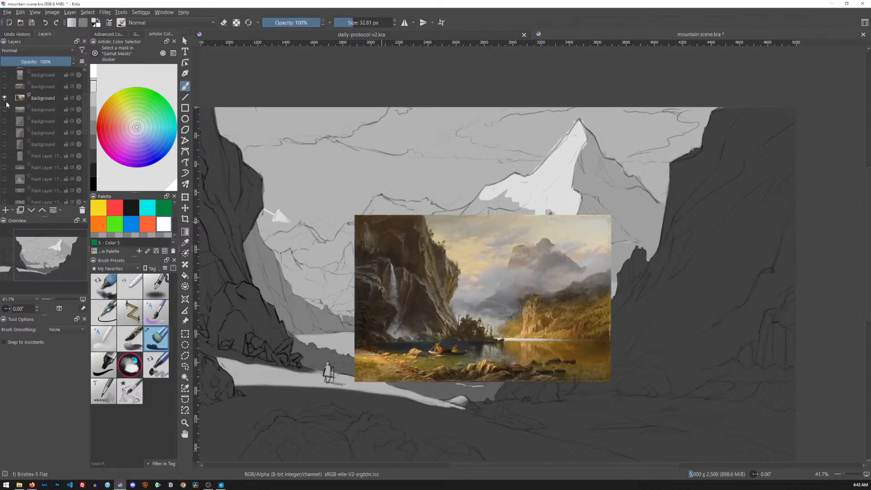
click(5, 100)
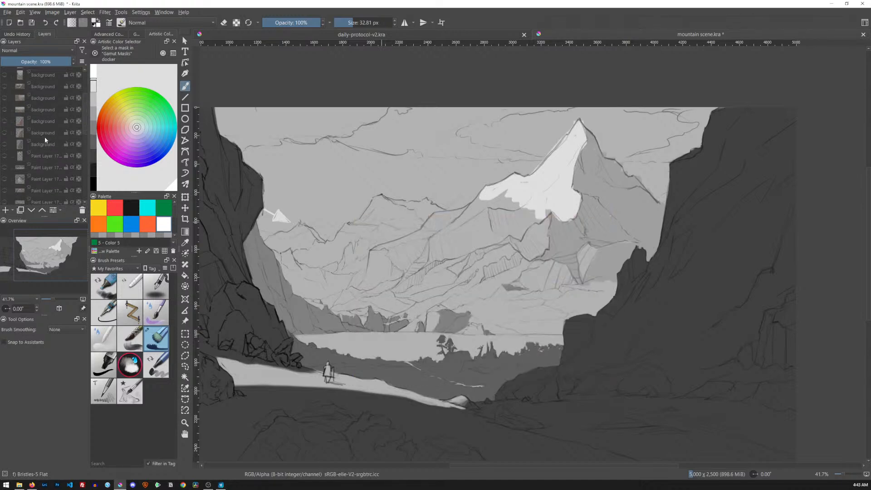
- Check the photo reference layers at the lower end of the ref group one by one, hiding each again
mouse_move(87, 122)
mouse_down()
mouse_move(84, 102)
mouse_move(82, 135)
mouse_up()
click(4, 172)
click(5, 173)
click(5, 161)
click(5, 162)
click(5, 161)
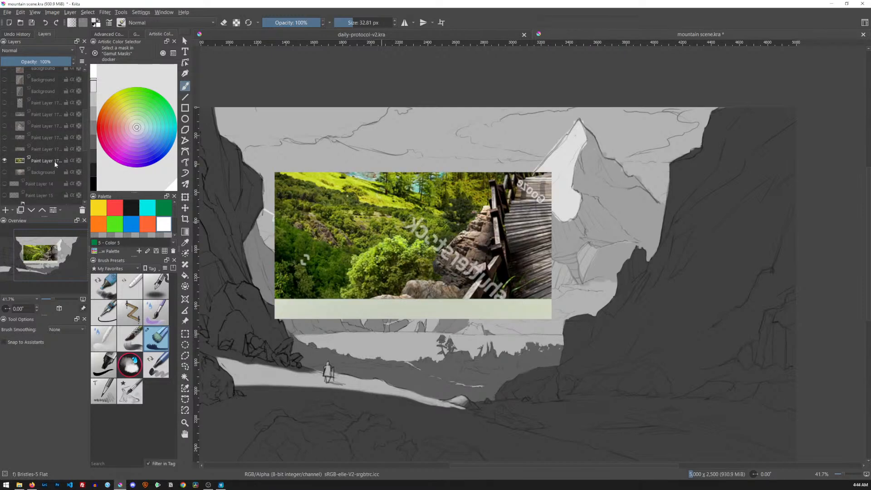
click(4, 161)
click(5, 150)
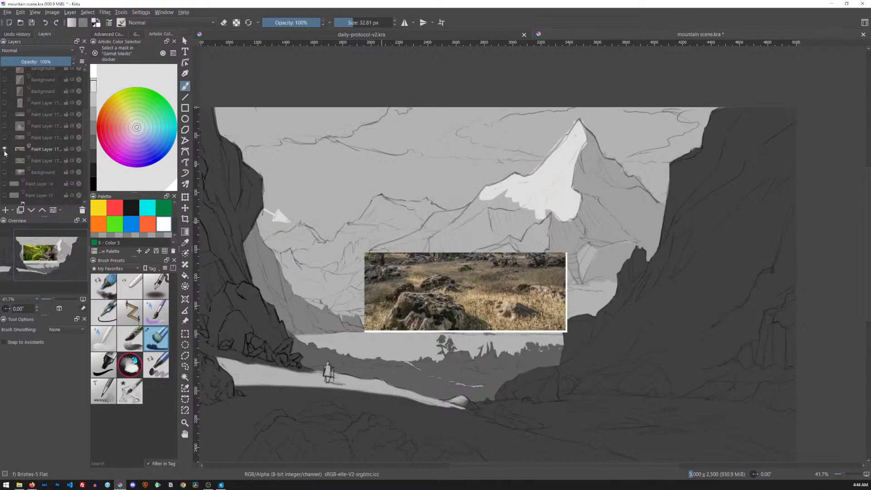
click(5, 149)
click(4, 138)
click(5, 137)
click(4, 126)
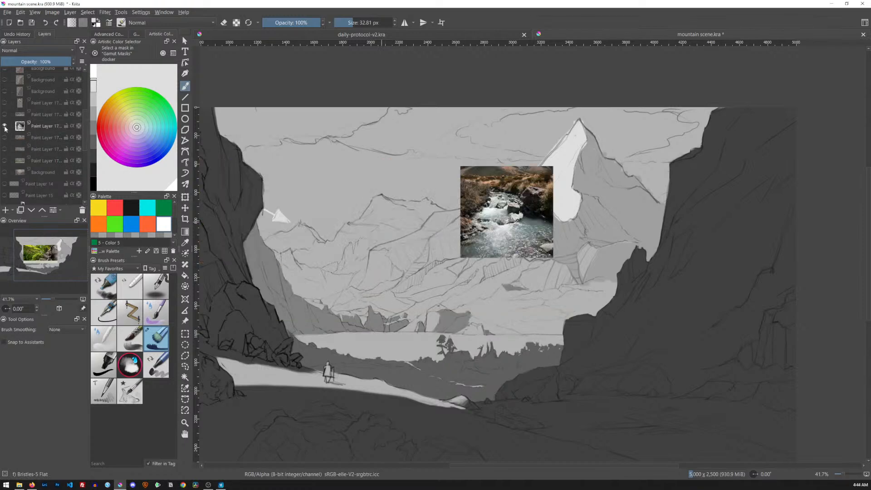
click(5, 125)
click(4, 115)
click(4, 114)
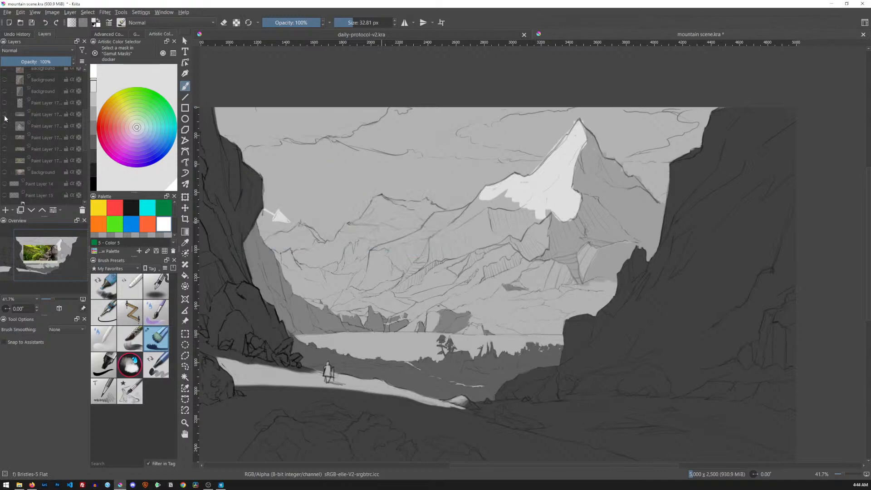
click(4, 103)
click(4, 104)
- Preview the Background reference layers in the upper part of the ref group, hiding each again
scroll(85, 119, up, 3)
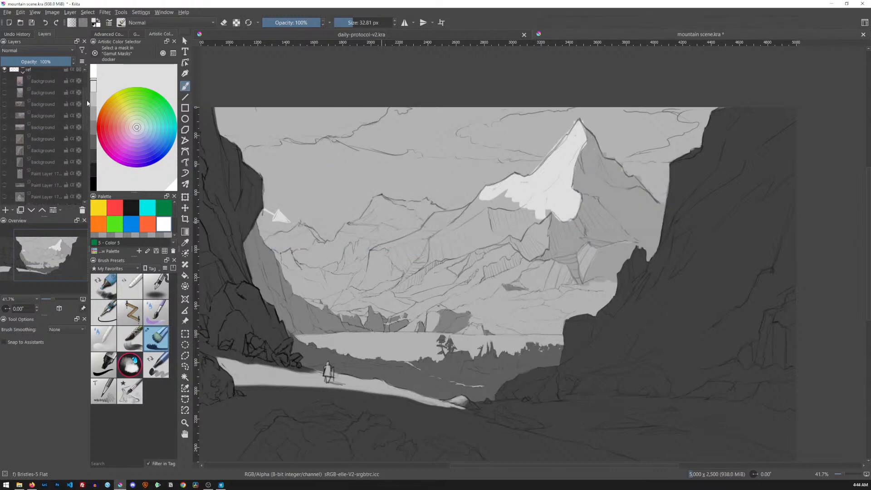
click(5, 129)
click(5, 129)
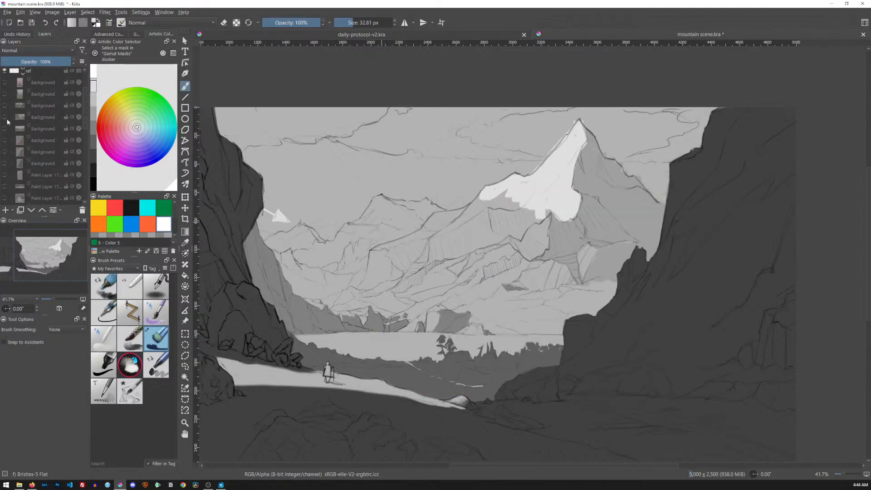
click(4, 117)
click(4, 116)
click(5, 106)
click(5, 106)
mouse_move(31, 136)
- Open the Albert Bierstadt Lake Lucerne painting as a separate document and desaturate it with HSV/HSL Adjustment at saturation -100
key(alt+Tab)
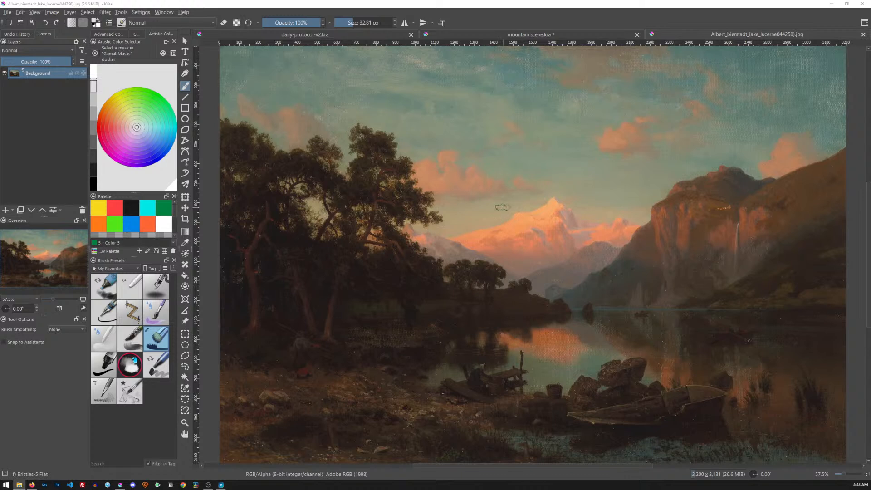
key(minus)
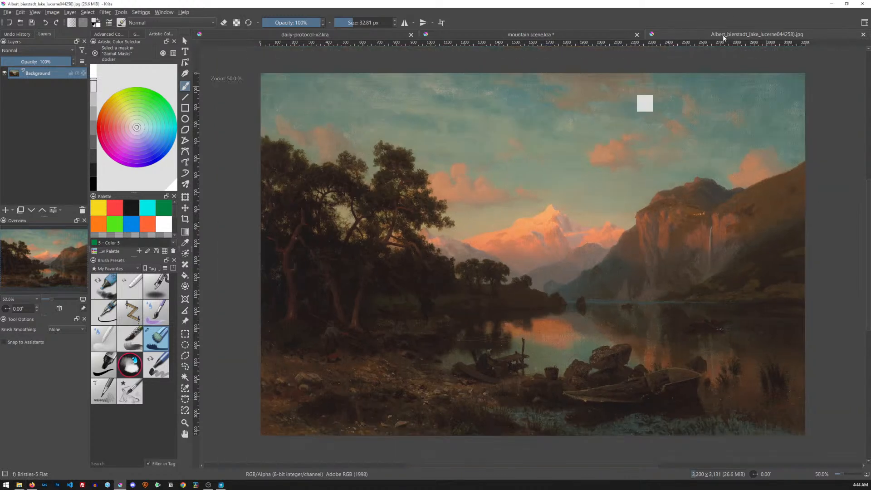
key(minus)
key(plus)
key(ctrl+u)
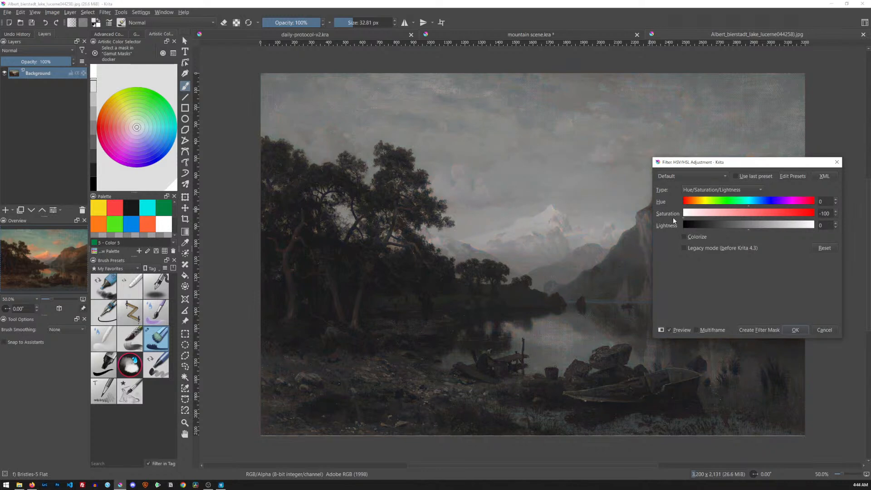
click(794, 329)
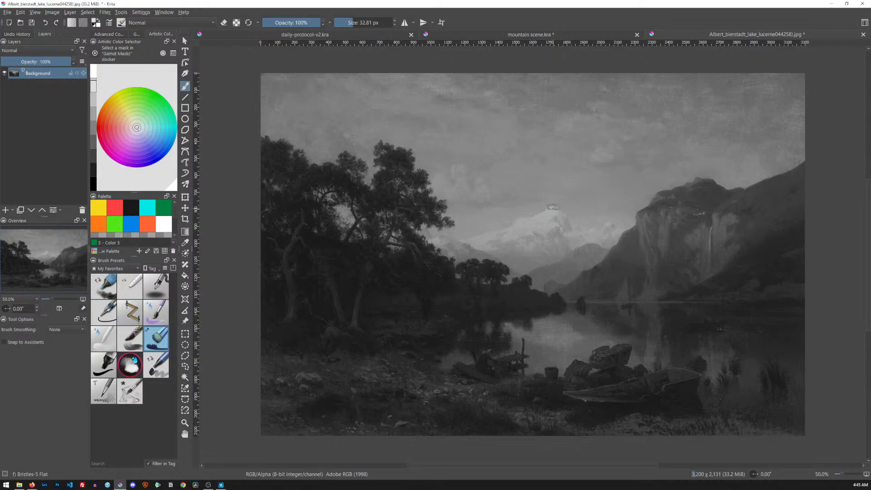
- Sample the snowy peak's gray from the desaturated reference and try it over the main peak's sunlit face in the mountain scene
ctrl+drag(552, 207, 533, 212)
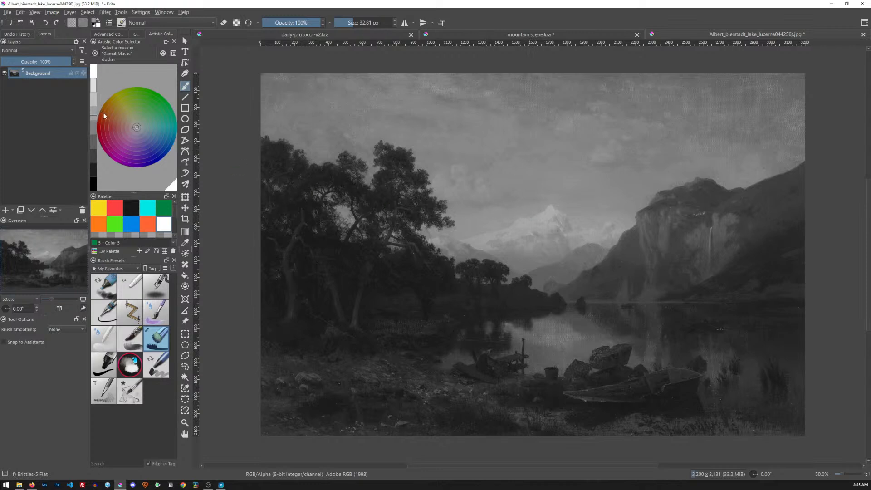
ctrl+click(546, 213)
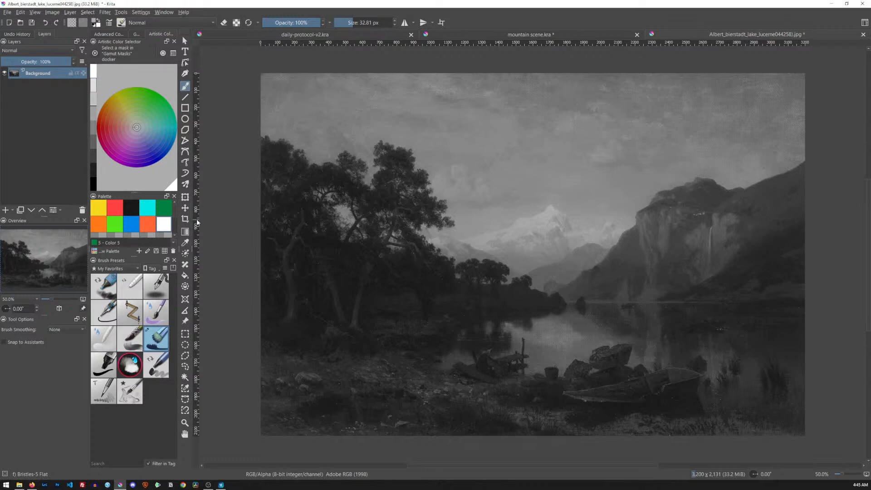
click(548, 34)
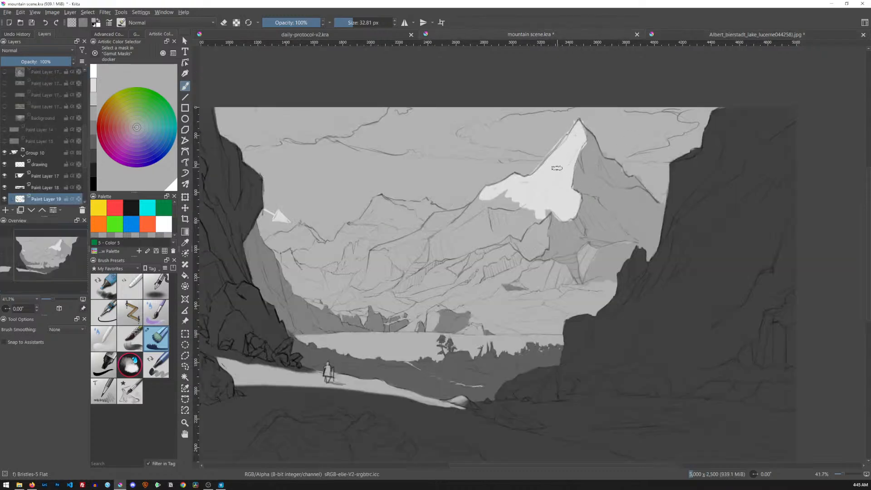
mouse_move(541, 180)
mouse_down()
mouse_move(558, 151)
mouse_move(542, 174)
mouse_move(560, 184)
mouse_move(569, 162)
mouse_move(565, 188)
mouse_up()
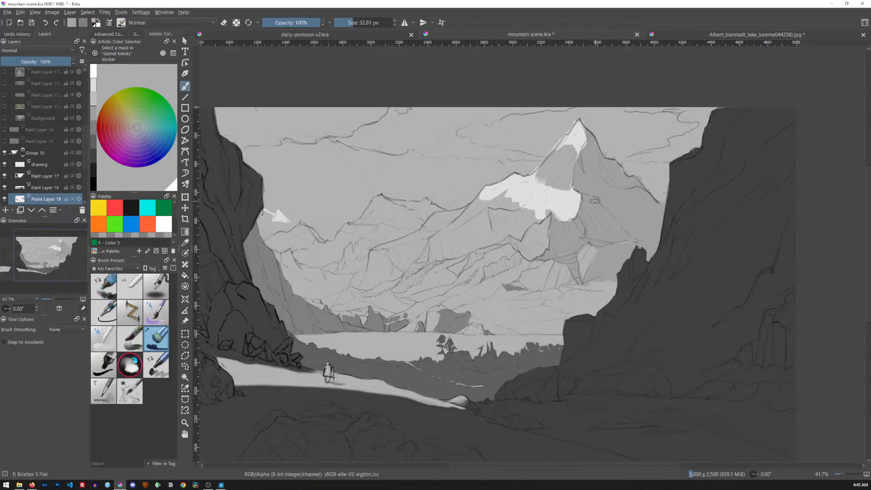
drag(610, 138, 617, 133)
- Undo the test strokes and the near-white paint on the main peak's sunlit face
key(ctrl+z)
key(ctrl+z)
key(ctrl+z)
key(ctrl+z)
key(ctrl+z)
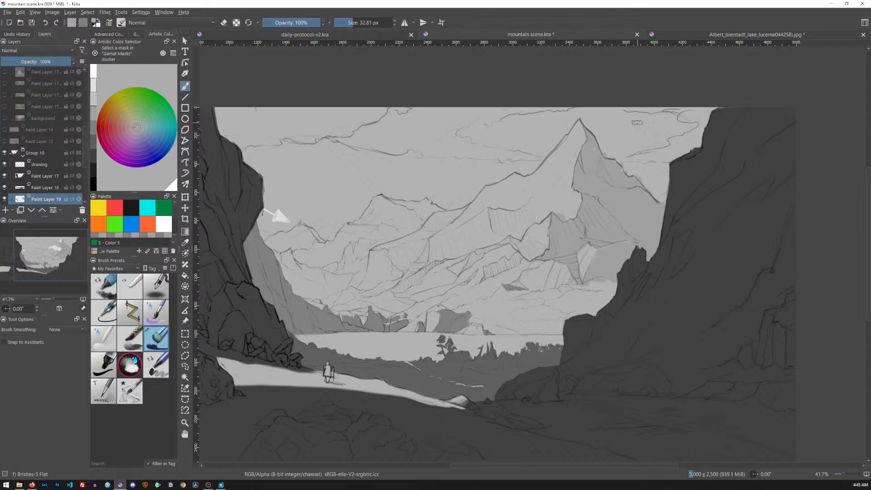
- Sample a gray around the reference's distant mountains and paint a comparison swatch in the sky beside the main peak's summit
key(ctrl+Tab)
drag(517, 216, 495, 225)
ctrl+click(488, 228)
ctrl+click(489, 229)
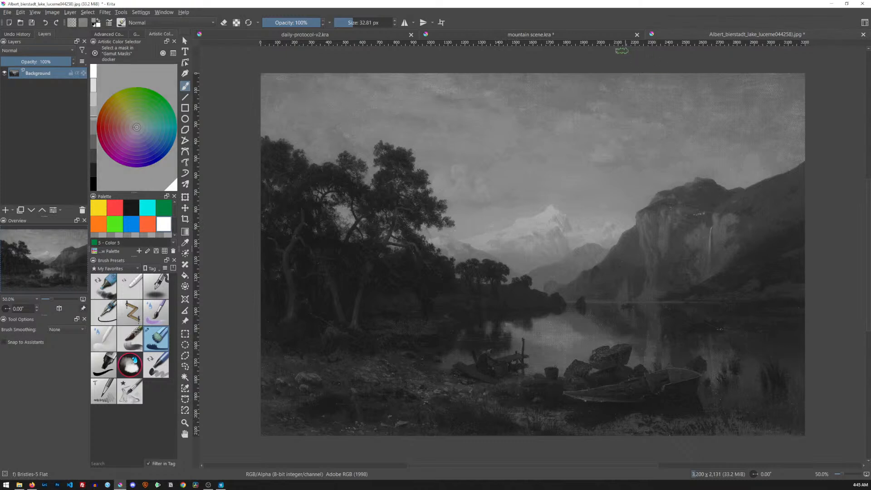
click(589, 36)
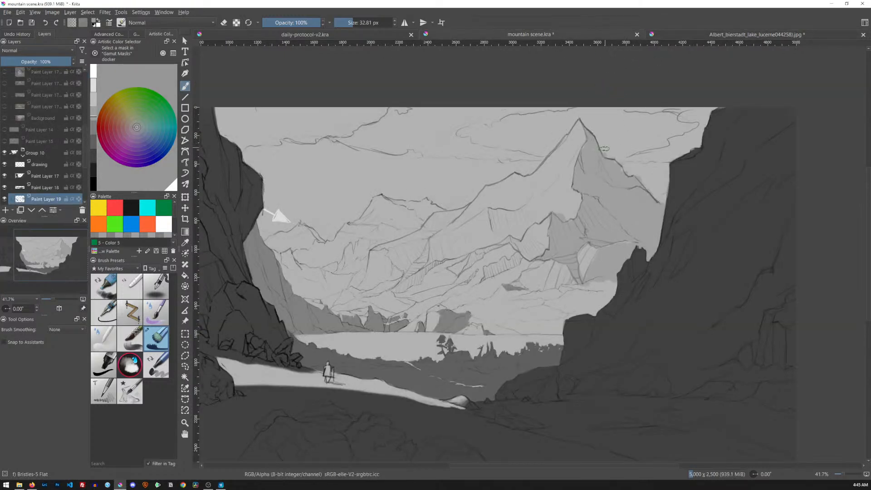
mouse_move(542, 154)
mouse_down()
mouse_move(568, 122)
mouse_move(536, 149)
mouse_up()
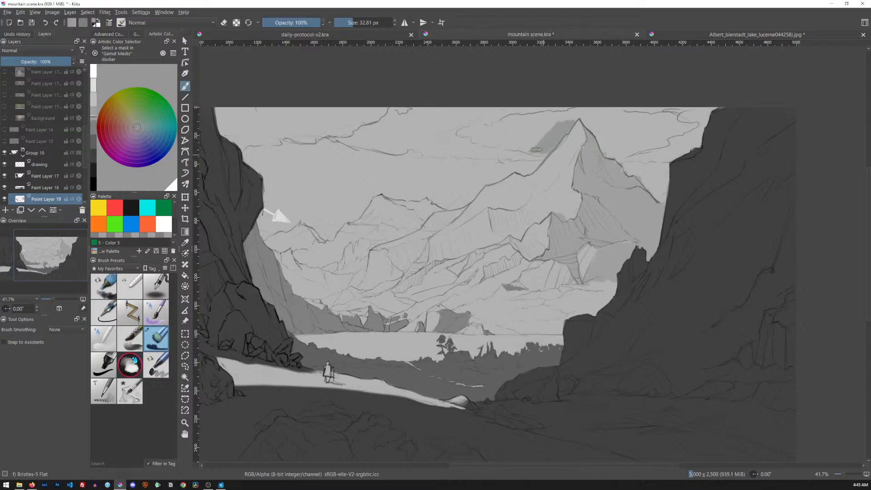
- Sample the shaded side of the reference's snowy peak and paint a test stroke down the main peak's shadow side
click(701, 35)
ctrl+click(572, 222)
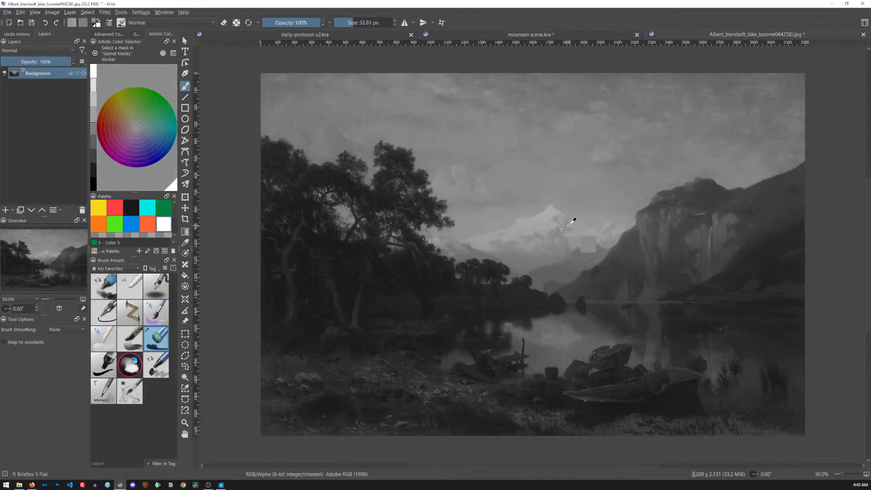
click(575, 36)
drag(589, 135, 599, 176)
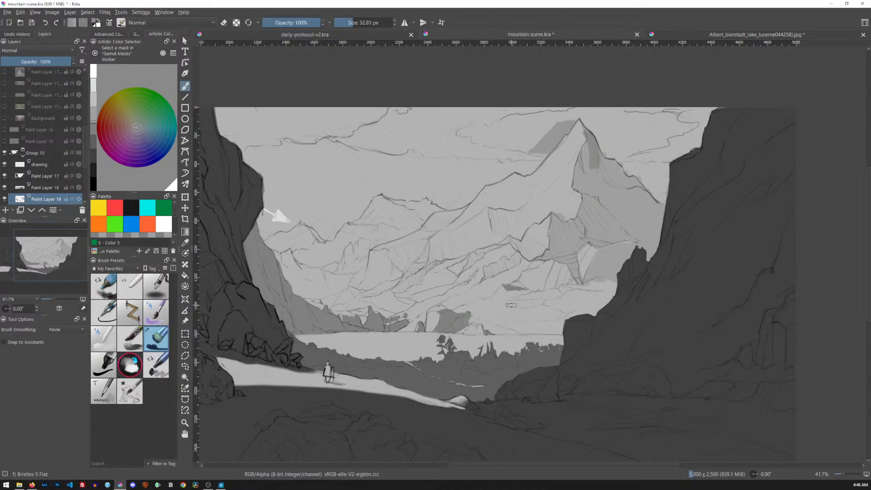
- Sample the gray of the far-shore rock, and clear all paint around the main peak with a freehand selection
ctrl+click(454, 318)
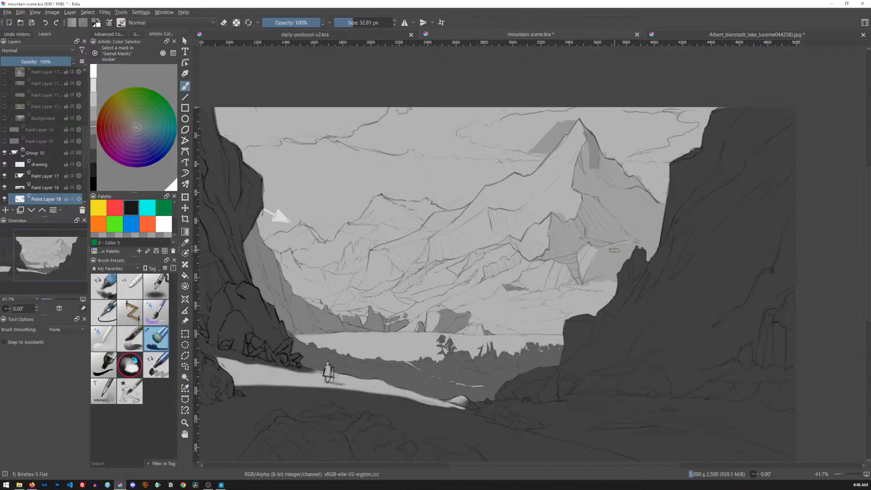
key(l)
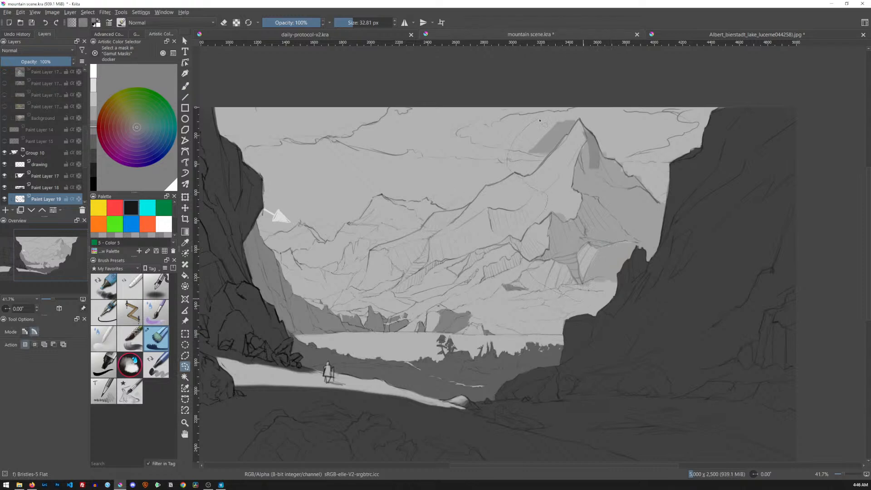
mouse_move(729, 261)
mouse_down()
mouse_move(643, 334)
mouse_move(581, 289)
mouse_up()
key(Delete)
key(ctrl+shift+a)
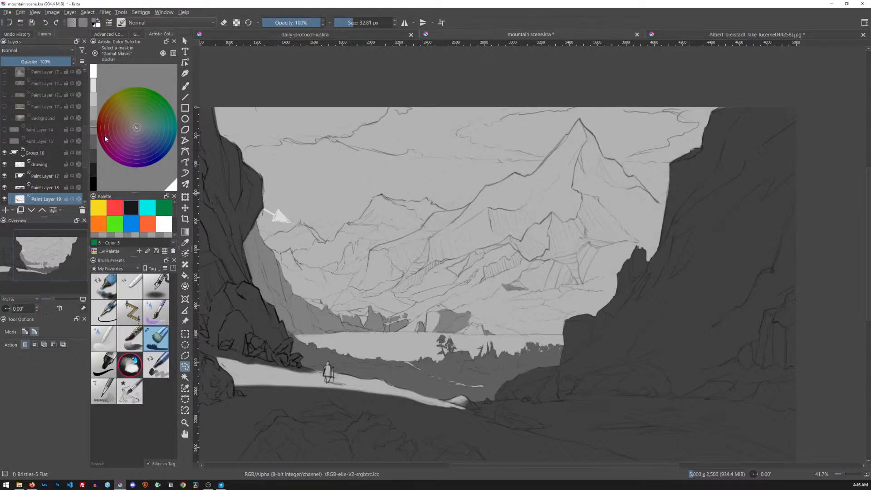
- Outline and fill the main peak's shadow side and lower spurs with the sampled gray, leaving the small lit facet unpainted
key(b)
mouse_move(582, 127)
mouse_down()
mouse_move(599, 166)
mouse_move(582, 158)
mouse_move(577, 187)
mouse_move(601, 202)
mouse_move(583, 197)
mouse_move(566, 225)
mouse_move(553, 215)
mouse_move(548, 248)
mouse_move(536, 258)
mouse_move(560, 259)
mouse_move(578, 281)
mouse_move(571, 250)
mouse_move(589, 234)
mouse_move(609, 234)
mouse_move(587, 281)
mouse_move(618, 275)
mouse_up()
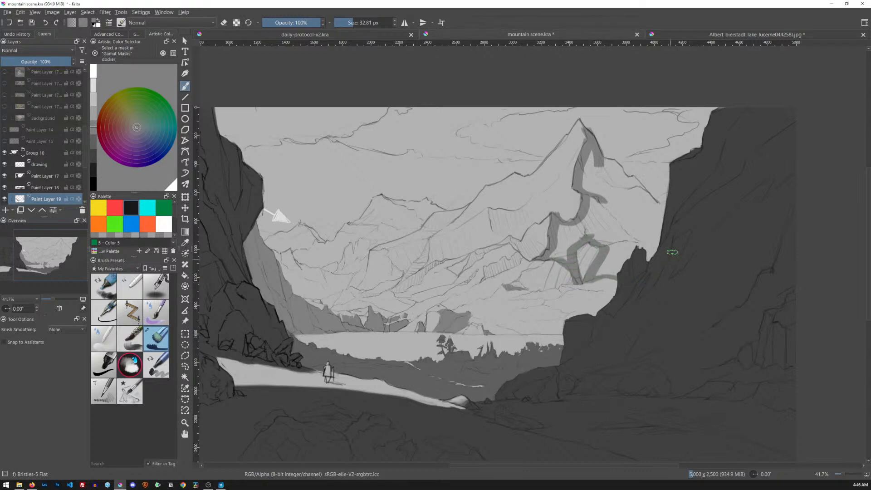
drag(608, 160, 664, 213)
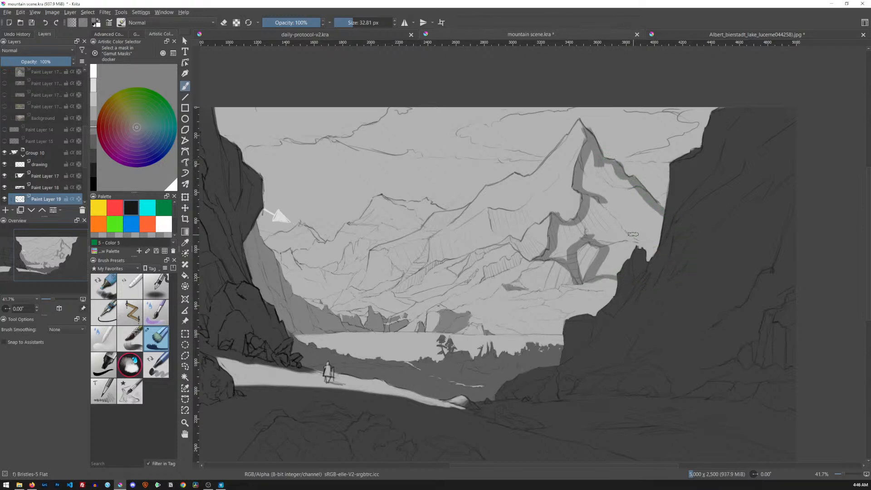
mouse_move(591, 156)
mouse_down()
mouse_move(596, 176)
mouse_move(610, 165)
mouse_move(613, 183)
mouse_move(612, 169)
mouse_move(623, 179)
mouse_move(617, 216)
mouse_move(627, 181)
mouse_move(633, 232)
mouse_move(646, 221)
mouse_move(642, 246)
mouse_move(656, 209)
mouse_move(658, 257)
mouse_up()
mouse_move(599, 273)
mouse_down()
mouse_move(626, 232)
mouse_move(606, 270)
mouse_move(628, 236)
mouse_move(622, 256)
mouse_move(633, 241)
mouse_move(638, 264)
mouse_move(647, 261)
mouse_move(619, 225)
mouse_move(585, 220)
mouse_move(591, 235)
mouse_move(592, 205)
mouse_move(605, 212)
mouse_move(594, 199)
mouse_move(554, 253)
mouse_move(575, 240)
mouse_up()
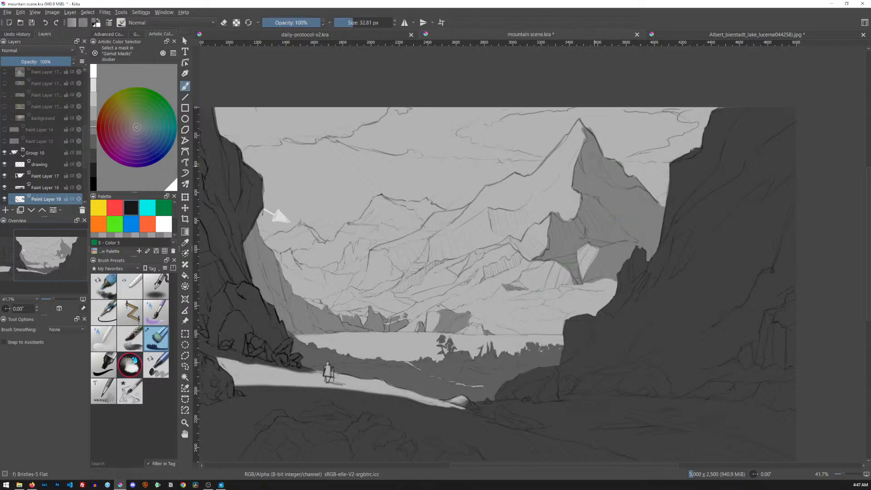
- Erase excess gray along the lower edge of the main peak's shadow with a 20.76 px eraser
key(e)
key(bracketleft)
key(bracketleft)
key(bracketleft)
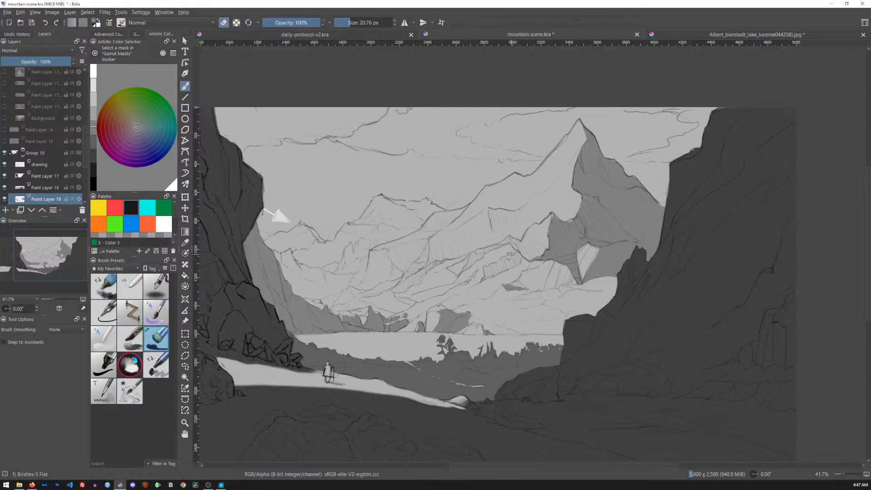
- Fill the hatched cliff band below the main peak's left spur with gray, using a smaller 8.98 px brush
scroll(506, 294, up, 5)
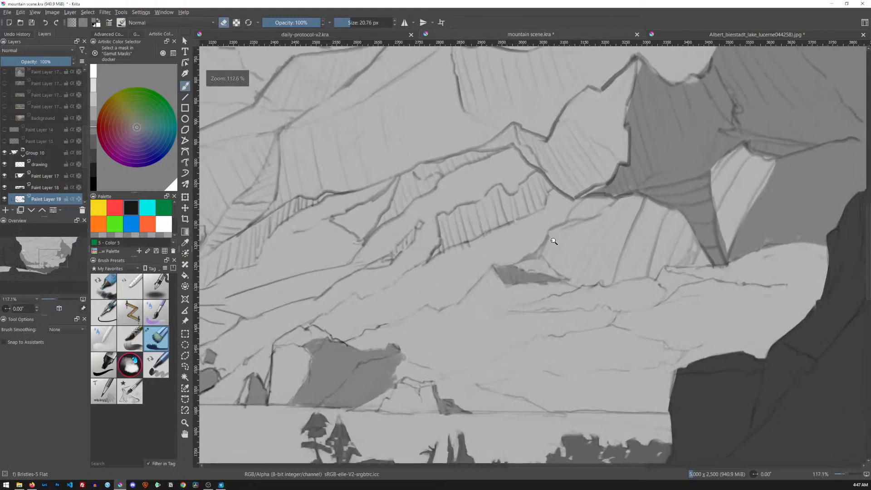
mouse_move(529, 204)
mouse_down()
mouse_move(541, 203)
mouse_move(527, 203)
mouse_up()
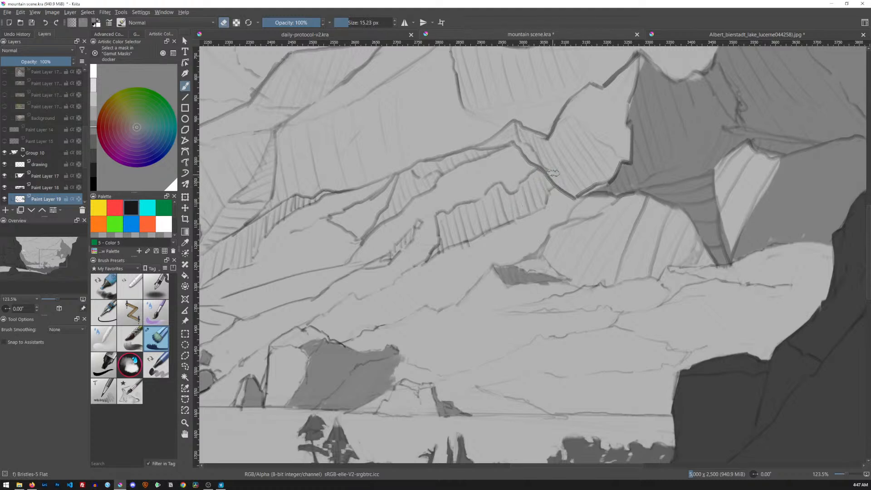
key(e)
mouse_move(550, 181)
mouse_down()
mouse_move(547, 188)
mouse_move(535, 171)
mouse_move(517, 192)
mouse_up()
mouse_move(442, 220)
mouse_down()
mouse_move(431, 257)
mouse_move(541, 200)
mouse_move(543, 186)
mouse_up()
drag(443, 212, 502, 185)
mouse_move(447, 219)
mouse_down()
mouse_move(456, 241)
mouse_move(462, 208)
mouse_move(467, 215)
mouse_move(466, 240)
mouse_move(474, 204)
mouse_move(486, 227)
mouse_move(497, 185)
mouse_move(497, 226)
mouse_move(504, 195)
mouse_move(506, 218)
mouse_move(509, 196)
mouse_move(510, 216)
mouse_move(540, 184)
mouse_up()
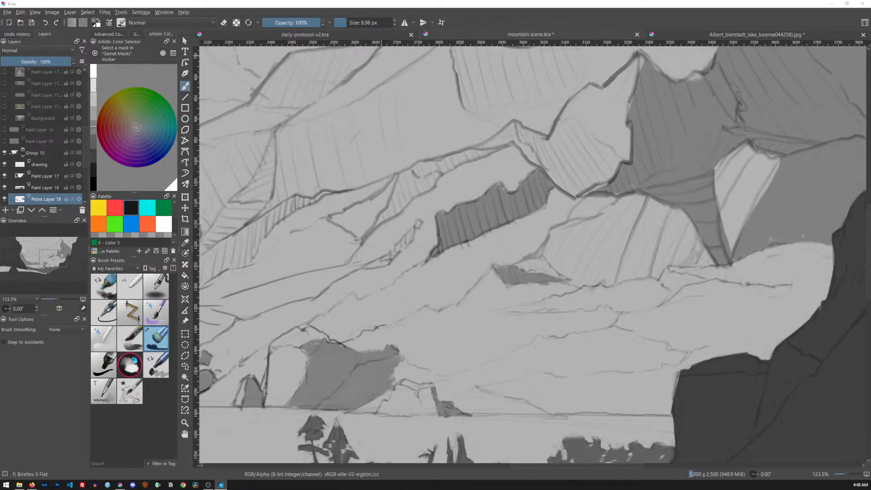
mouse_move(660, 176)
mouse_down()
mouse_move(621, 224)
mouse_move(635, 202)
mouse_move(592, 240)
mouse_up()
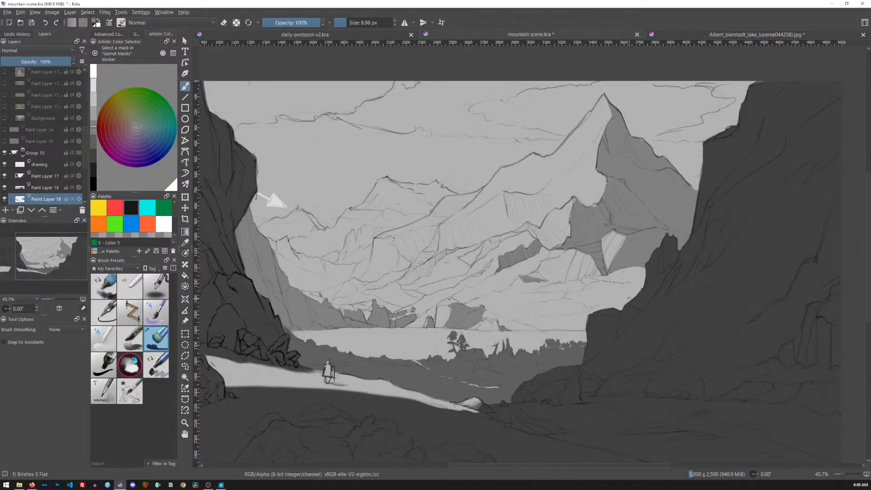
scroll(558, 263, up, 5)
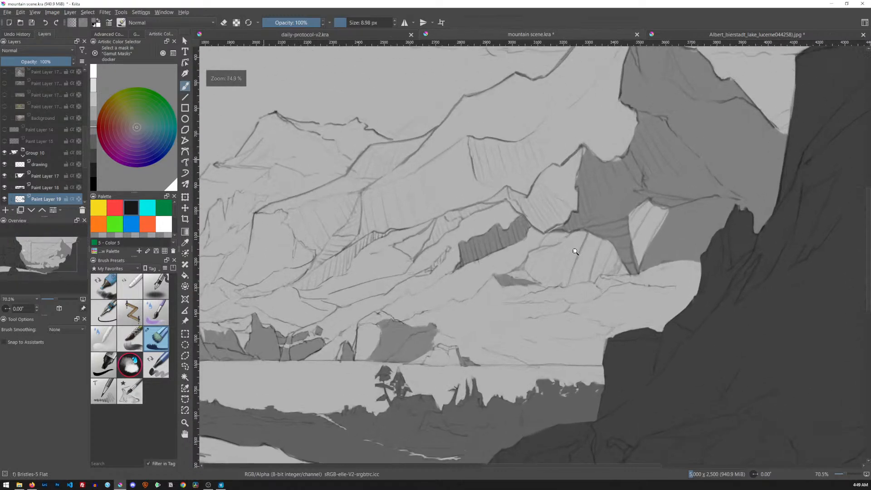
drag(550, 256, 659, 228)
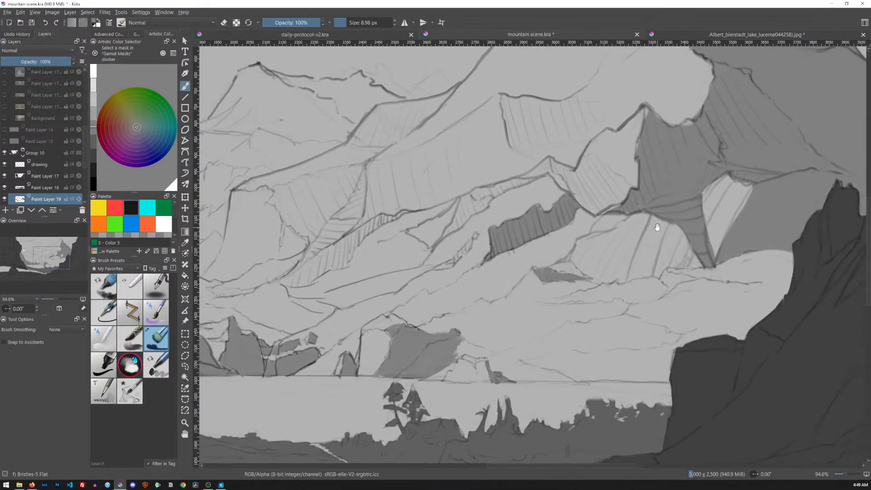
- Check the Bierstadt painting, and fill the small hatched sliver beside the cliff band and the hatched facet beside the main peak's shadow with gray
key(ctrl+Tab)
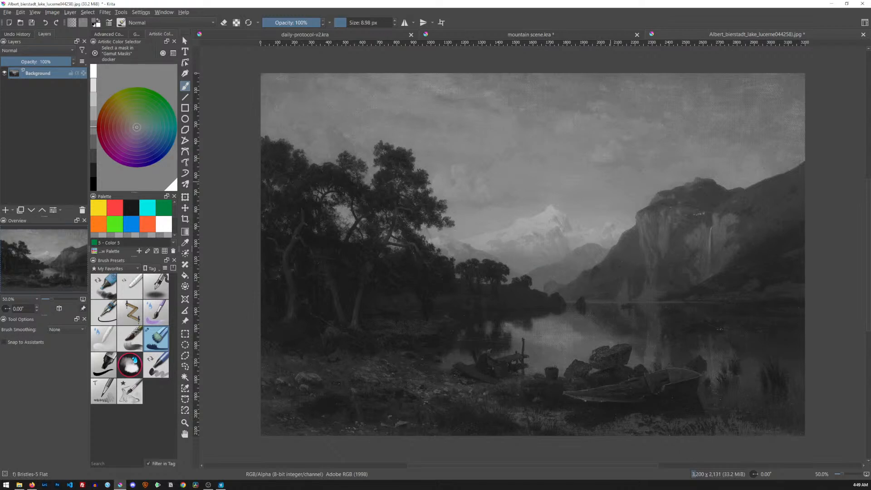
click(562, 36)
mouse_move(449, 267)
mouse_down()
mouse_move(440, 268)
mouse_move(474, 237)
mouse_move(450, 266)
mouse_up()
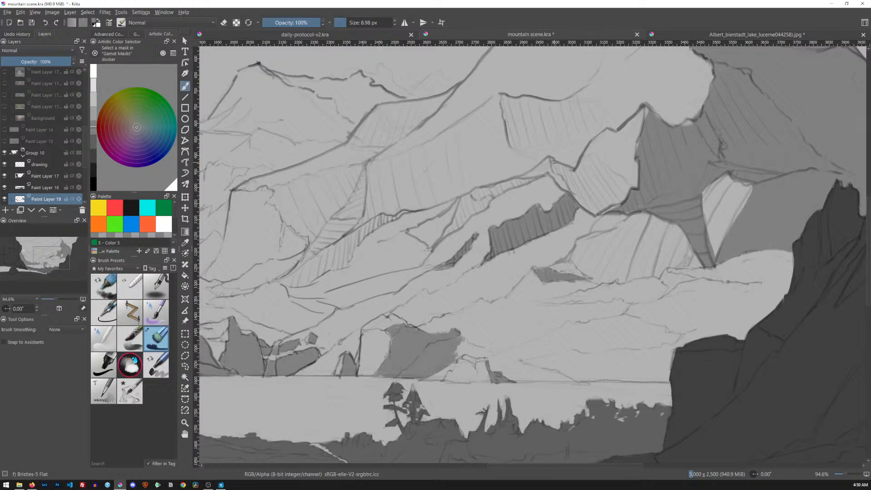
drag(550, 158, 579, 204)
mouse_move(562, 167)
mouse_down()
mouse_move(579, 171)
mouse_move(589, 155)
mouse_move(631, 187)
mouse_move(596, 214)
mouse_up()
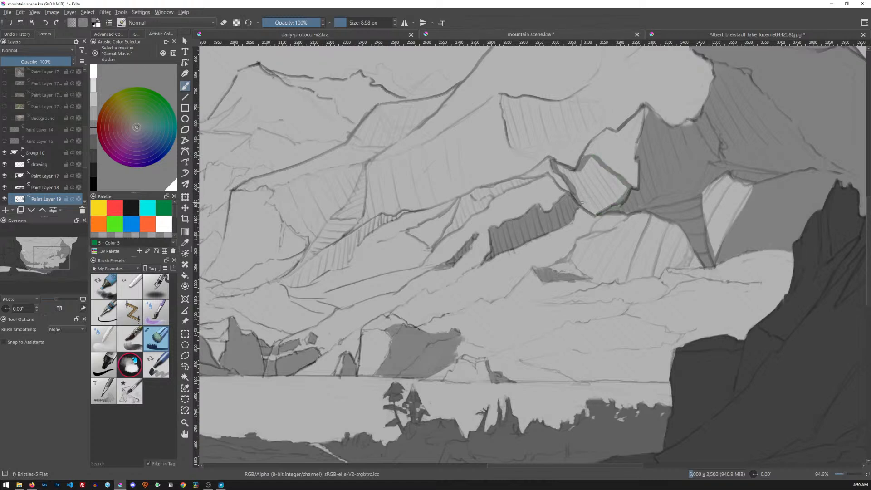
mouse_move(563, 171)
mouse_down()
mouse_move(603, 212)
mouse_move(585, 170)
mouse_move(610, 204)
mouse_move(590, 163)
mouse_move(621, 198)
mouse_move(612, 179)
mouse_move(625, 189)
mouse_up()
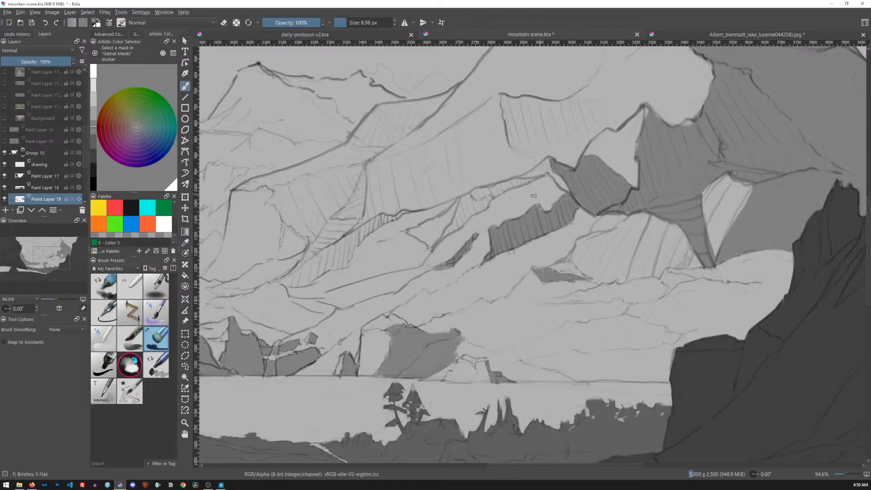
- Fill the two narrow hatched shadow bands running down the ridge beyond the cliff band with the same gray
drag(515, 215, 629, 200)
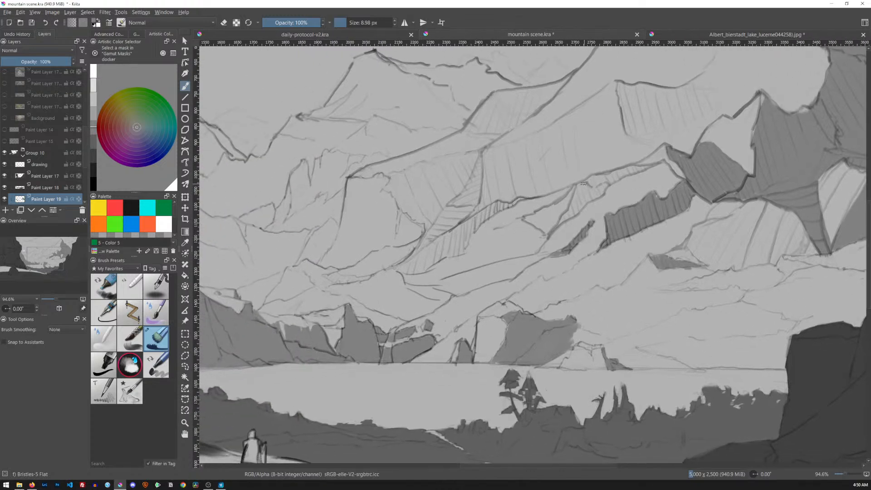
mouse_move(577, 189)
mouse_down()
mouse_move(559, 225)
mouse_move(604, 191)
mouse_move(587, 187)
mouse_move(582, 200)
mouse_move(600, 176)
mouse_move(647, 166)
mouse_move(593, 180)
mouse_move(636, 168)
mouse_up()
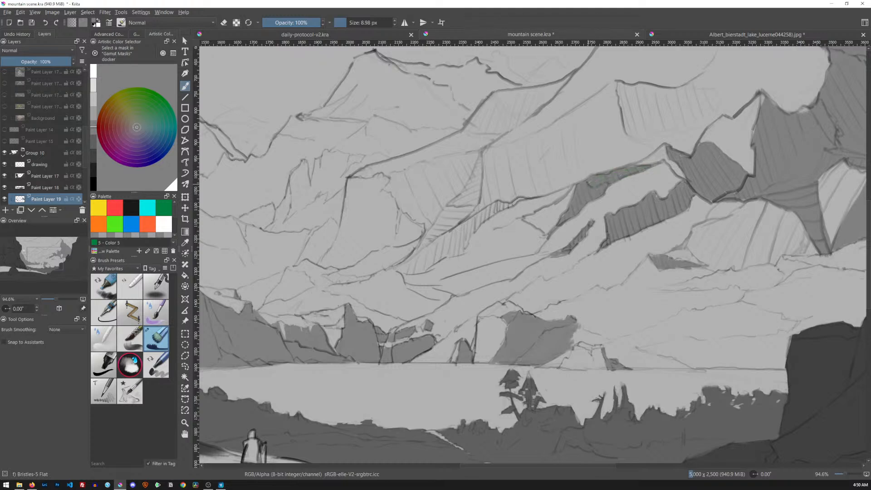
mouse_move(491, 230)
mouse_down()
mouse_move(617, 210)
mouse_move(654, 175)
mouse_move(634, 176)
mouse_move(529, 243)
mouse_move(551, 245)
mouse_move(592, 229)
mouse_move(608, 207)
mouse_up()
mouse_move(642, 182)
mouse_down()
mouse_move(605, 202)
mouse_move(581, 233)
mouse_up()
mouse_move(599, 202)
mouse_down()
mouse_move(566, 238)
mouse_move(542, 246)
mouse_up()
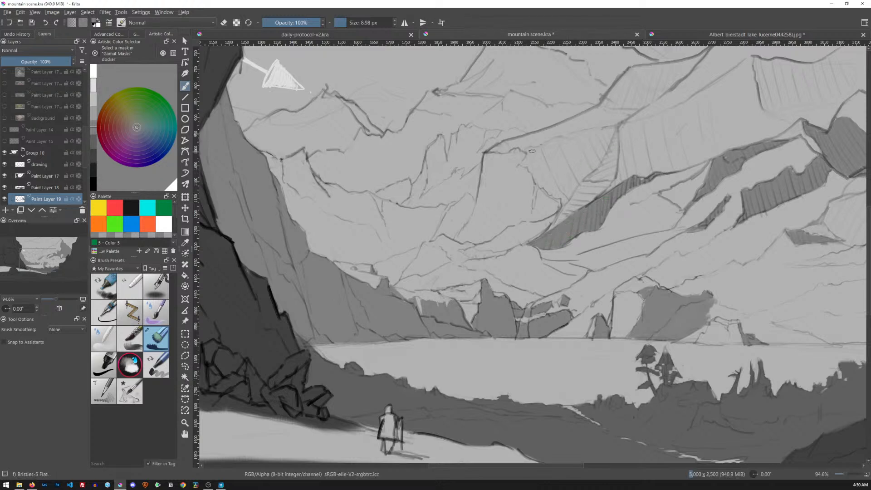
- Outline and fill the large hatched face above the lower shadow band with gray, using a 22.46 px brush for the interior, and trim its edge
mouse_move(528, 153)
mouse_down()
mouse_move(525, 168)
mouse_move(538, 180)
mouse_move(531, 206)
mouse_move(549, 189)
mouse_up()
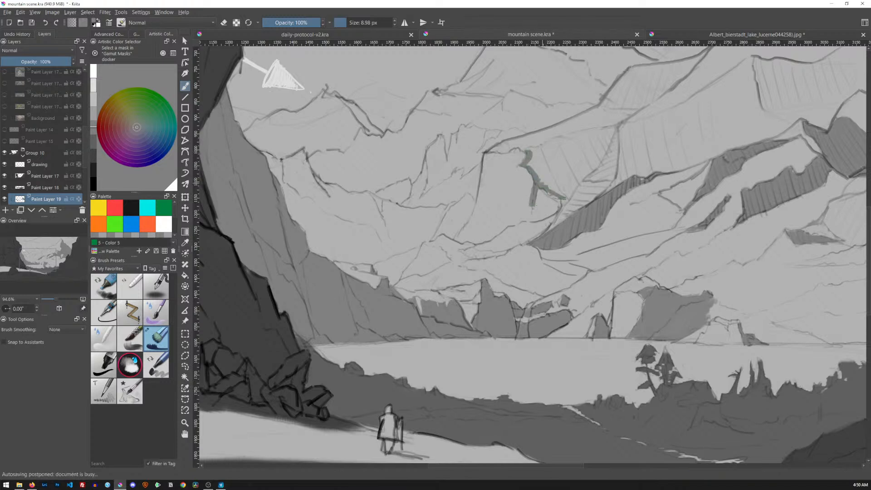
mouse_move(563, 210)
mouse_down()
mouse_move(555, 223)
mouse_move(598, 195)
mouse_up()
mouse_move(616, 131)
mouse_down()
mouse_move(615, 168)
mouse_move(599, 196)
mouse_up()
drag(534, 143, 602, 129)
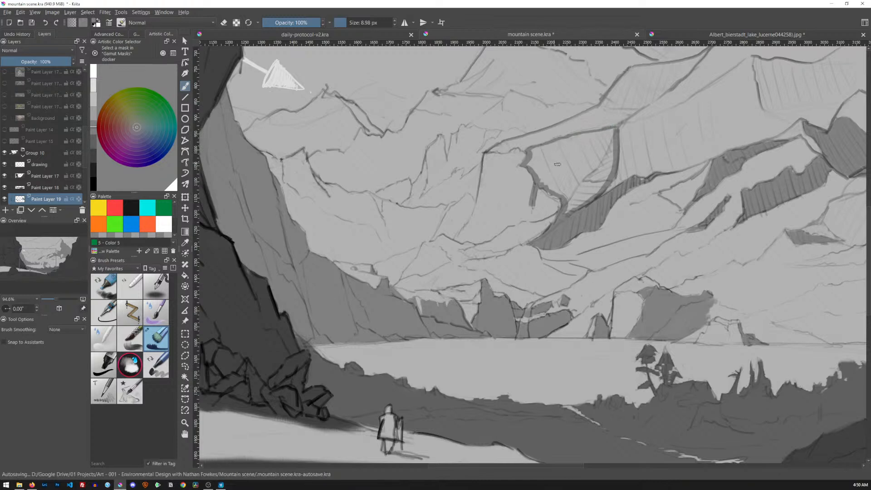
mouse_move(572, 157)
mouse_down()
mouse_move(539, 157)
mouse_move(543, 148)
mouse_move(609, 135)
mouse_move(595, 185)
mouse_move(572, 186)
mouse_move(568, 198)
mouse_move(584, 185)
mouse_move(565, 192)
mouse_move(537, 166)
mouse_move(588, 141)
mouse_move(584, 171)
mouse_move(565, 169)
mouse_move(561, 156)
mouse_move(585, 146)
mouse_up()
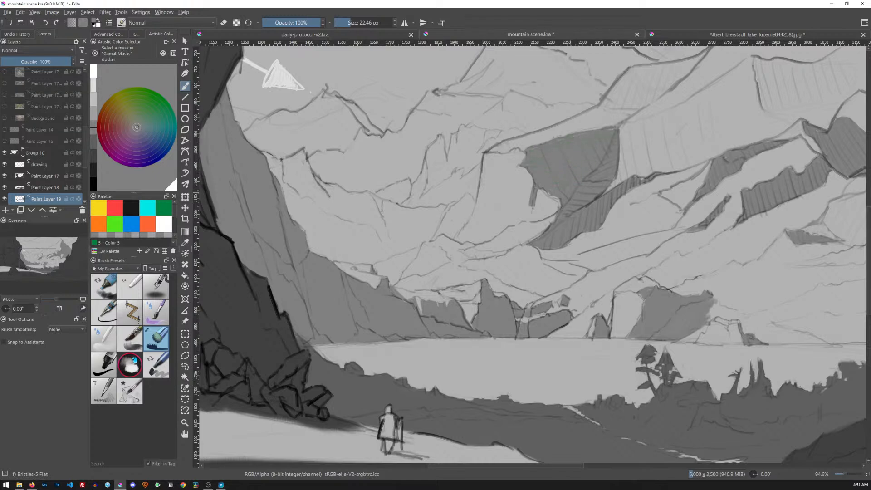
key(bracketleft)
key(e)
drag(631, 225, 642, 226)
- Fill the hatched block on the upper slope beside the main peak with gray, using the 22.46 px brush
mouse_move(744, 180)
mouse_down()
mouse_move(634, 203)
mouse_move(507, 252)
mouse_up()
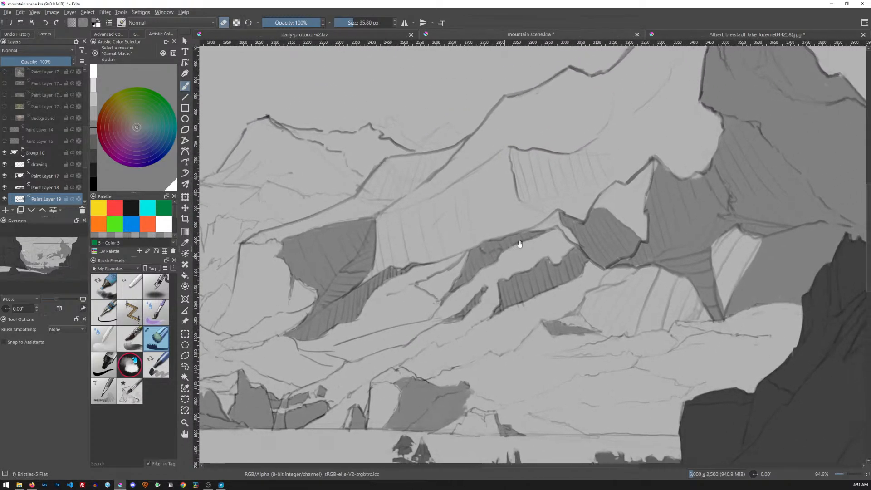
drag(563, 169, 557, 168)
key(e)
mouse_move(519, 151)
mouse_down()
mouse_move(526, 198)
mouse_move(572, 198)
mouse_up()
mouse_move(572, 155)
mouse_down()
mouse_move(599, 166)
mouse_move(592, 159)
mouse_move(597, 177)
mouse_move(602, 160)
mouse_move(598, 188)
mouse_up()
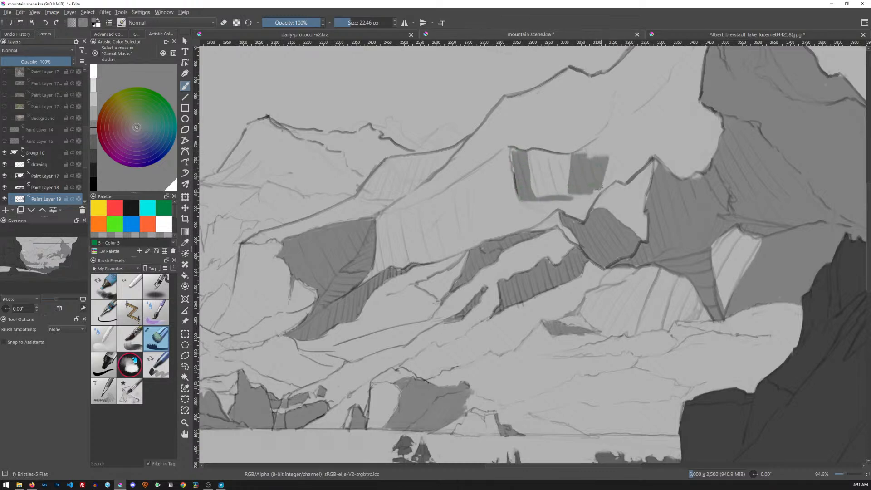
mouse_move(588, 156)
mouse_down()
mouse_move(531, 152)
mouse_move(537, 193)
mouse_move(552, 168)
mouse_move(569, 194)
mouse_up()
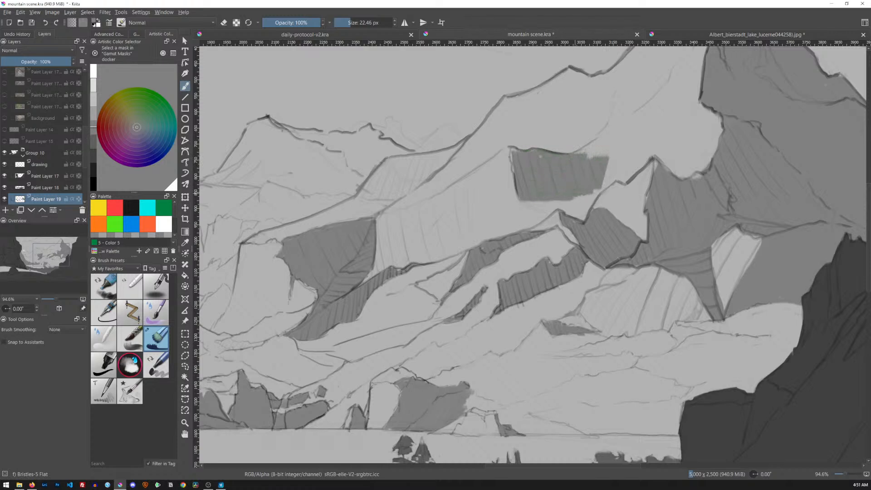
mouse_move(516, 151)
mouse_down()
mouse_move(523, 149)
mouse_move(511, 164)
mouse_up()
- Add a new paint layer directly above Paint Layer 20
drag(482, 236, 612, 190)
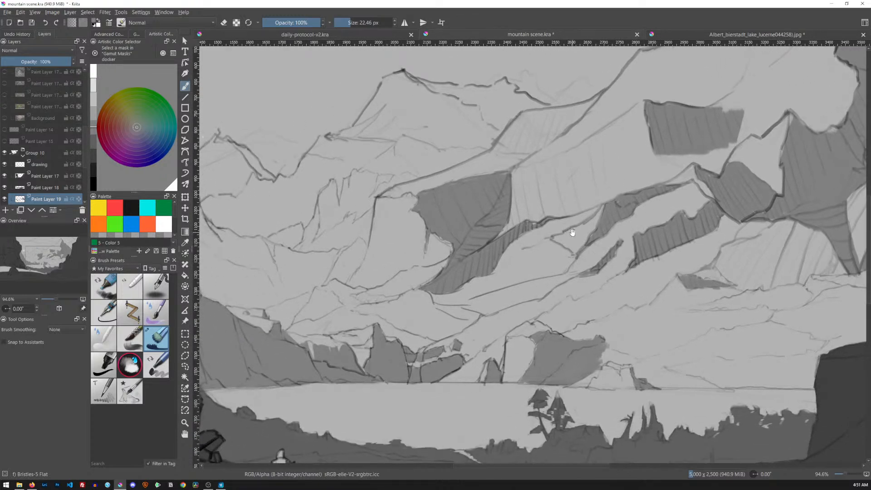
drag(572, 232, 612, 231)
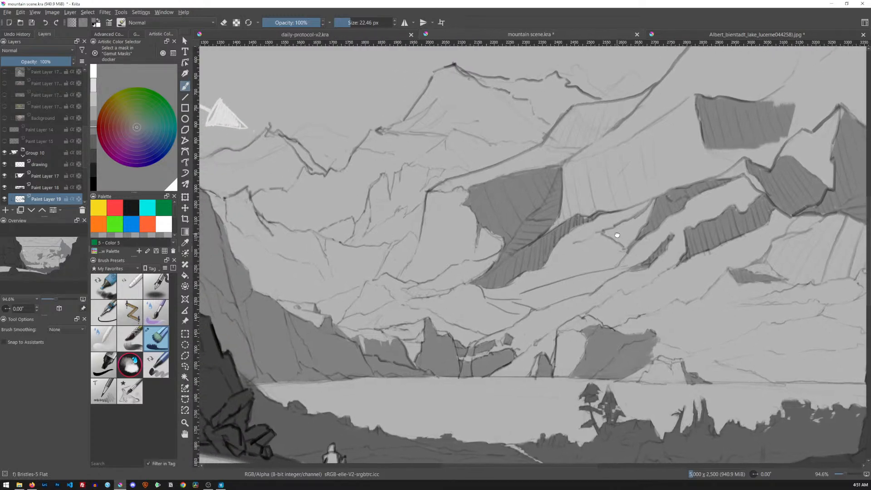
scroll(593, 227, down, 5)
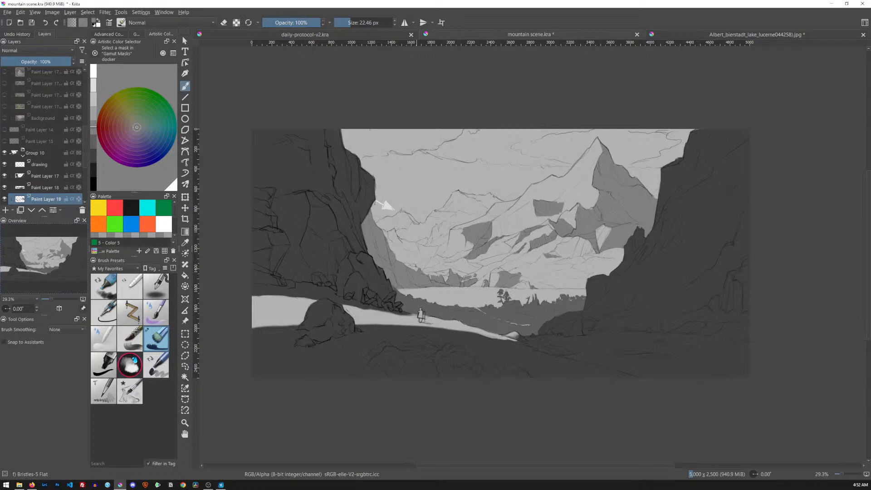
drag(85, 160, 85, 174)
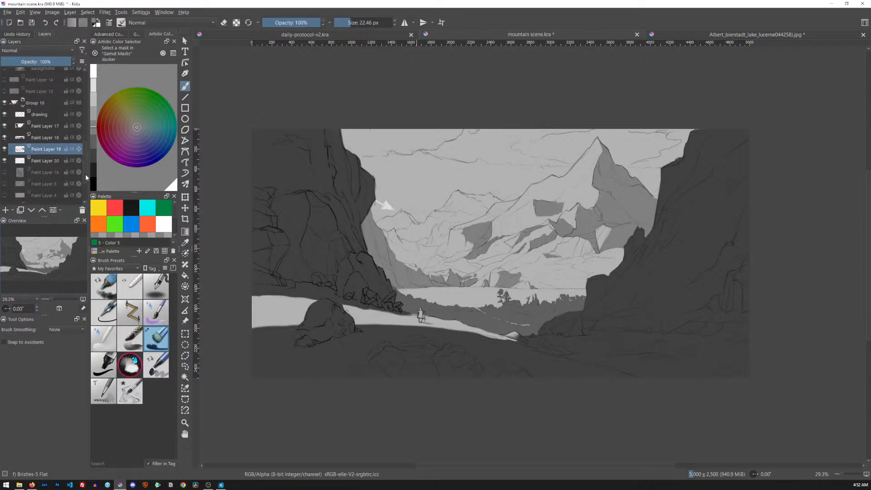
click(57, 164)
key(Insert)
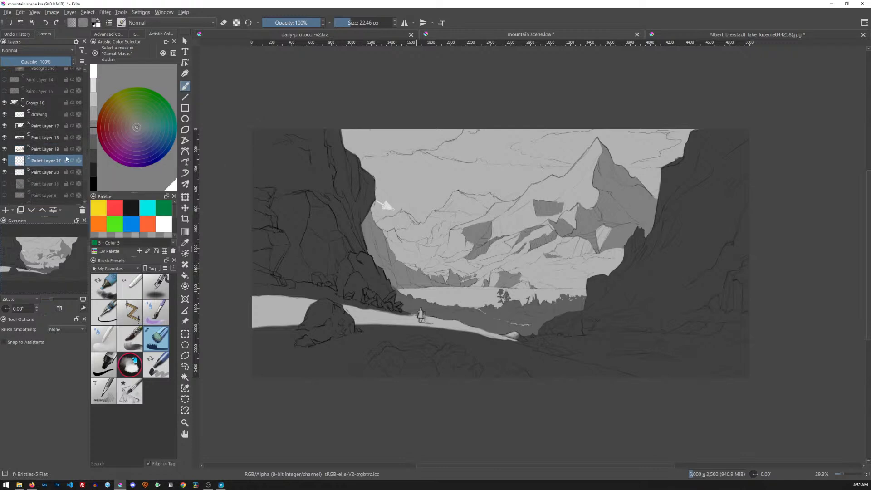
- Choose a lighter gray against the Bierstadt reference, and paint a band of it along the whole mountain skyline with a 47.72 px brush
click(722, 35)
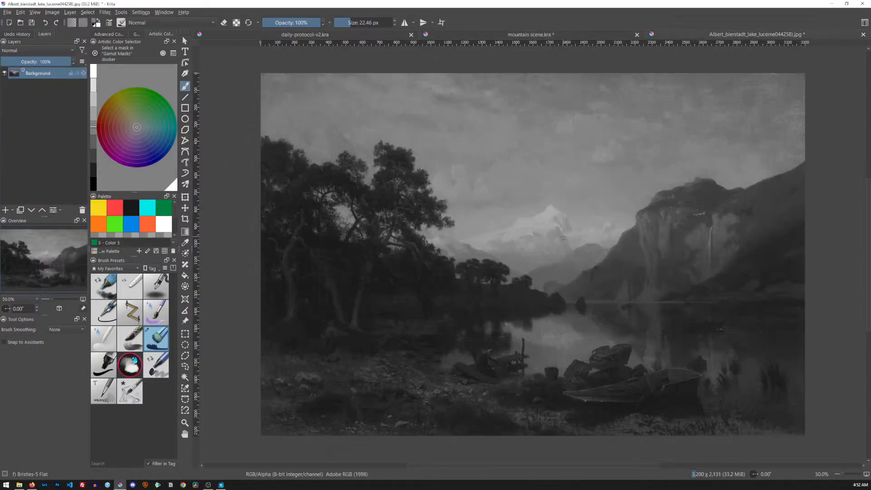
key(x)
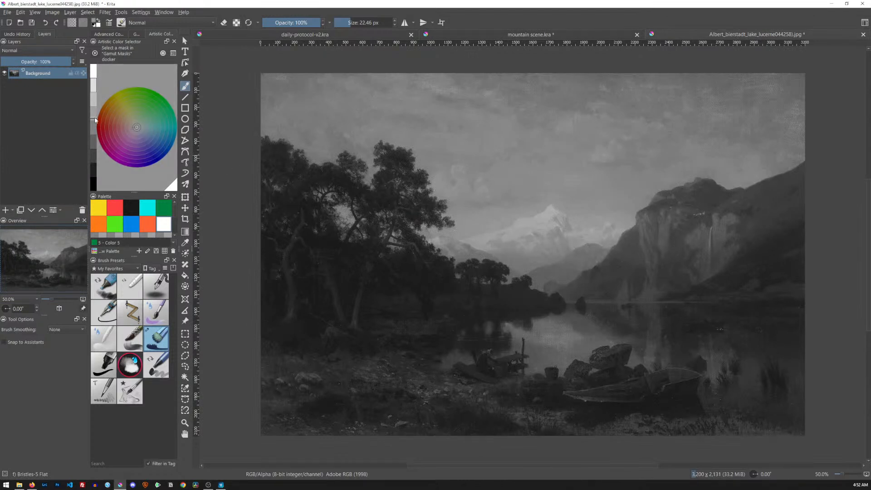
drag(93, 118, 95, 112)
click(564, 38)
mouse_move(512, 184)
mouse_down()
mouse_move(567, 169)
mouse_move(557, 175)
mouse_move(613, 120)
mouse_move(606, 141)
mouse_move(619, 163)
mouse_move(665, 191)
mouse_move(637, 173)
mouse_up()
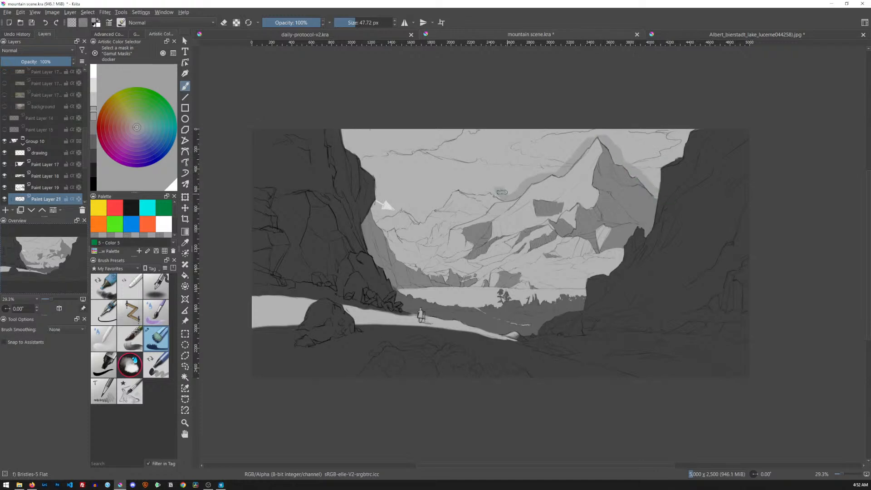
mouse_move(502, 198)
mouse_down()
mouse_move(452, 186)
mouse_move(421, 220)
mouse_move(402, 206)
mouse_move(376, 218)
mouse_up()
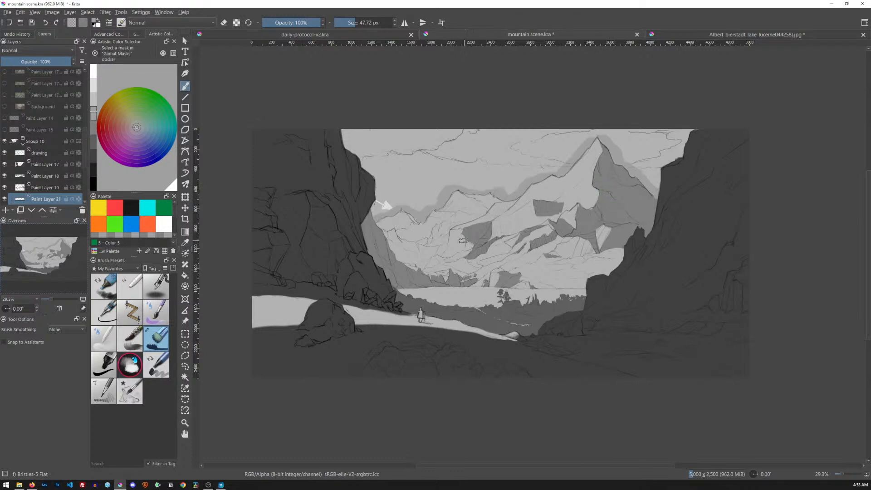
- Sample grays from the Bierstadt sky and the skyline band, and airbrush the lower sky with the Airbrush pressure preset at 450.69 px
click(157, 290)
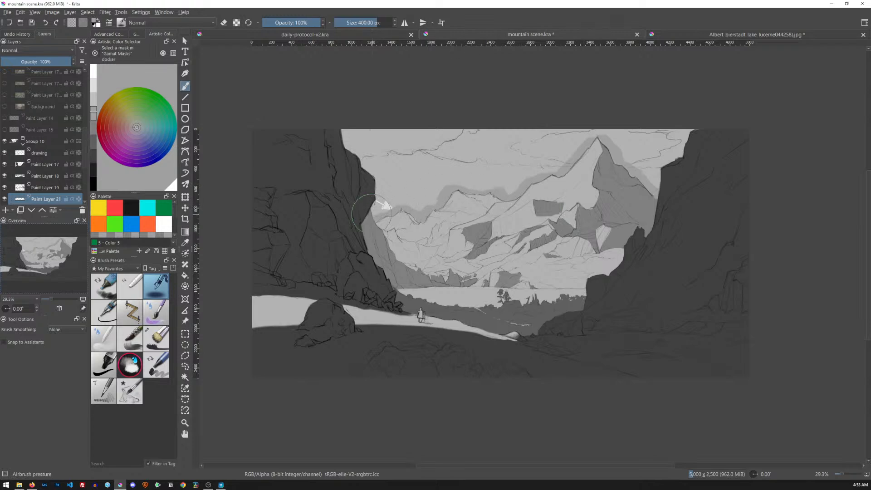
shift+drag(363, 215, 385, 215)
click(726, 34)
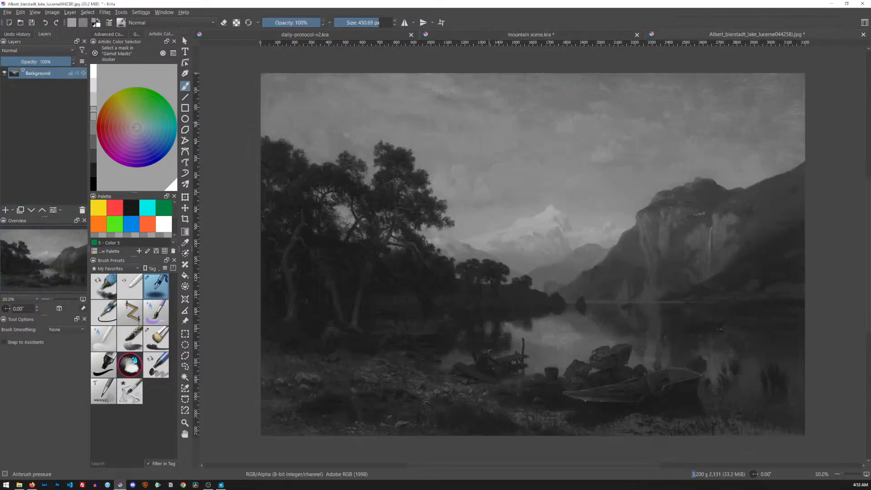
ctrl+click(420, 103)
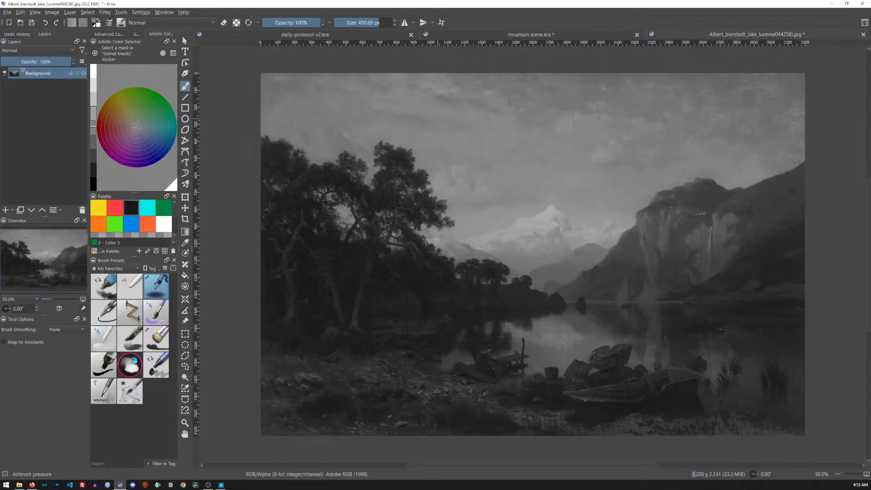
click(573, 38)
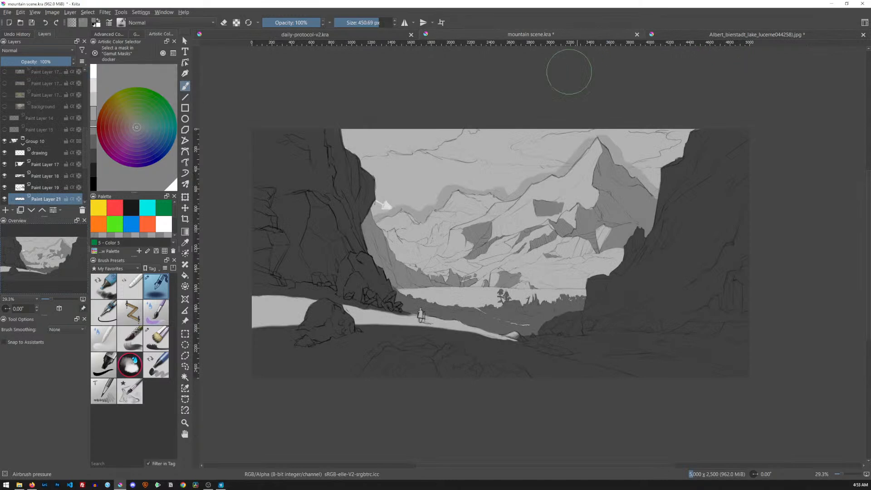
ctrl+click(481, 200)
mouse_move(386, 202)
mouse_down()
mouse_move(424, 203)
mouse_move(364, 209)
mouse_move(431, 196)
mouse_move(374, 199)
mouse_move(510, 183)
mouse_move(493, 181)
mouse_move(410, 196)
mouse_move(535, 184)
mouse_move(447, 208)
mouse_move(606, 164)
mouse_move(549, 159)
mouse_move(532, 175)
mouse_move(654, 143)
mouse_move(669, 177)
mouse_up()
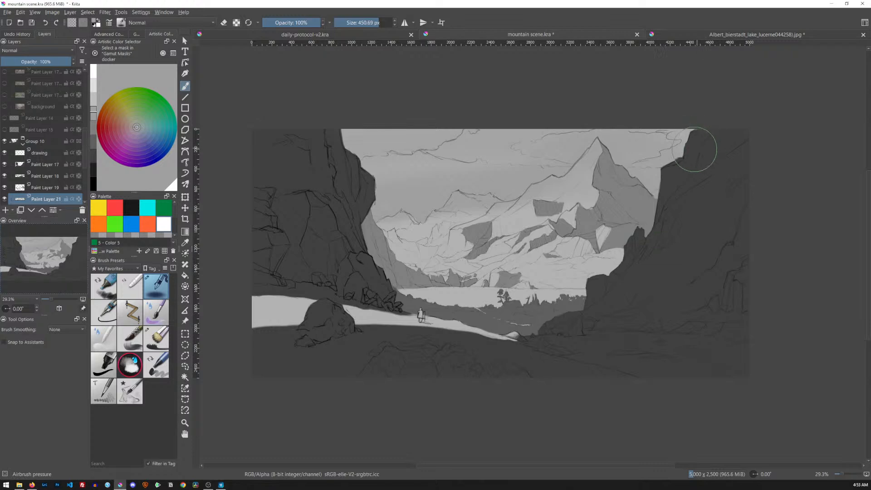
- Airbrush a darker gray across the sky from cliff to cliff in broad back-and-forth strokes
drag(380, 135, 322, 147)
click(131, 208)
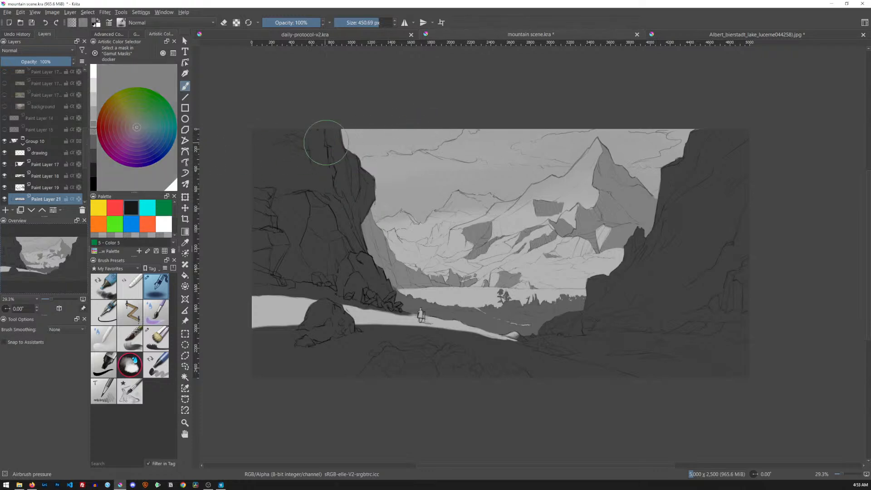
mouse_move(326, 136)
mouse_down()
mouse_move(472, 127)
mouse_move(683, 145)
mouse_move(318, 163)
mouse_move(712, 175)
mouse_up()
drag(708, 176, 335, 200)
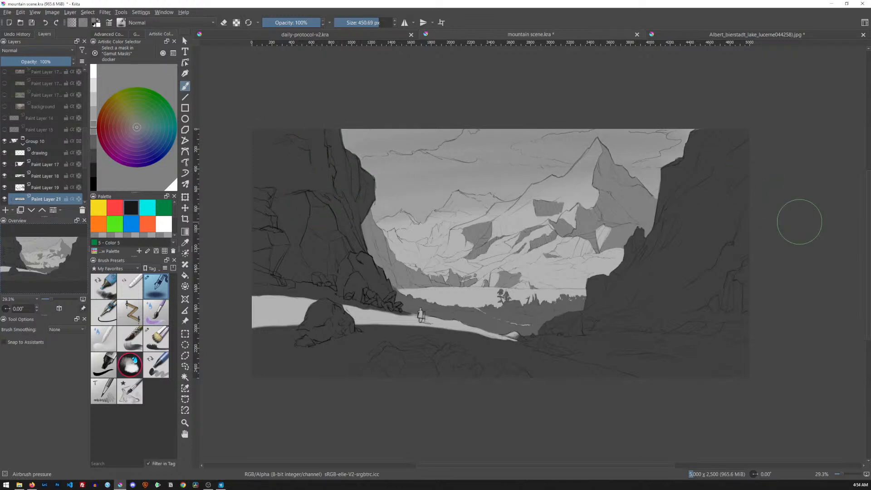
- Choose a lighter gray and soften the sky gradient with the airbrush enlarged to 591.22 px
key(x)
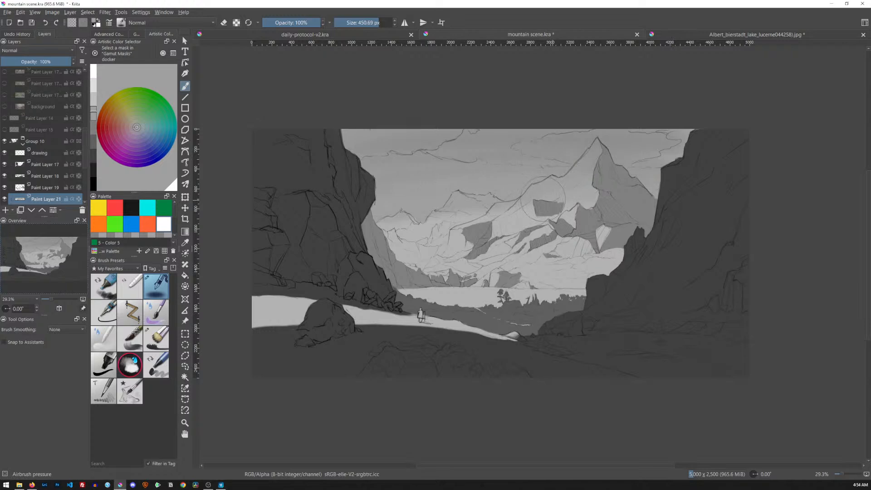
click(94, 103)
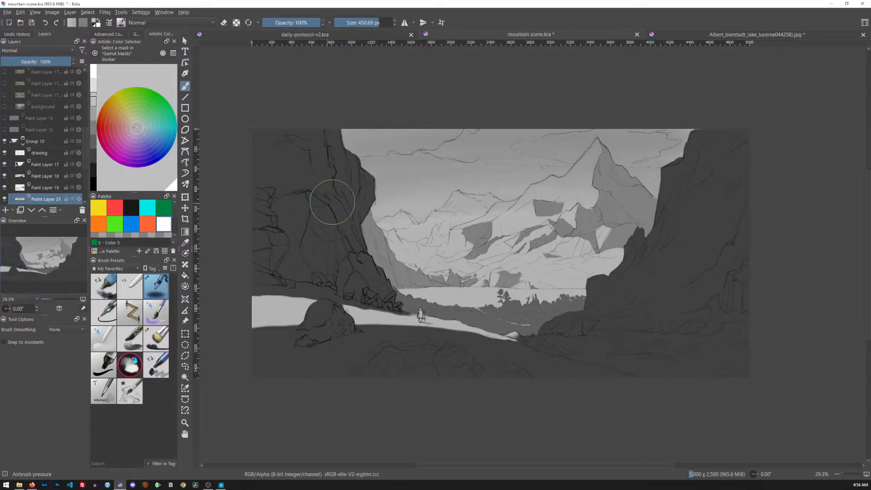
drag(431, 250, 492, 250)
click(93, 108)
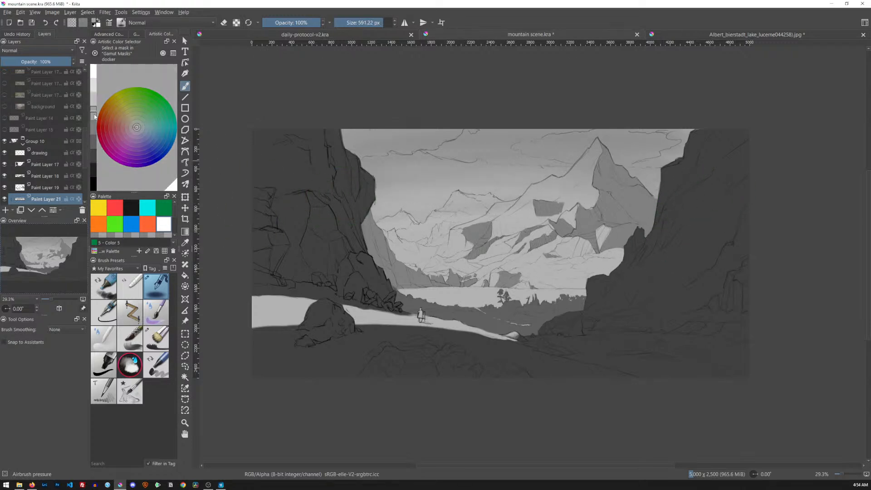
mouse_move(698, 179)
mouse_down()
mouse_move(315, 165)
mouse_move(538, 141)
mouse_move(804, 188)
mouse_up()
- Erase the sky-layer gray over the main peak's lit face with the Bristles-5 Flat brush at 9.78 to 27.55 px
click(155, 337)
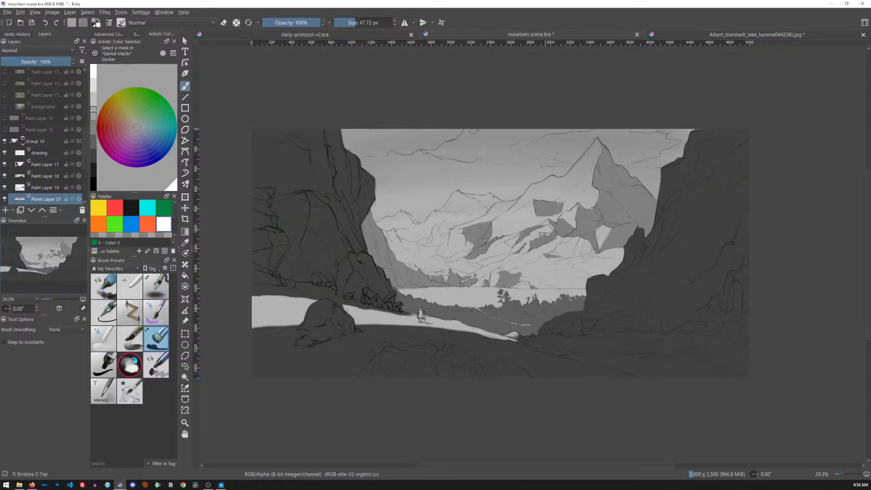
drag(535, 267, 576, 226)
drag(654, 136, 566, 286)
key(e)
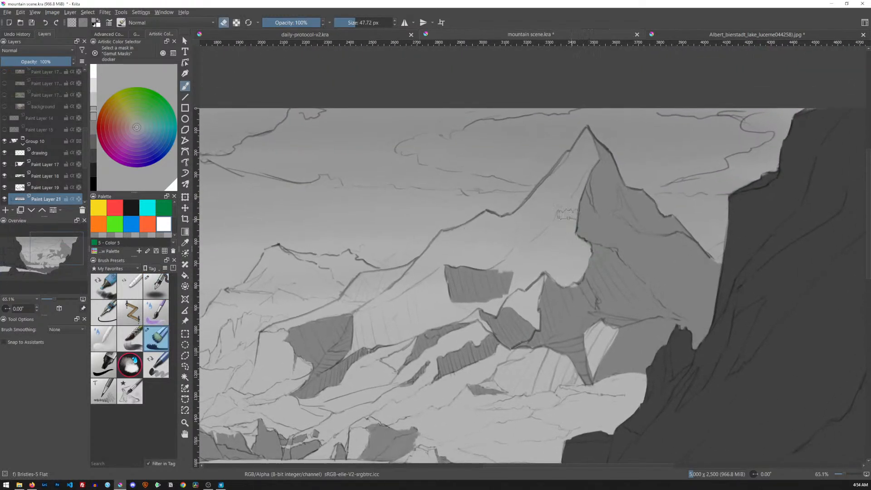
key(bracketright)
key(bracketleft)
key(bracketleft)
key(bracketleft)
key(bracketleft)
key(bracketleft)
key(bracketleft)
mouse_move(587, 130)
mouse_down()
mouse_move(572, 152)
mouse_move(592, 149)
mouse_move(595, 159)
mouse_move(594, 151)
mouse_move(576, 201)
mouse_up()
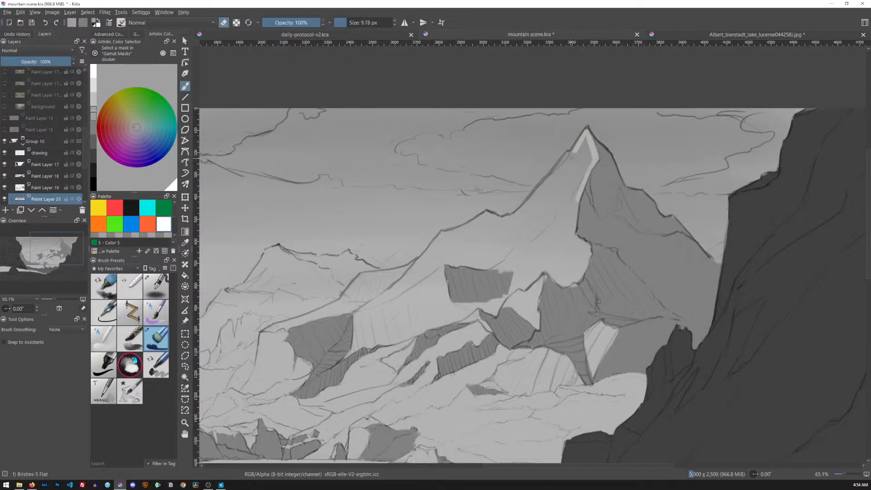
mouse_move(572, 151)
mouse_down()
mouse_move(508, 218)
mouse_move(526, 214)
mouse_move(545, 190)
mouse_move(522, 220)
mouse_move(573, 156)
mouse_move(565, 180)
mouse_move(585, 138)
mouse_move(584, 160)
mouse_move(589, 155)
mouse_move(569, 207)
mouse_move(579, 172)
mouse_move(559, 190)
mouse_move(585, 147)
mouse_move(540, 218)
mouse_up()
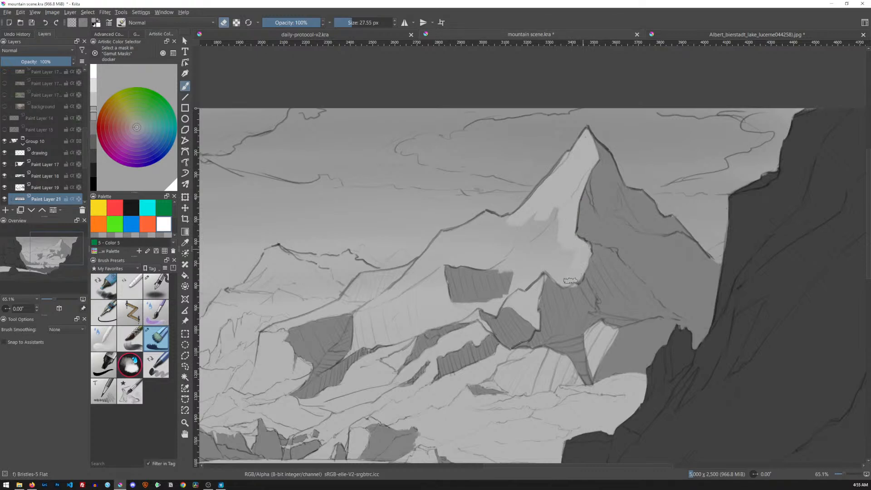
mouse_move(570, 250)
mouse_down()
mouse_move(555, 259)
mouse_move(561, 238)
mouse_move(524, 269)
mouse_move(540, 251)
mouse_up()
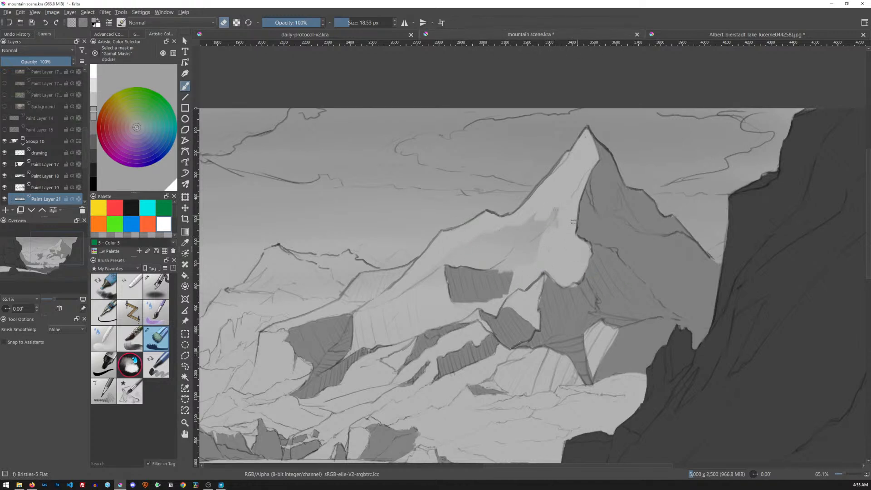
- Lasso the main mountain's lower slopes down to the lake shore, clear the gray inside the selection, and deselect
drag(474, 288, 644, 229)
key(l)
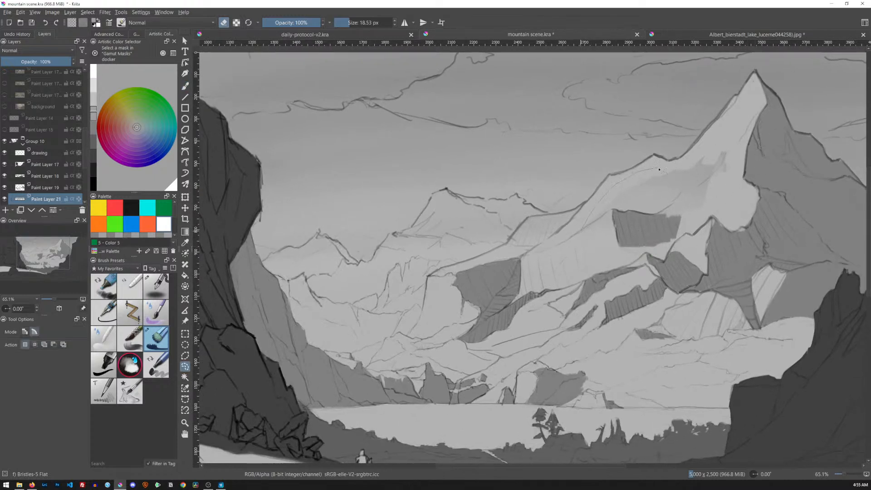
drag(743, 184, 753, 188)
mouse_move(753, 382)
mouse_down()
mouse_move(554, 404)
mouse_move(424, 345)
mouse_move(481, 289)
mouse_up()
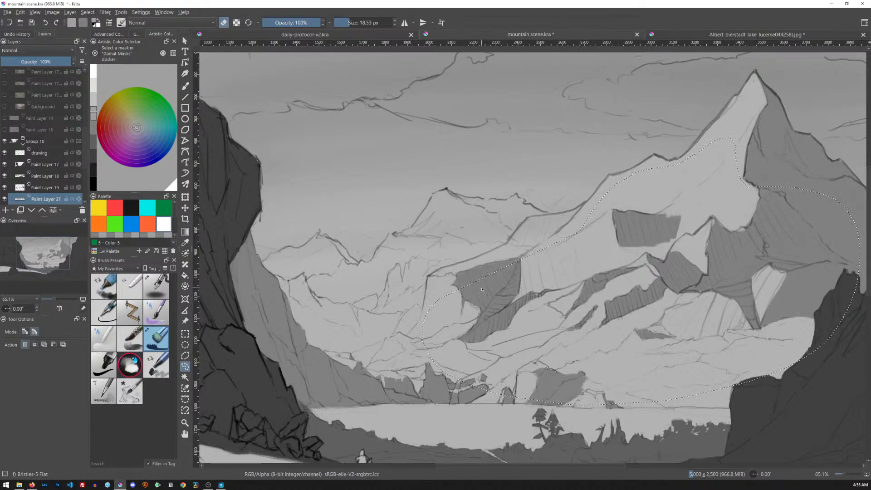
key(ctrl+shift+a)
mouse_move(700, 278)
mouse_down()
mouse_move(454, 365)
mouse_move(701, 282)
mouse_up()
key(ctrl+shift+a)
- On Paint Layer 19, paint a shadow-gray facet on the rocky slope at the main peak's base with the 18.53 px brush
drag(694, 222, 644, 272)
drag(724, 242, 554, 226)
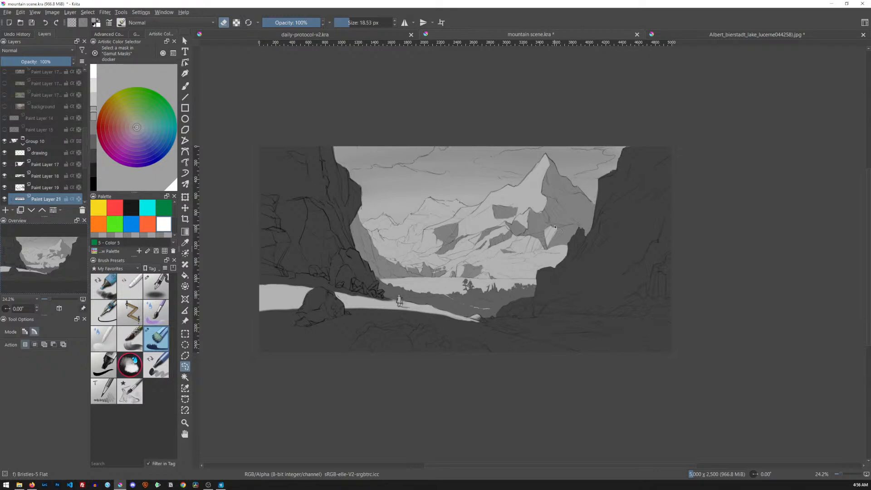
scroll(549, 253, up, 5)
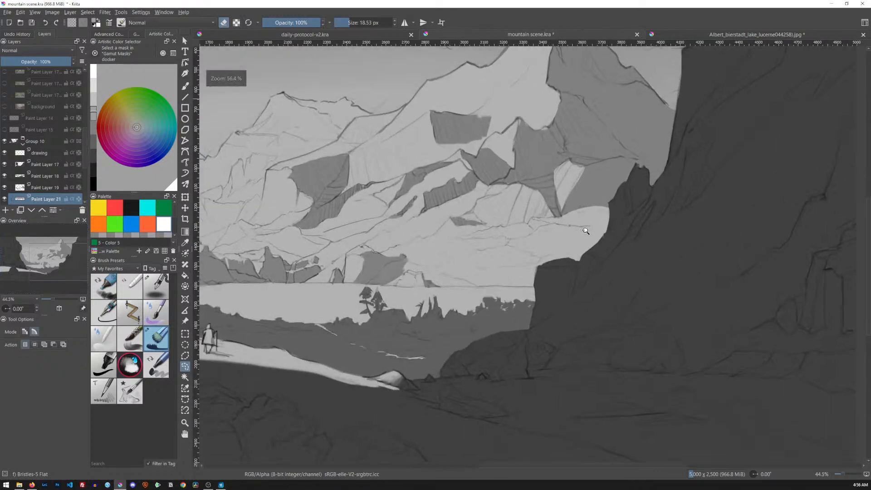
click(57, 188)
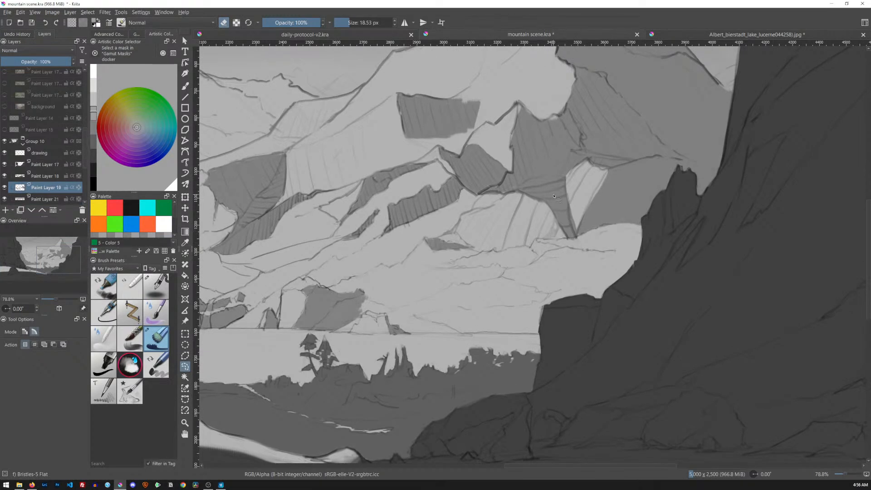
key(b)
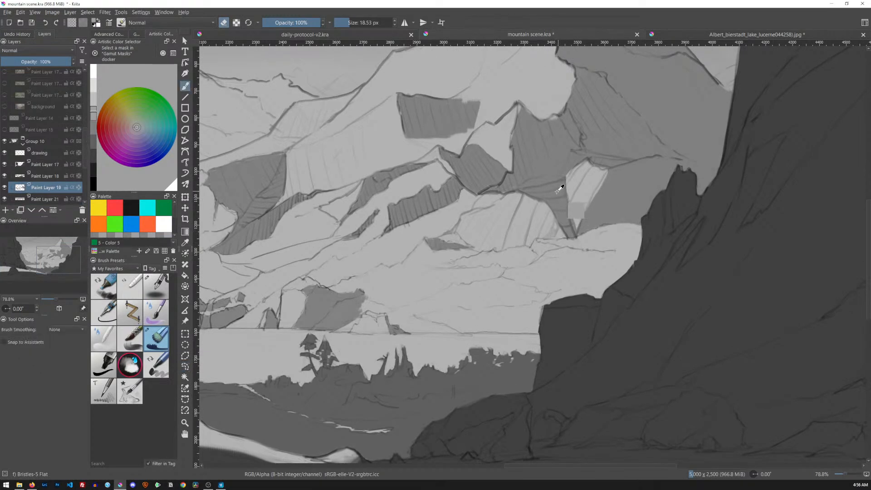
key(d)
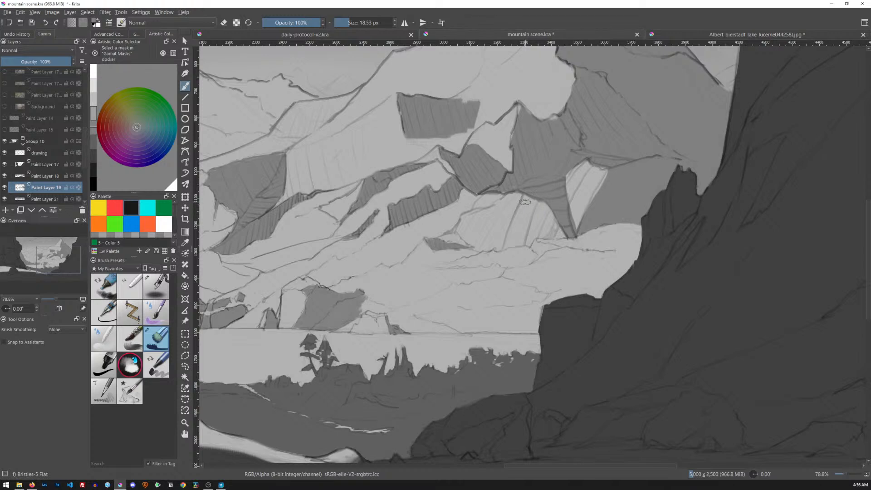
drag(523, 198, 504, 248)
mouse_move(529, 214)
mouse_down()
mouse_move(523, 222)
mouse_move(546, 211)
mouse_move(544, 236)
mouse_move(566, 235)
mouse_move(535, 238)
mouse_move(563, 234)
mouse_up()
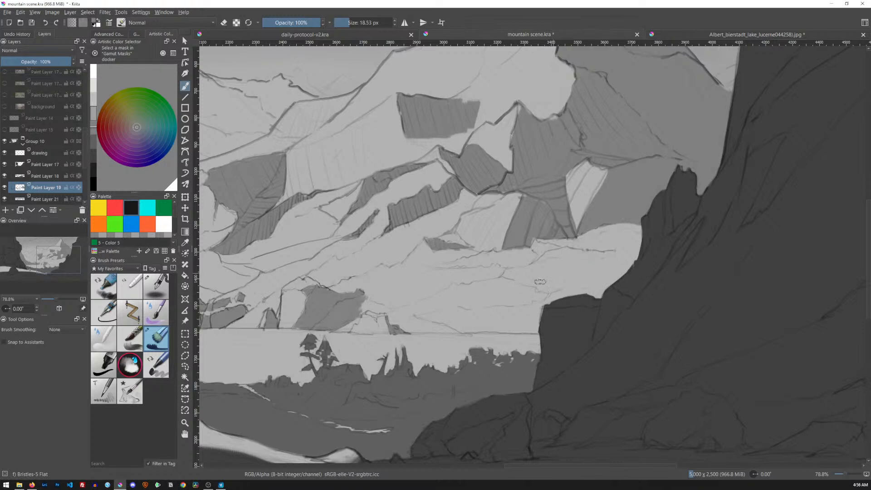
- Choose a lighter midtone gray and paint a halftone patch between the diagonal shadow bands with an 8.27 px brush, undoing stray strokes
mouse_move(268, 280)
mouse_down()
mouse_move(651, 249)
mouse_move(634, 258)
mouse_move(699, 261)
mouse_up()
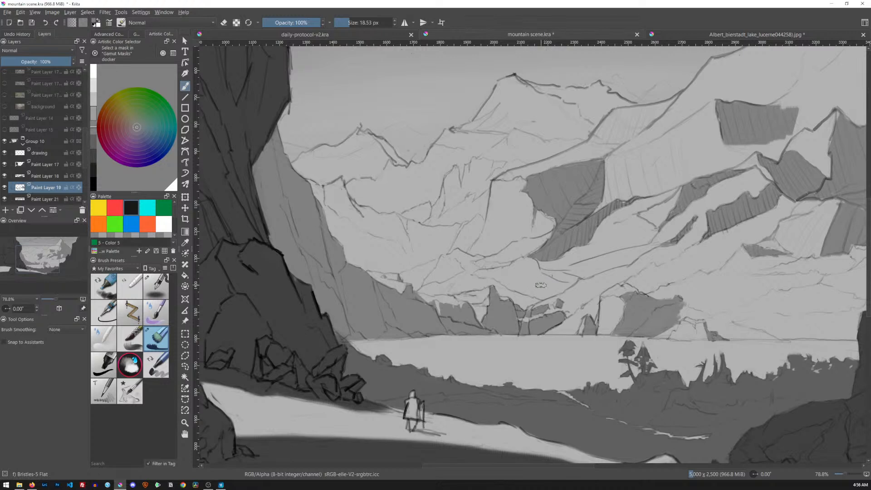
shift+drag(553, 262, 551, 261)
shift+drag(497, 262, 496, 262)
click(94, 118)
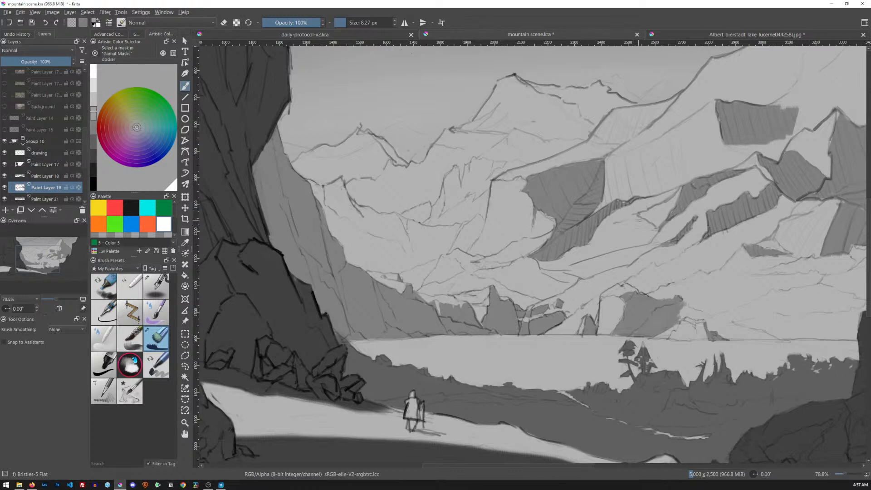
mouse_move(645, 213)
mouse_down()
mouse_move(673, 198)
mouse_move(656, 225)
mouse_move(660, 206)
mouse_up()
key(ctrl+z)
key(ctrl+z)
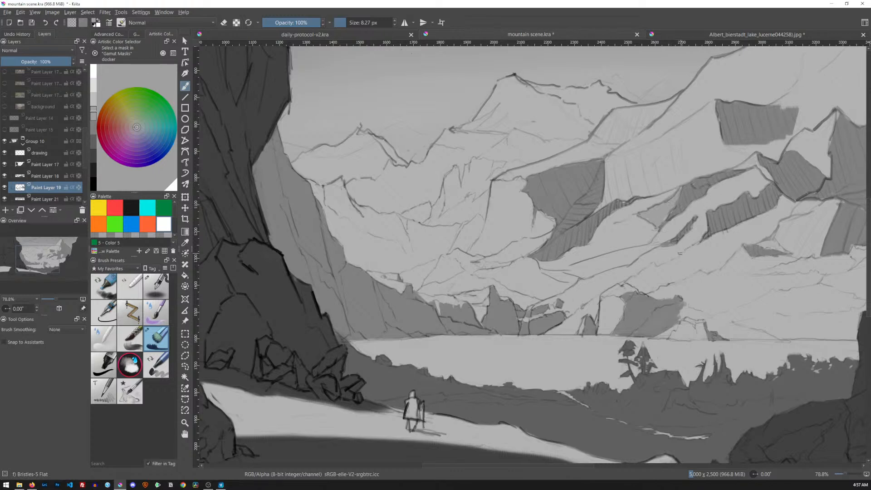
- Paint halftone gray over the facet at the main peak's base and around the nearby small shadow patch, using a 9.52 px brush
drag(759, 241, 671, 235)
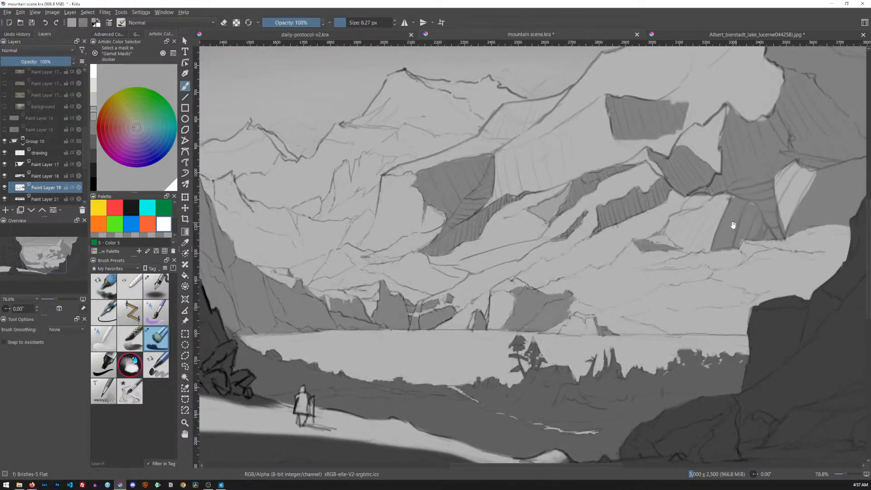
drag(731, 234, 705, 229)
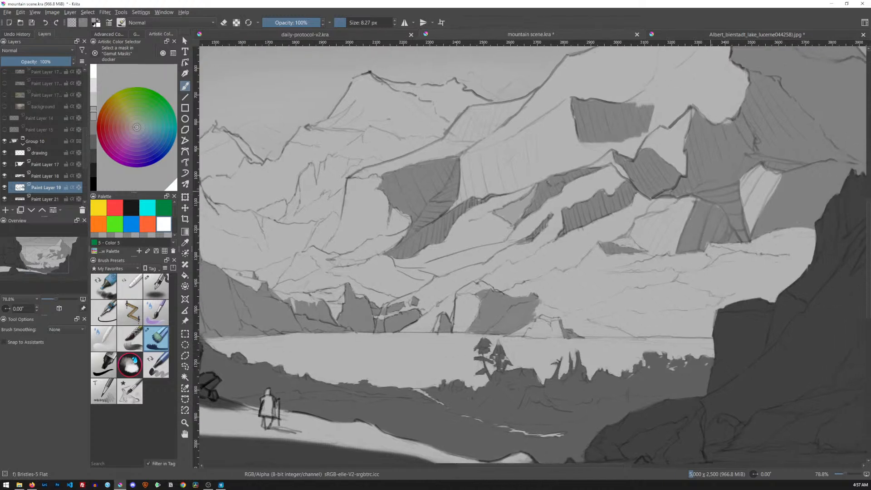
drag(696, 195, 735, 186)
mouse_move(716, 218)
mouse_down()
mouse_move(653, 219)
mouse_move(646, 200)
mouse_move(655, 202)
mouse_up()
key(bracketright)
key(bracketright)
key(bracketright)
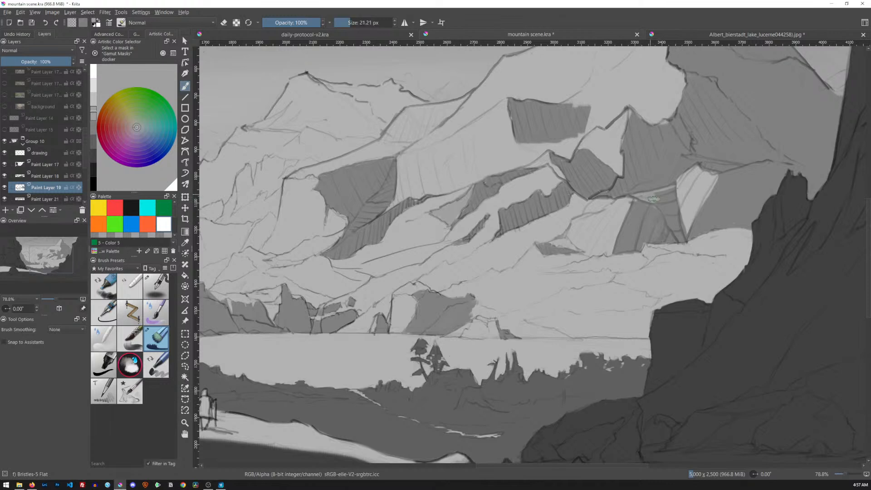
mouse_move(662, 198)
mouse_down()
mouse_move(670, 190)
mouse_move(663, 202)
mouse_move(674, 215)
mouse_move(663, 218)
mouse_move(672, 224)
mouse_move(677, 216)
mouse_move(684, 239)
mouse_up()
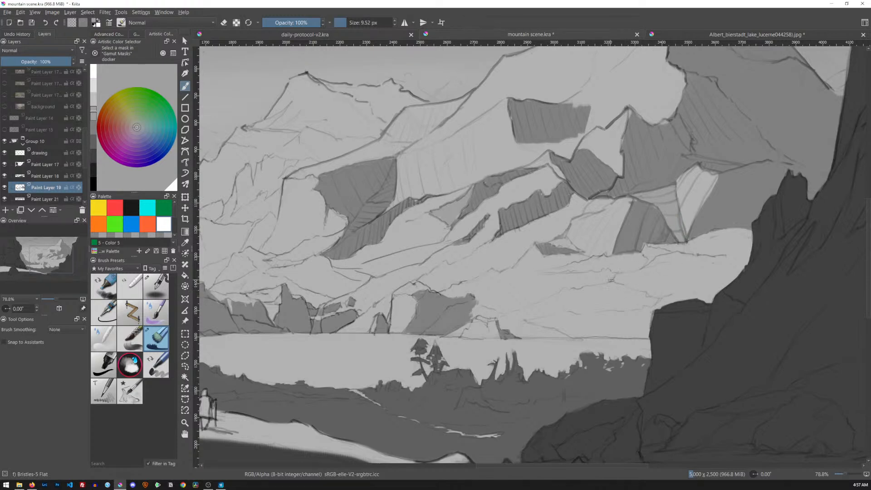
drag(553, 244, 568, 243)
- Shade the jagged ridge facet and the distant peak's upper slope with halftone gray, undoing a test stroke in the sky
drag(555, 300, 657, 285)
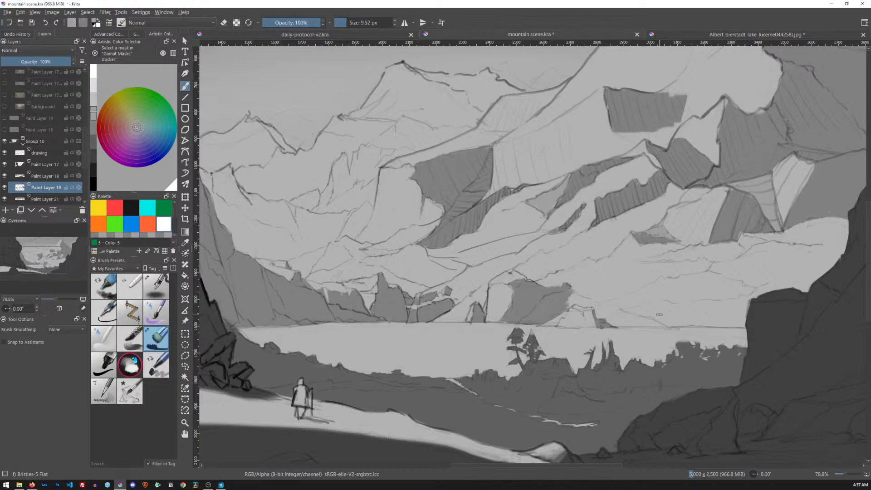
mouse_move(515, 272)
mouse_down()
mouse_move(606, 286)
mouse_move(684, 282)
mouse_move(677, 293)
mouse_up()
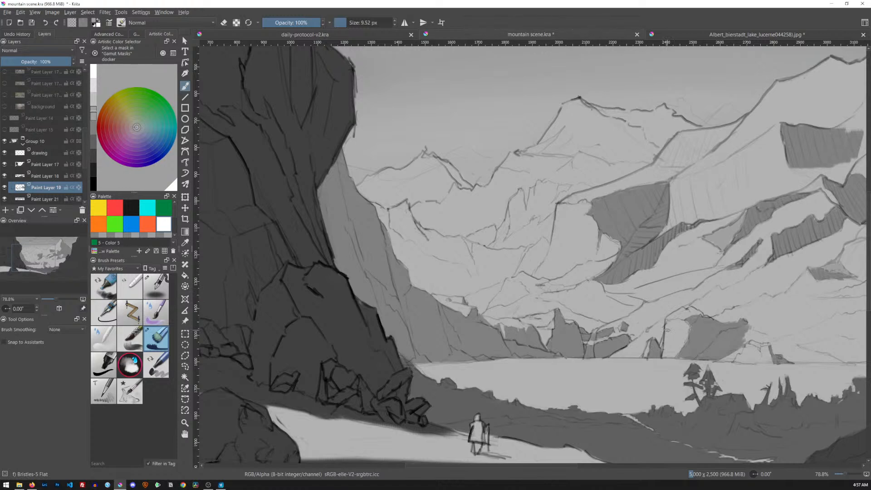
drag(486, 120, 485, 140)
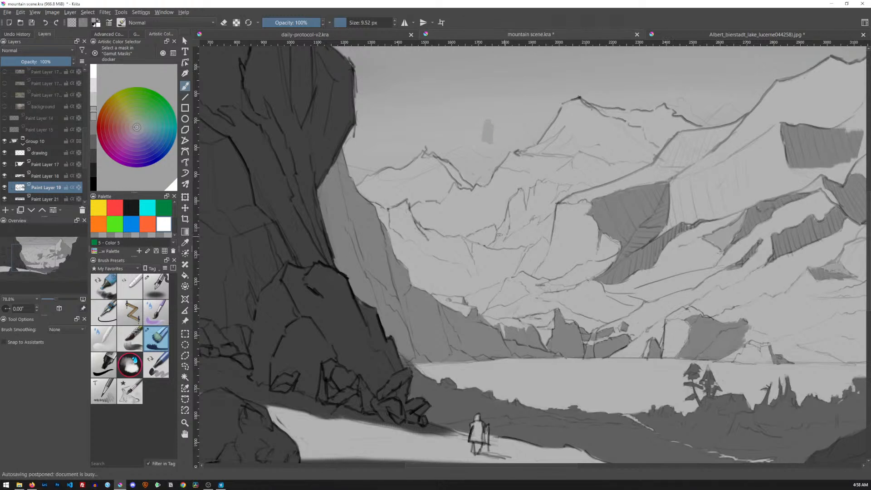
key(ctrl+z)
mouse_move(520, 191)
mouse_down()
mouse_move(522, 213)
mouse_move(508, 236)
mouse_up()
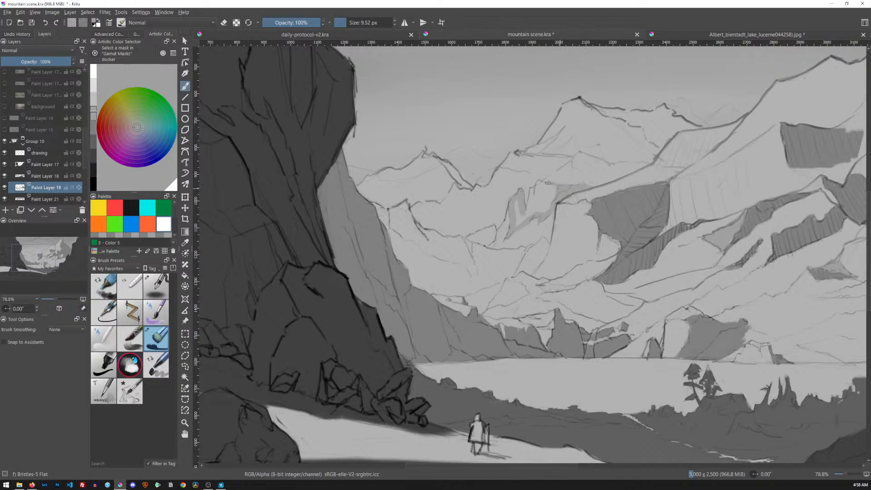
mouse_move(537, 187)
mouse_down()
mouse_move(529, 211)
mouse_move(540, 212)
mouse_move(541, 190)
mouse_move(546, 208)
mouse_move(553, 187)
mouse_move(555, 208)
mouse_move(523, 220)
mouse_move(516, 204)
mouse_up()
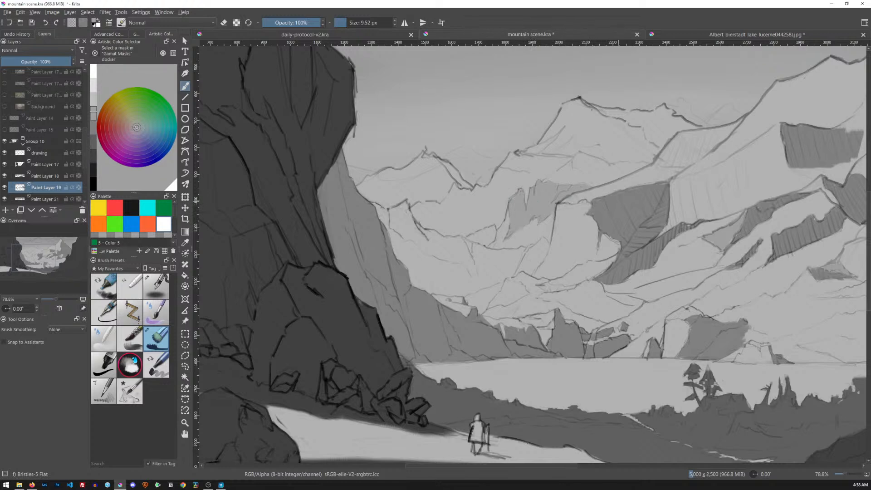
mouse_move(603, 110)
mouse_down()
mouse_move(645, 125)
mouse_move(657, 110)
mouse_move(649, 136)
mouse_move(664, 121)
mouse_move(672, 125)
mouse_move(671, 110)
mouse_move(656, 142)
mouse_move(674, 119)
mouse_move(661, 141)
mouse_move(677, 121)
mouse_move(699, 126)
mouse_up()
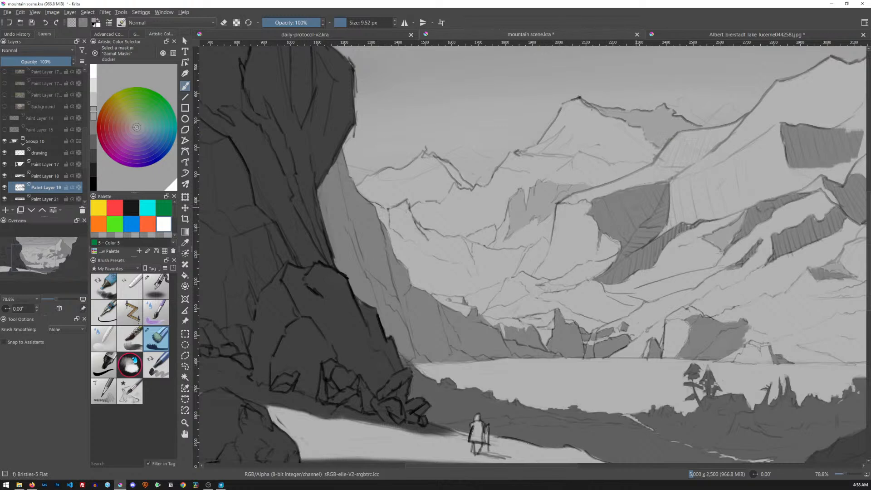
- Add halftone gray to the small far peak, the valley slopes, the middle ridge and the slope beside the large dark facet
drag(432, 154, 468, 186)
mouse_move(418, 224)
mouse_down()
mouse_move(430, 239)
mouse_move(427, 231)
mouse_move(470, 246)
mouse_move(475, 264)
mouse_up()
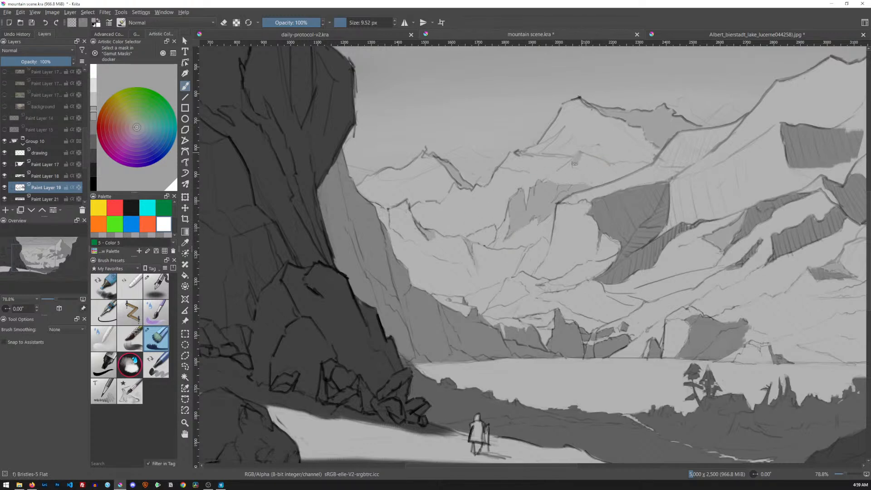
mouse_move(584, 155)
mouse_down()
mouse_move(590, 179)
mouse_move(609, 167)
mouse_move(600, 184)
mouse_move(615, 166)
mouse_move(624, 165)
mouse_move(616, 179)
mouse_move(644, 163)
mouse_up()
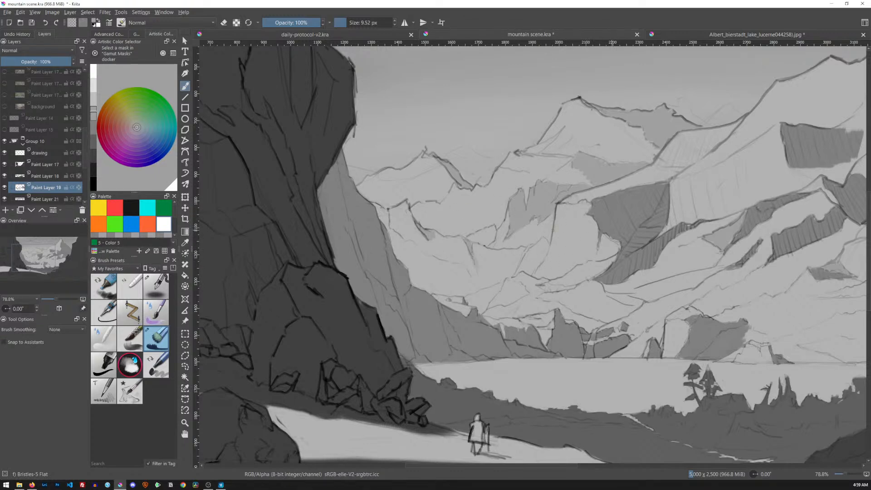
drag(617, 224, 576, 274)
- Compare the whole image with Paint Layer 19 hidden and shown
drag(652, 244, 516, 240)
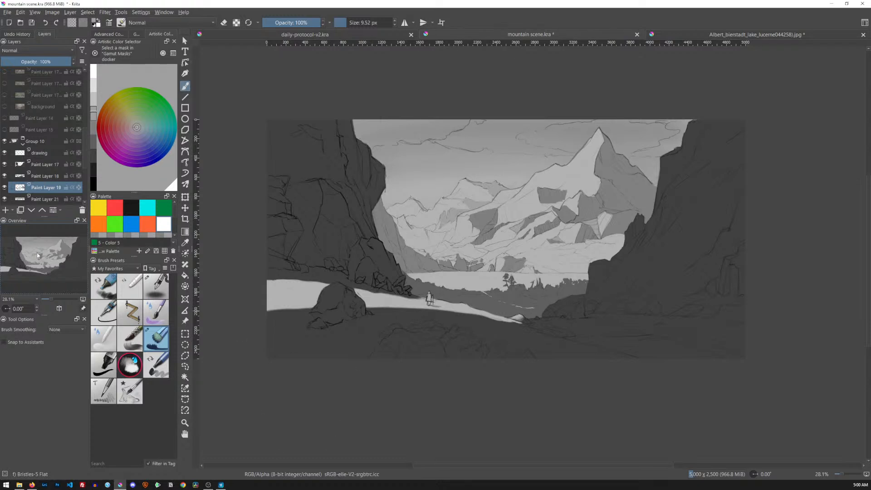
click(4, 189)
click(5, 190)
- Sample the shoreline rock gray and paint rough reflection patches on the lake below the rocks with the 9.52 px brush
scroll(438, 203, up, 1)
scroll(545, 266, up, 3)
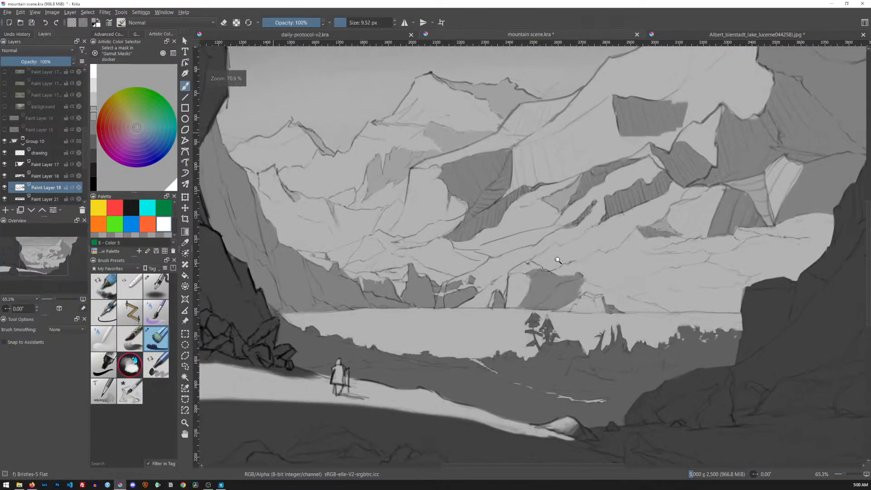
drag(592, 353, 637, 312)
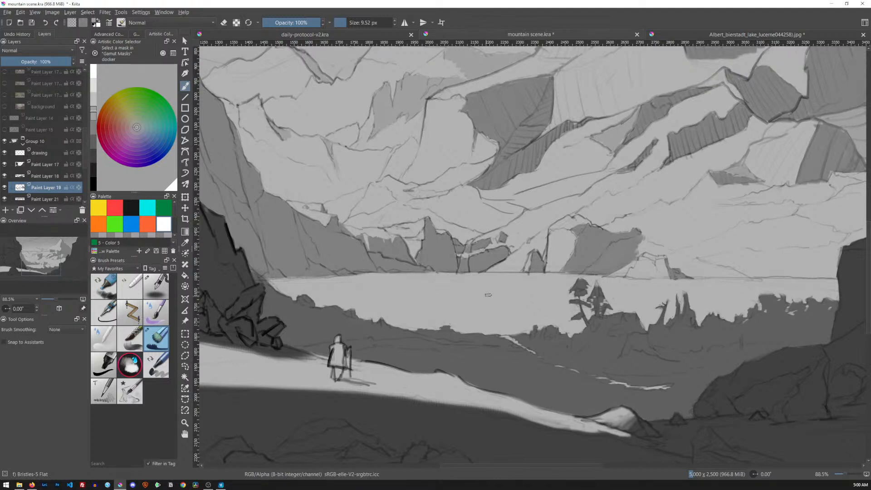
ctrl+click(442, 262)
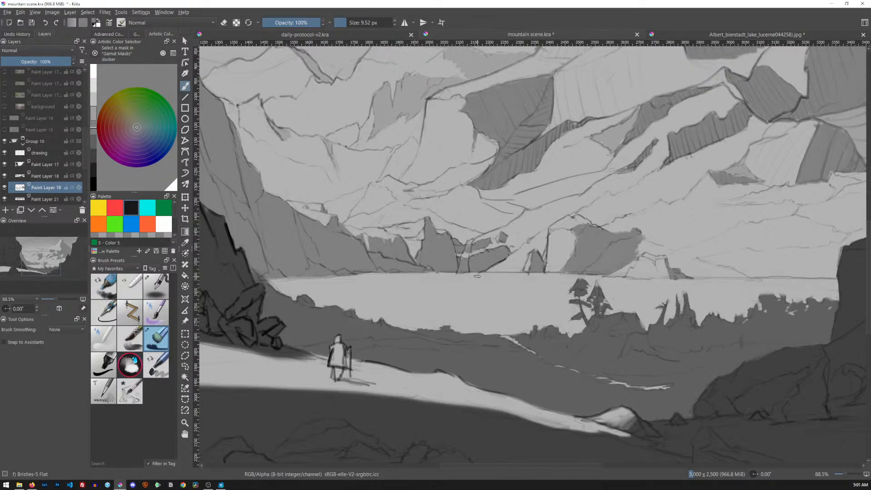
drag(475, 276, 506, 286)
mouse_move(474, 291)
mouse_down()
mouse_move(507, 283)
mouse_move(497, 279)
mouse_up()
mouse_move(460, 277)
mouse_down()
mouse_move(467, 290)
mouse_move(471, 277)
mouse_move(478, 290)
mouse_move(482, 280)
mouse_move(497, 284)
mouse_up()
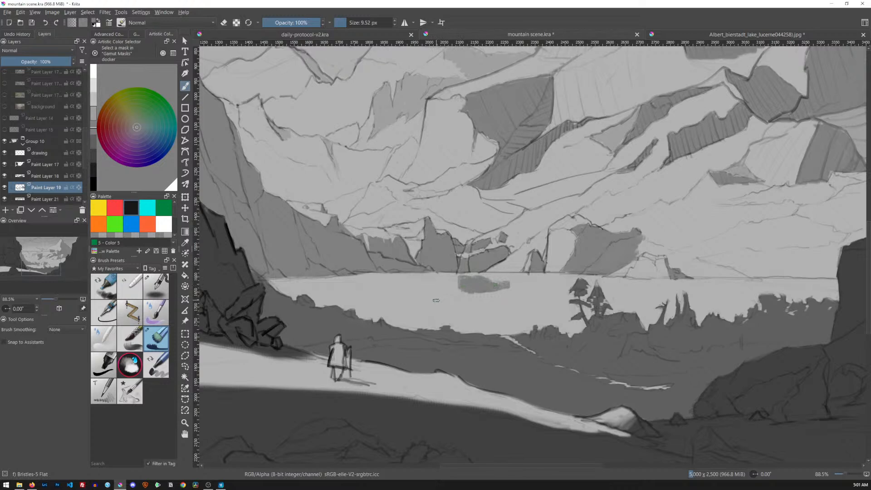
drag(441, 297, 433, 303)
mouse_move(439, 296)
mouse_down()
mouse_move(458, 281)
mouse_move(438, 279)
mouse_move(435, 296)
mouse_move(433, 301)
mouse_up()
- Lasso the gray reflection patches on the lake and delete them
key(l)
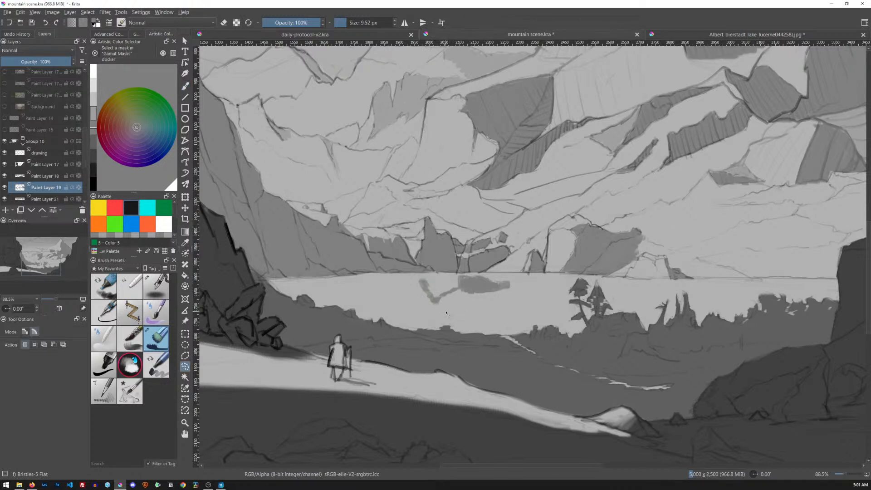
drag(449, 277, 447, 312)
click(468, 296)
mouse_move(517, 298)
mouse_down()
mouse_move(459, 309)
mouse_move(412, 289)
mouse_up()
key(Delete)
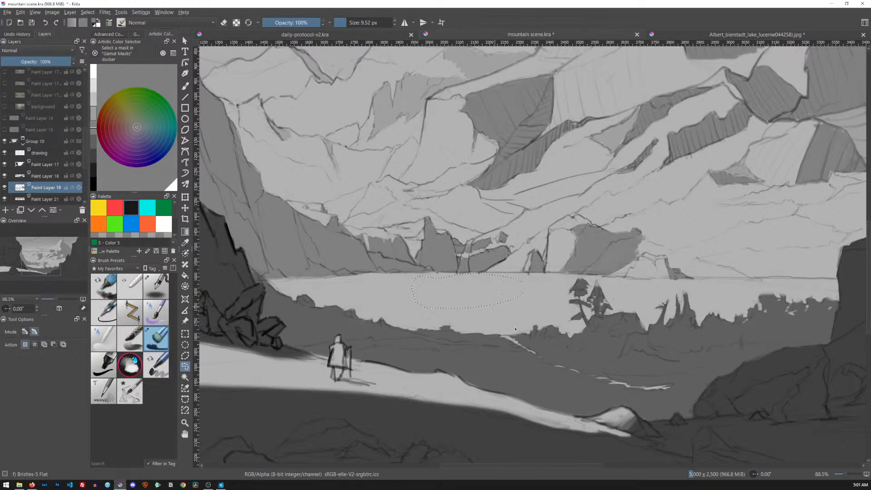
- Lasso the left slope and shoreline rocks, copy them to a new layer and lower it below the source layer
click(510, 326)
drag(473, 287, 477, 286)
key(ctrl+alt+j)
click(31, 210)
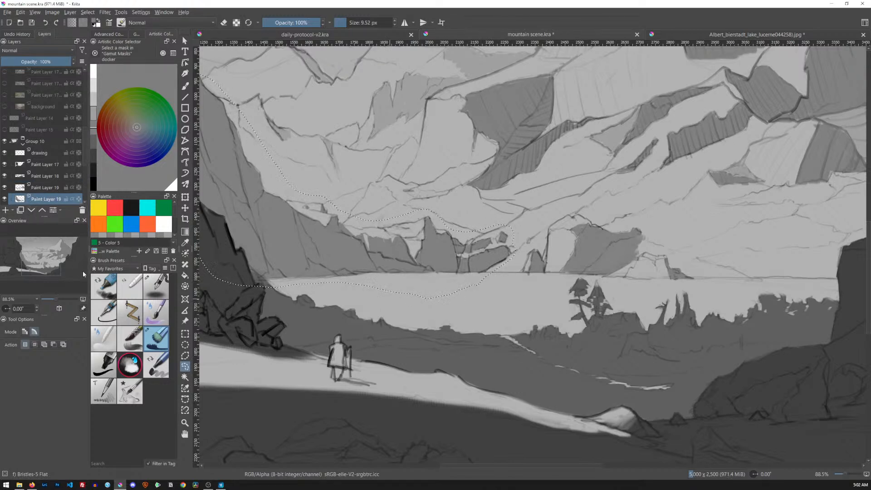
- Mirror the copied slope layer vertically and move it onto the lake as a reflection beneath the shoreline
key(ctrl+shift+a)
click(74, 14)
mouse_move(128, 100)
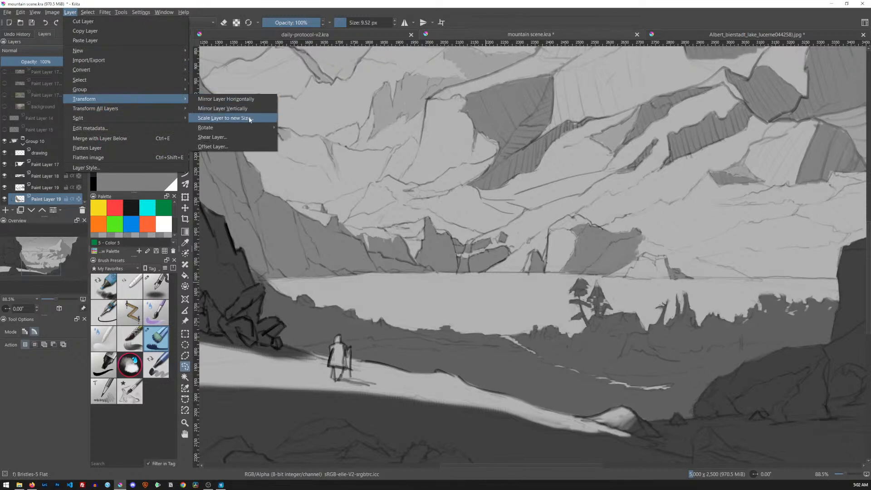
click(248, 110)
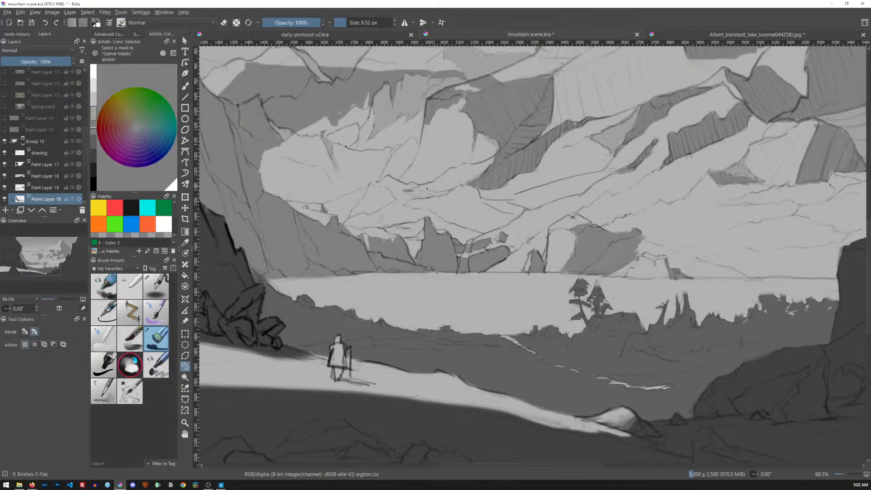
key(t)
drag(354, 87, 389, 306)
mouse_move(513, 298)
mouse_down()
mouse_move(503, 285)
mouse_move(492, 292)
mouse_move(500, 295)
mouse_up()
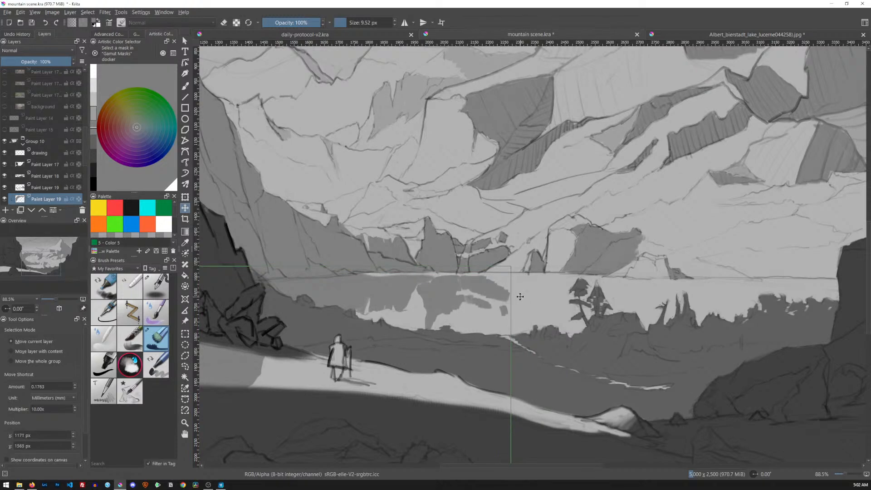
- Squash the left shoreline reflection vertically and nudge it to meet the waterline
scroll(605, 257, down, 3)
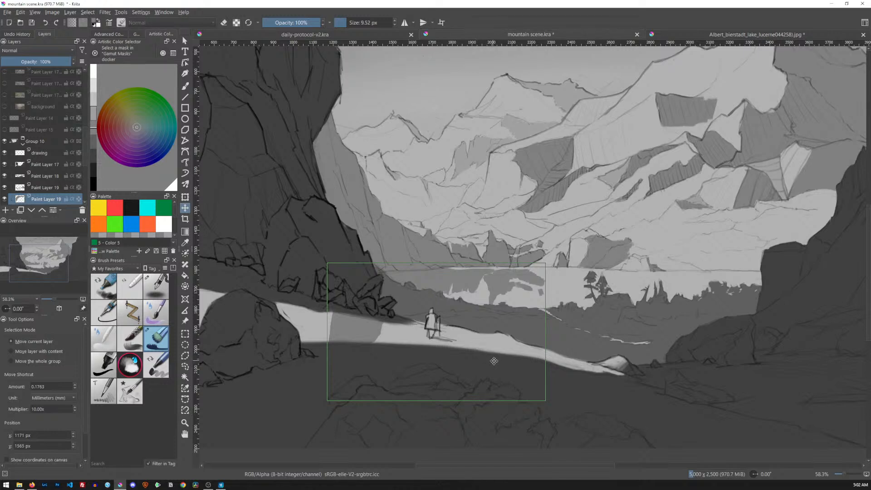
key(ctrl+t)
drag(438, 401, 447, 355)
drag(496, 289, 496, 291)
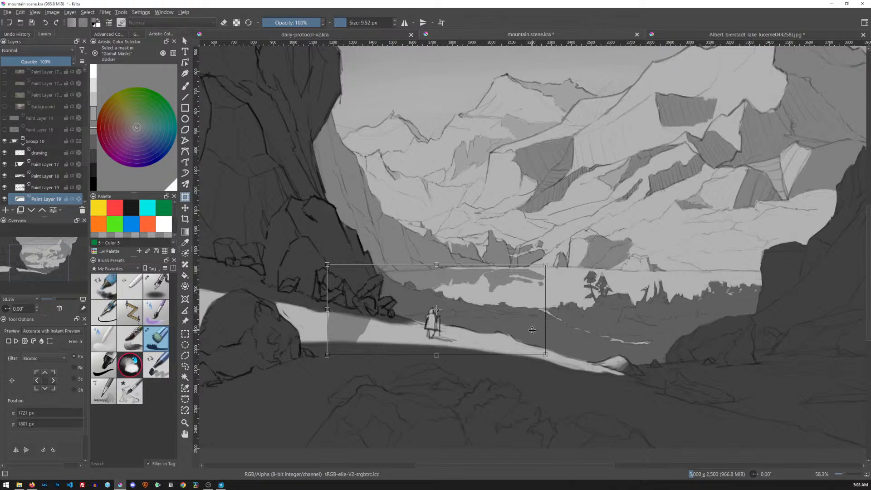
key(Escape)
- Lasso the reflection patch spilling onto the sunlit path beside the traveler and delete it
key(l)
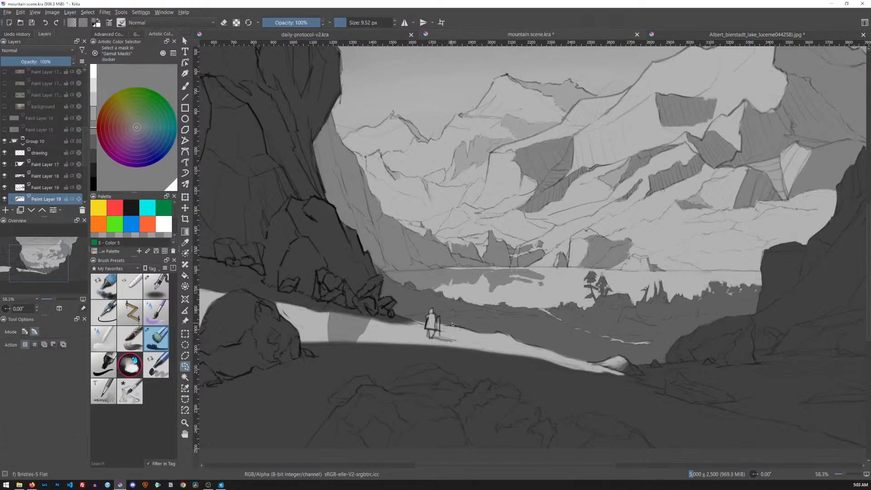
mouse_move(418, 295)
mouse_down()
mouse_move(327, 263)
mouse_move(291, 313)
mouse_move(408, 378)
mouse_move(494, 346)
mouse_up()
key(ctrl+t)
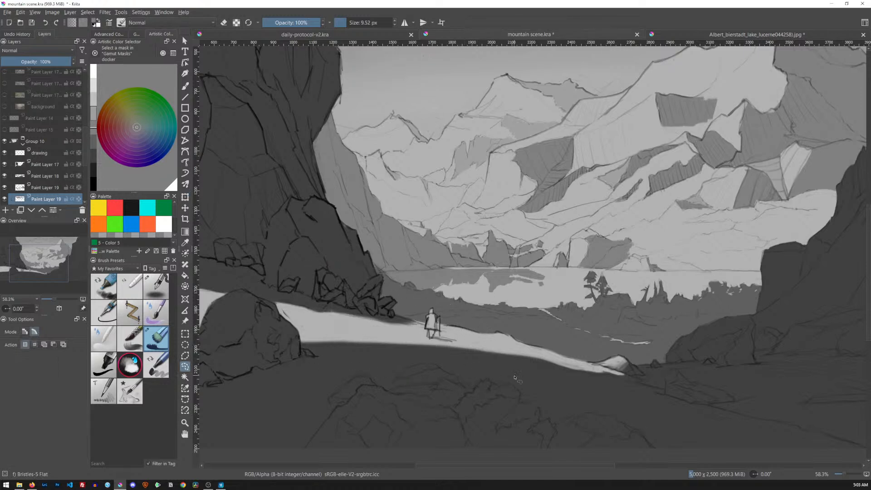
- Lasso the shoreline rocks behind the trees on Paint Layer 19, copy them to a new layer and lower it
click(50, 188)
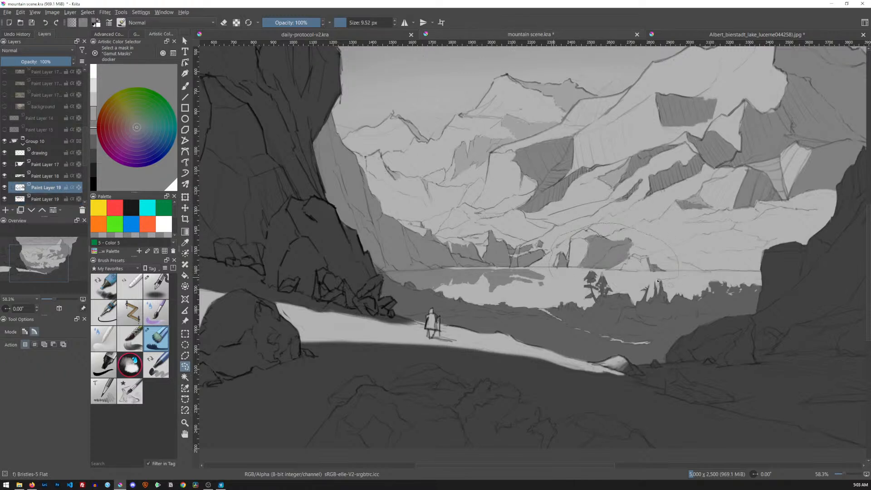
drag(581, 291, 552, 278)
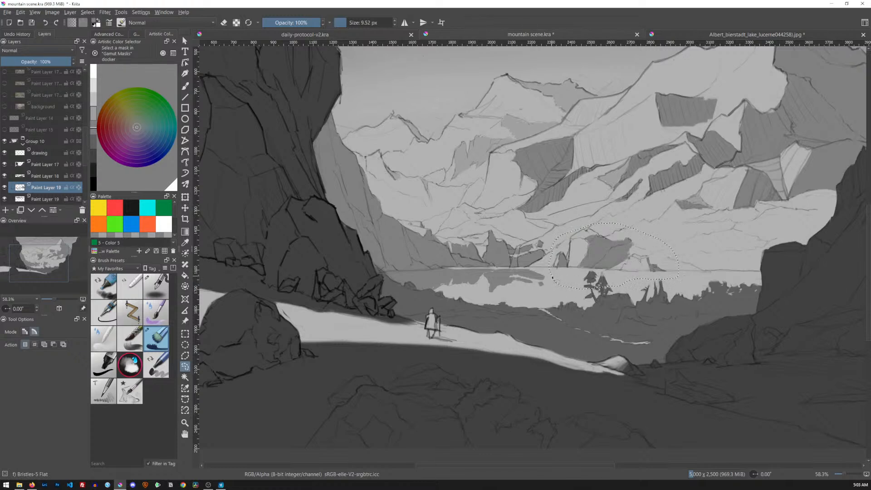
click(32, 211)
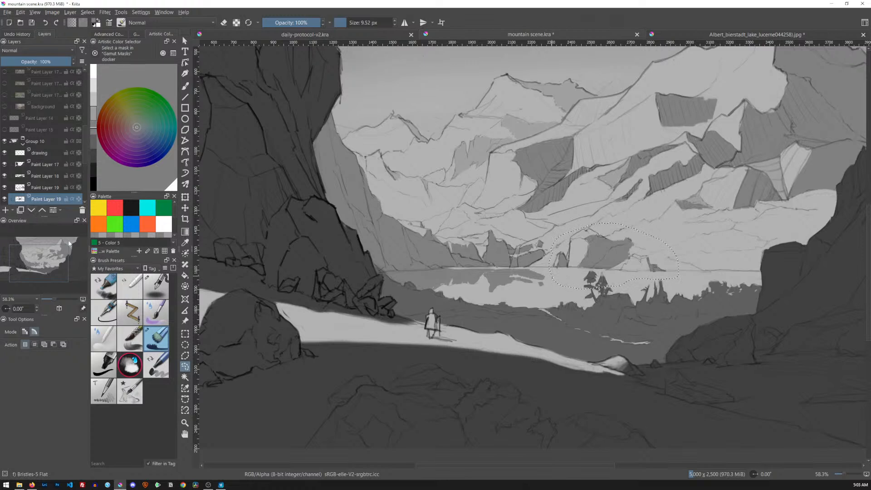
- Mirror the copied rock layer vertically and move it onto the lake below the rocks
key(ctrl+shift+a)
click(69, 12)
mouse_move(124, 98)
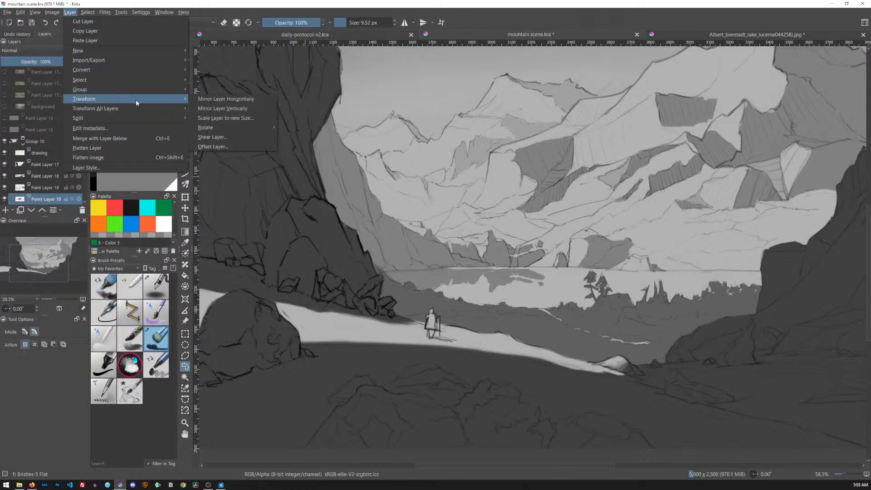
click(244, 108)
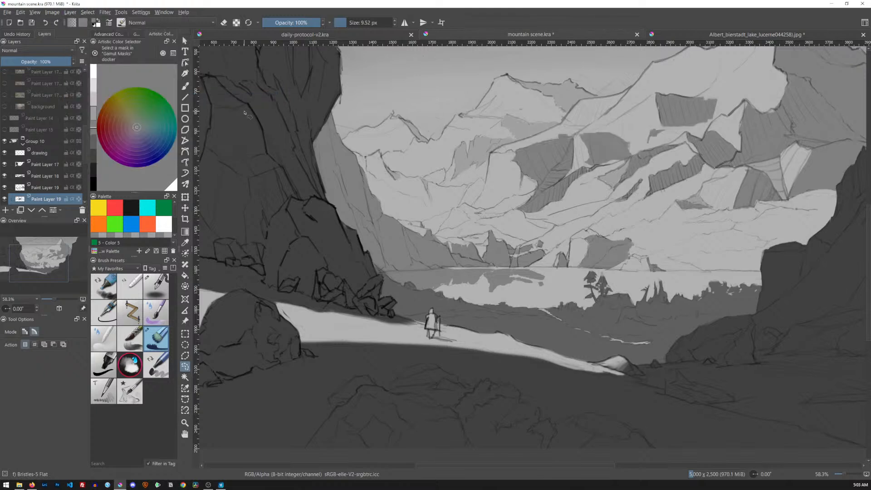
key(t)
drag(614, 162, 615, 298)
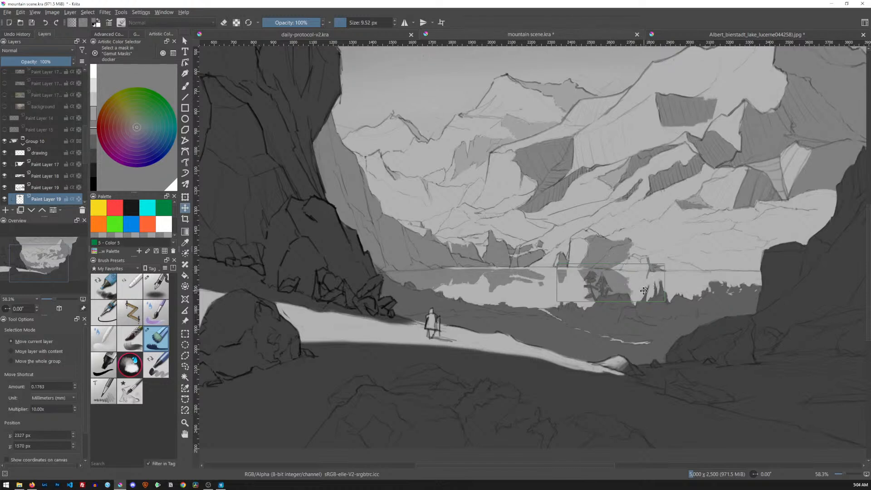
- Squash the rock reflection vertically and nudge it slightly down and left to sit at the waterline
key(ctrl+t)
drag(613, 299, 612, 289)
key(Return)
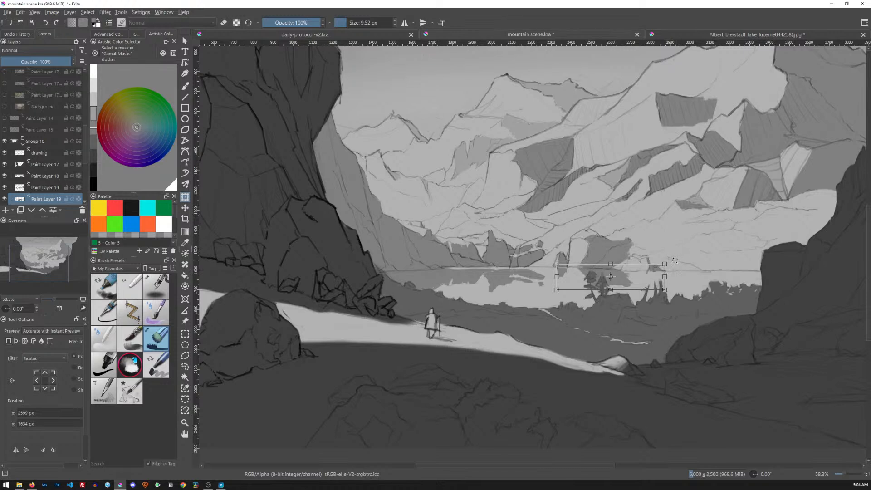
key(Return)
drag(633, 278, 633, 280)
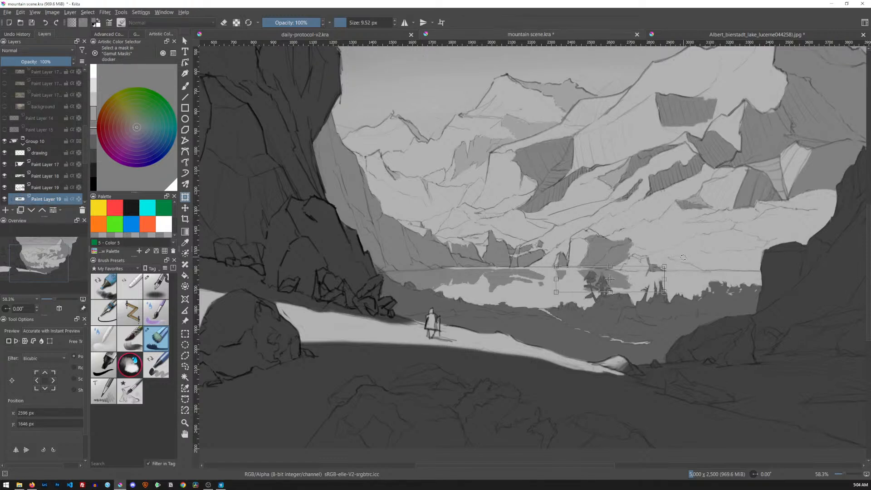
key(Return)
- Lasso the small pointed rock's reflection and the large rock's reflection separately and align each beneath its rock
key(l)
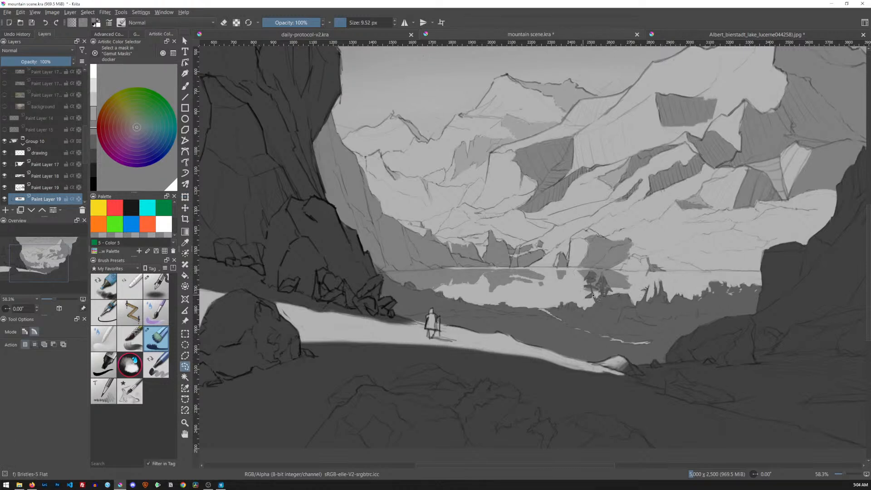
key(t)
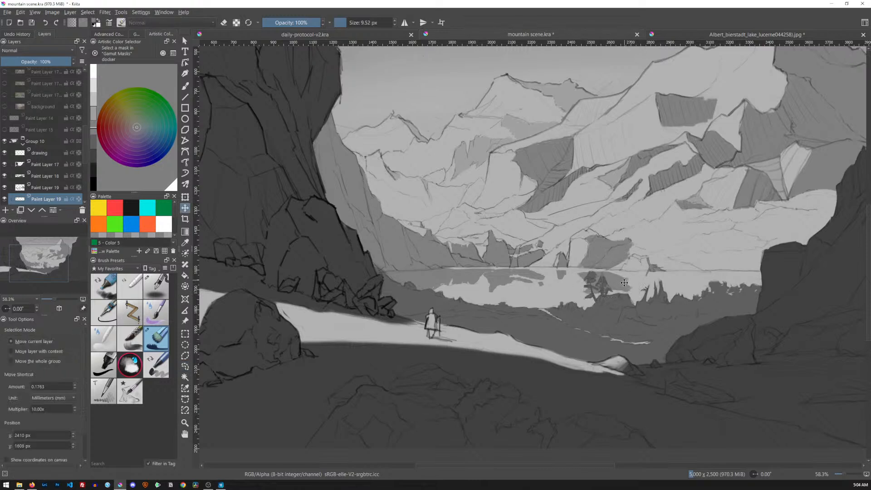
key(Return)
key(ctrl+t)
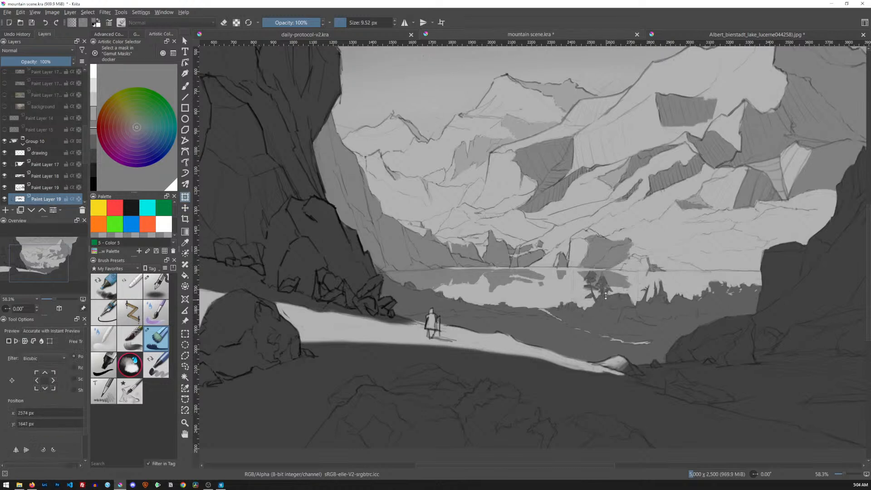
drag(616, 280, 617, 280)
drag(572, 263, 574, 265)
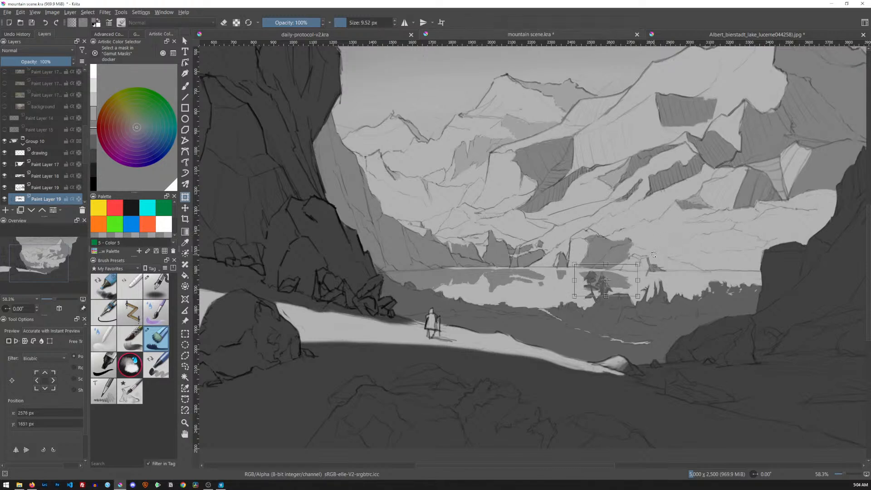
key(Return)
- Lasso the small reflection near the dead tree stumps and shift it under its matching rock
key(l)
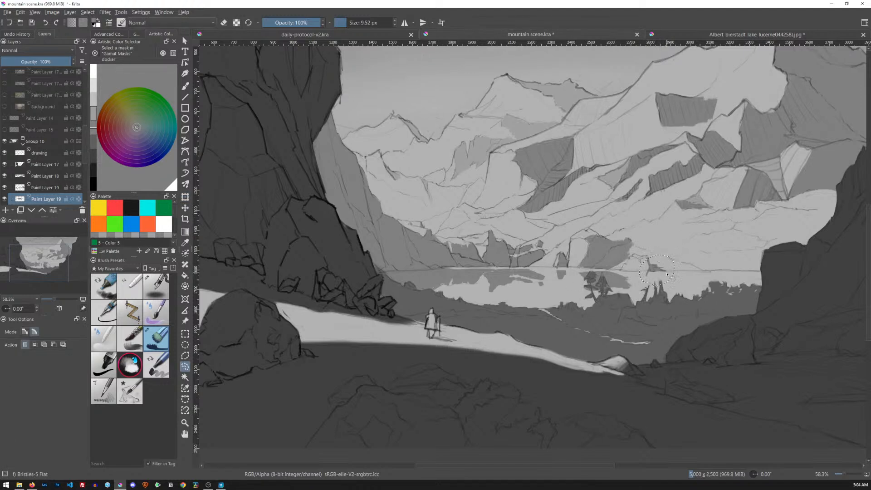
key(ctrl+t)
mouse_move(660, 272)
mouse_down()
mouse_move(658, 290)
mouse_move(664, 275)
mouse_up()
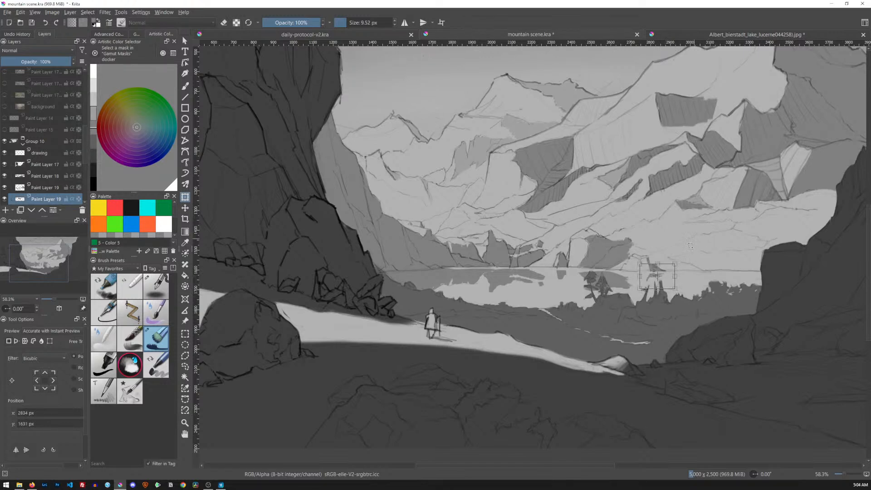
key(Return)
- Toggle the reflection layer's visibility to check it and merge the two reflection layers into one
scroll(78, 174, down, 3)
click(5, 175)
click(5, 175)
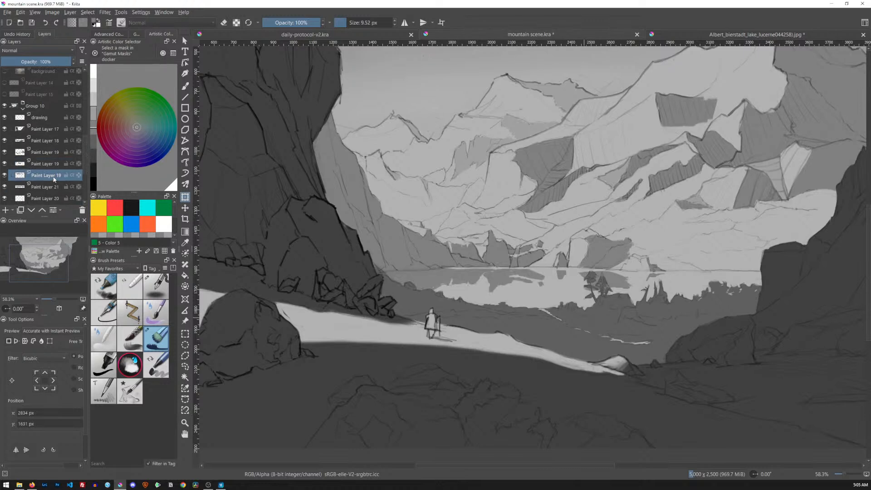
key(ctrl+e)
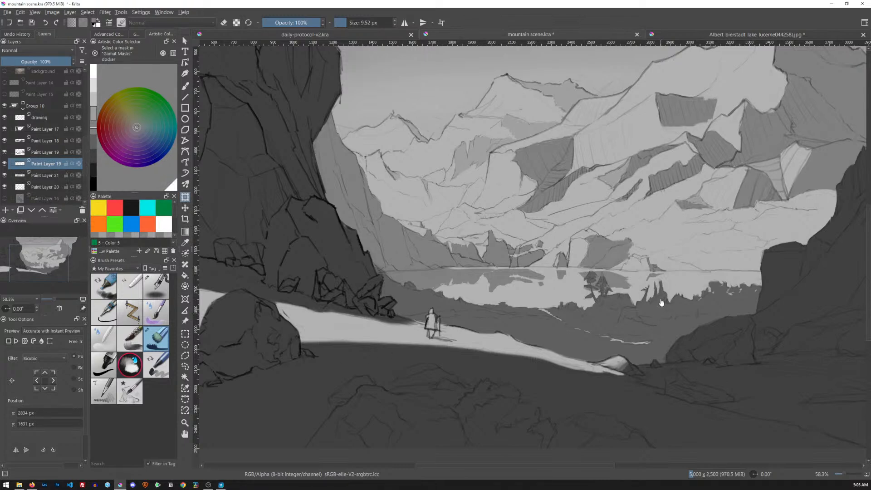
- Sample the reflection gray and fill in the tops and edges of the rock reflections along the waterline
drag(596, 299, 626, 260)
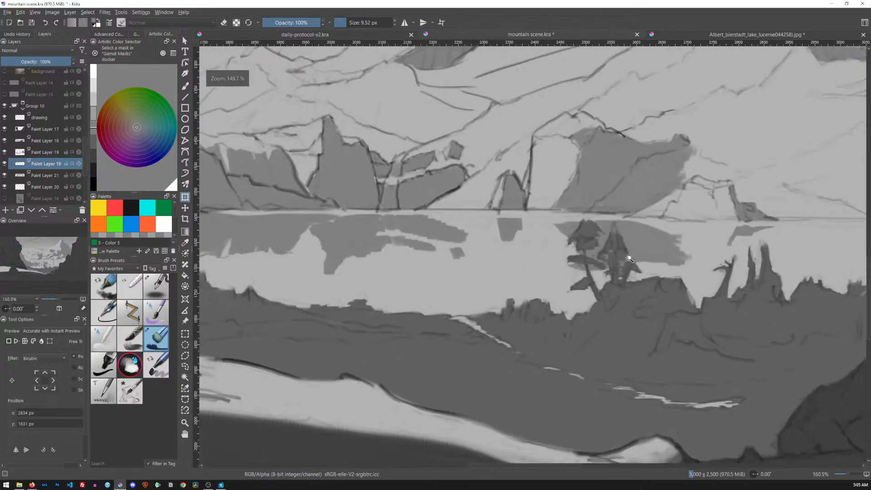
drag(671, 233, 631, 227)
key(b)
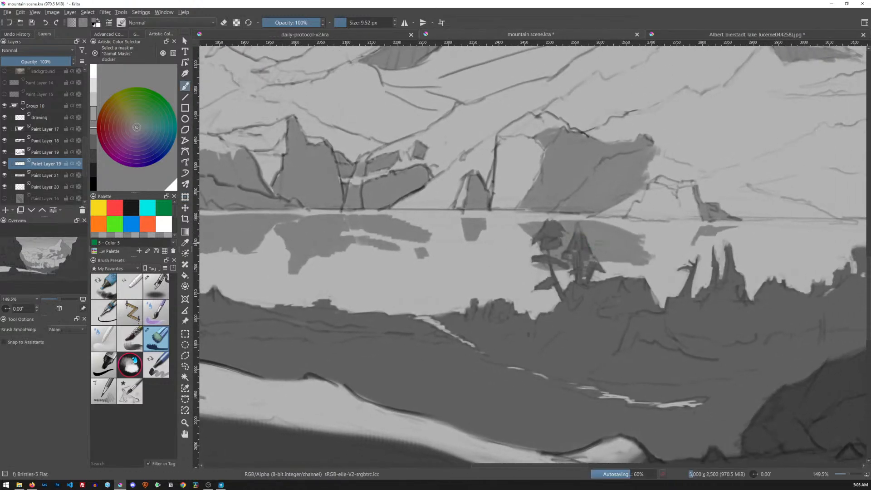
ctrl+click(606, 236)
mouse_move(532, 221)
mouse_down()
mouse_move(520, 221)
mouse_move(571, 219)
mouse_up()
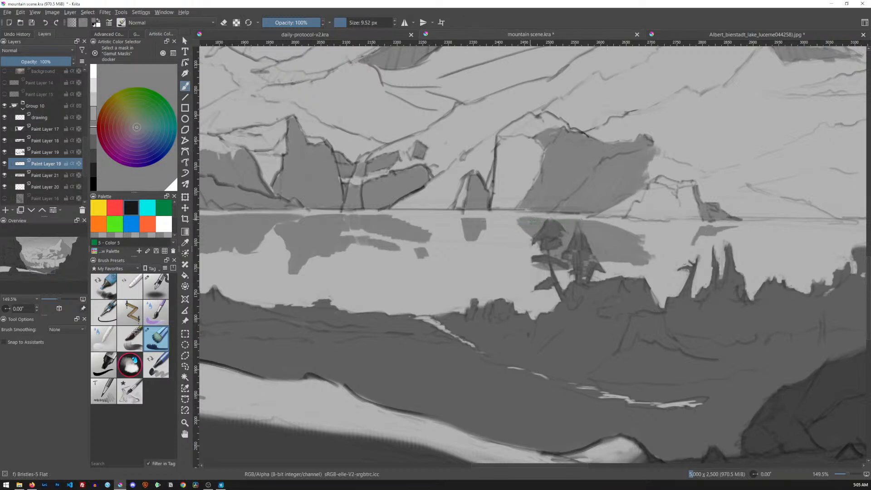
drag(462, 217, 484, 218)
mouse_move(716, 228)
mouse_down()
mouse_move(732, 226)
mouse_move(703, 227)
mouse_move(734, 226)
mouse_move(695, 240)
mouse_up()
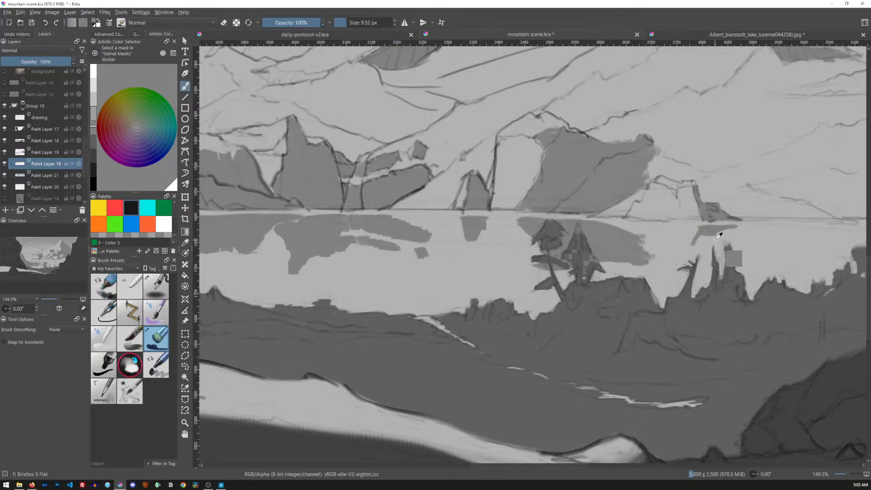
- Reduce the brush to 6.80 px and clean up the left shoreline reflections along the waterline with brush and eraser
shift+drag(702, 238, 701, 239)
drag(499, 252, 705, 241)
drag(465, 240, 618, 273)
key(e)
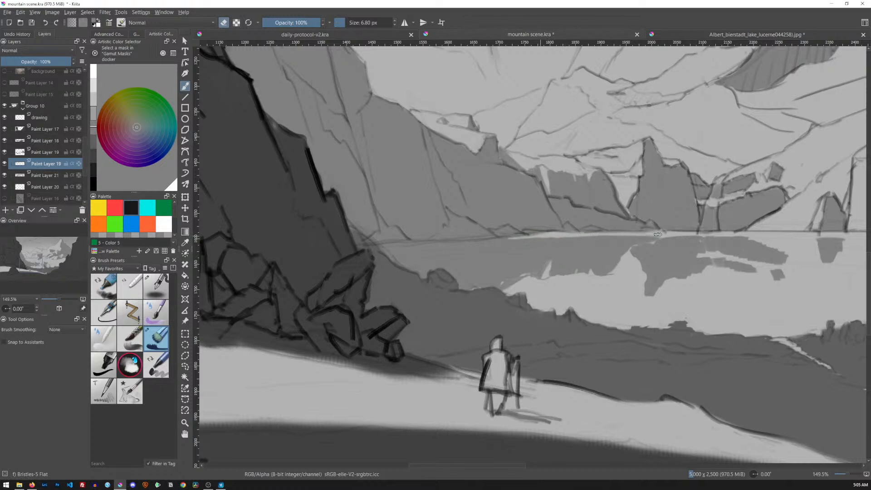
key(e)
drag(660, 236, 740, 236)
key(e)
key(e)
mouse_move(624, 286)
mouse_down()
mouse_move(603, 290)
mouse_move(588, 276)
mouse_move(429, 300)
mouse_move(435, 310)
mouse_up()
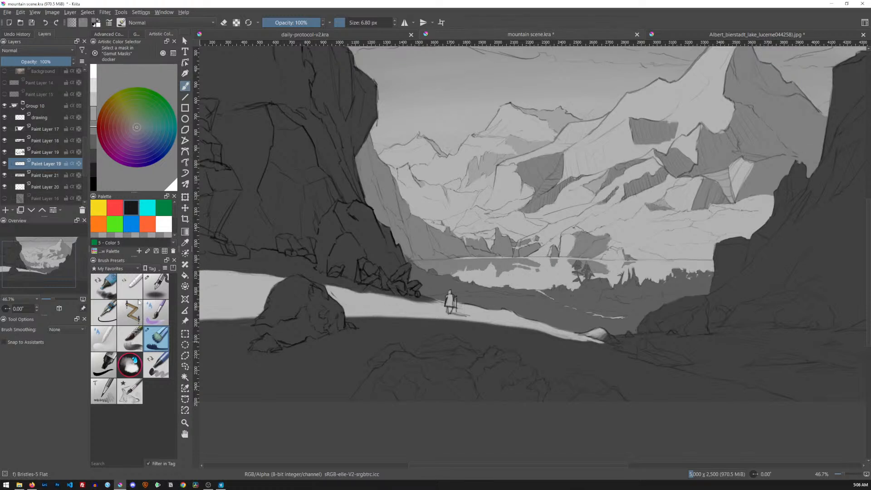
- Try the deevad C3d Full blending soft brush preset and switch to the Textured Smudge preset
click(107, 344)
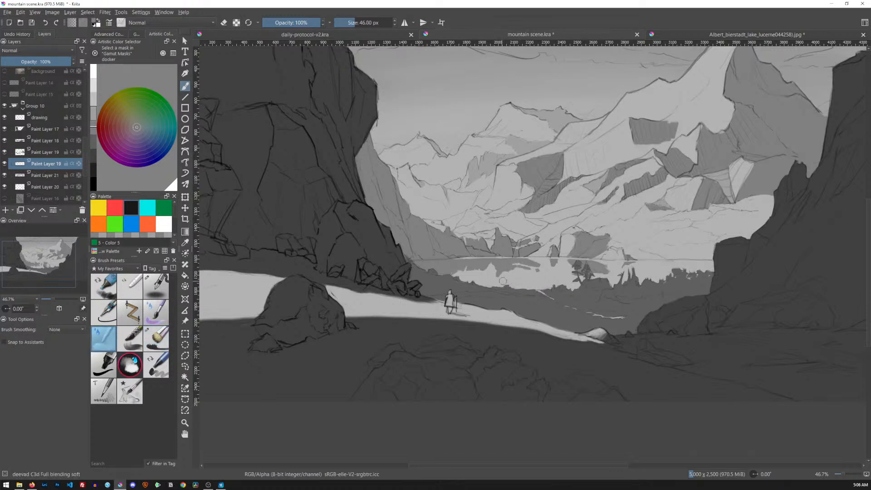
drag(542, 278, 629, 259)
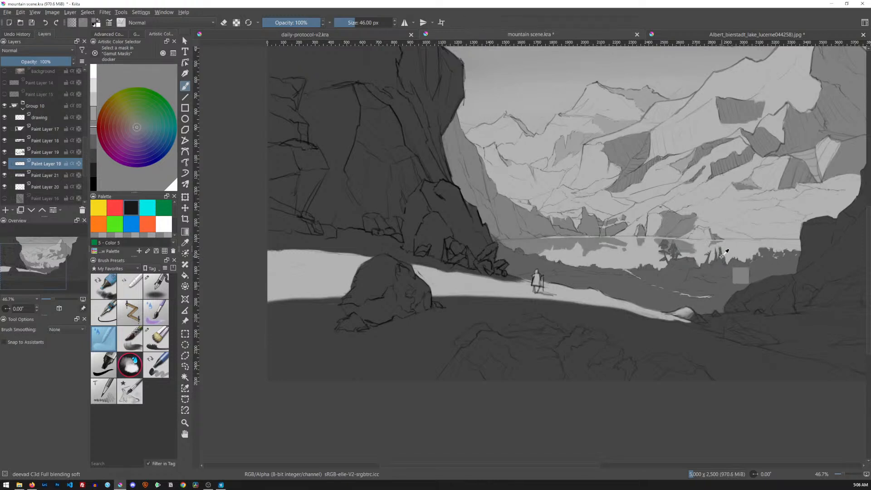
click(139, 286)
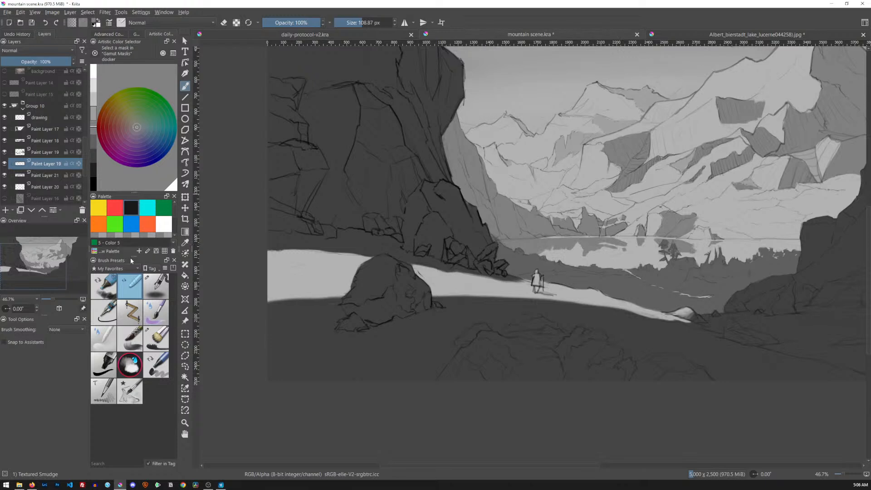
- Show all brush presets instead of only the favorites and filter them by the text "que"
click(118, 269)
click(120, 118)
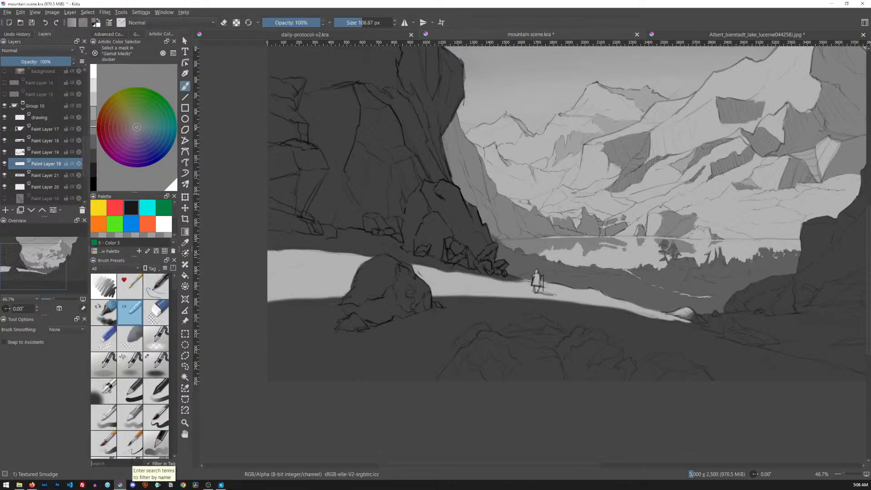
click(131, 463)
text(queat)
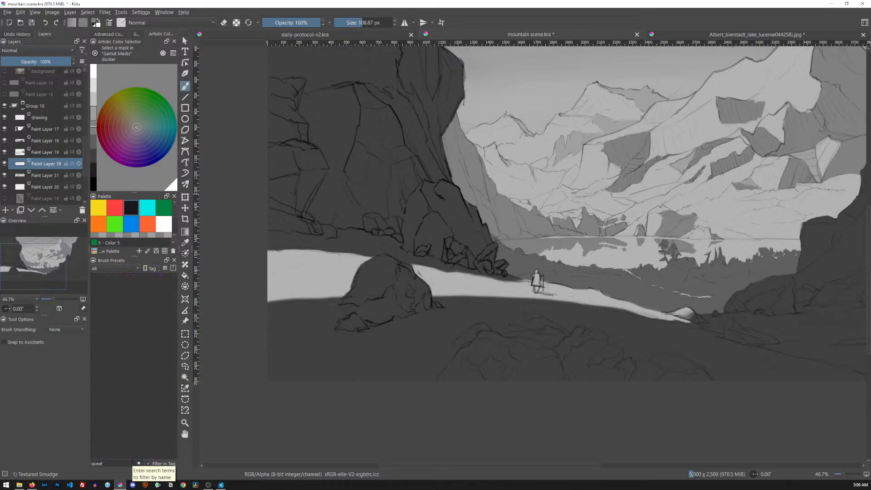
key(BackSpace)
key(BackSpace)
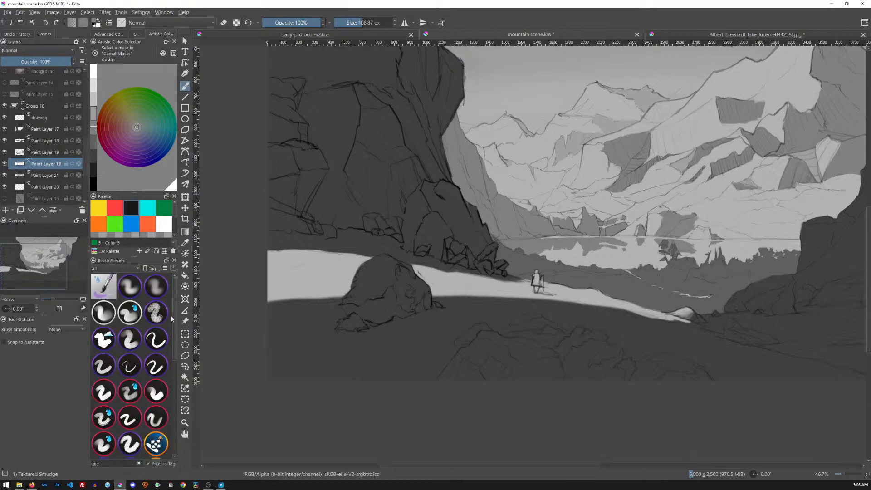
scroll(173, 318, down, 2)
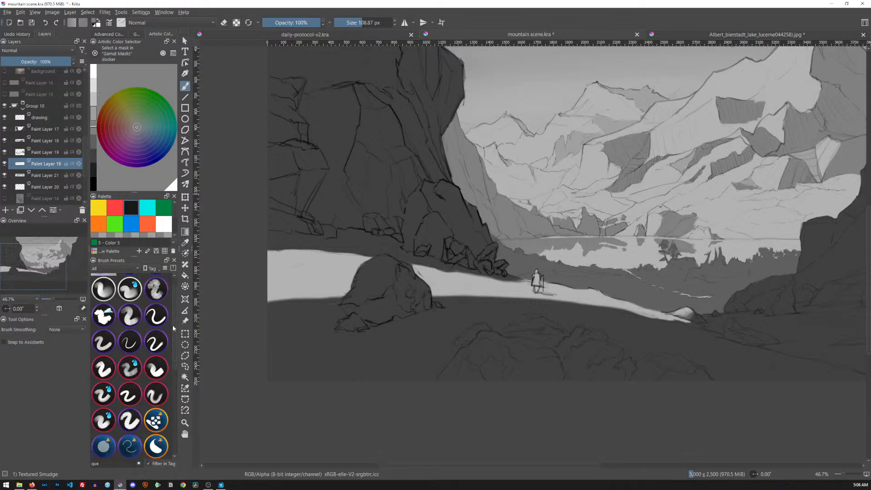
- Try the GDquest Blend Smoky, Ink speed, Paint Shade Directional and Paint Soft brush presets on the lake area
click(130, 290)
mouse_move(576, 271)
mouse_down()
mouse_move(558, 251)
mouse_move(637, 249)
mouse_move(603, 242)
mouse_move(595, 279)
mouse_up()
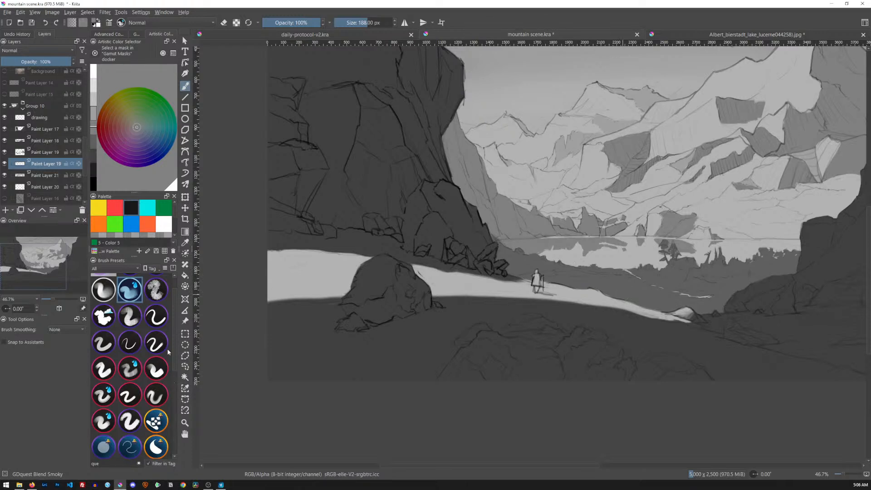
scroll(174, 347, down, 3)
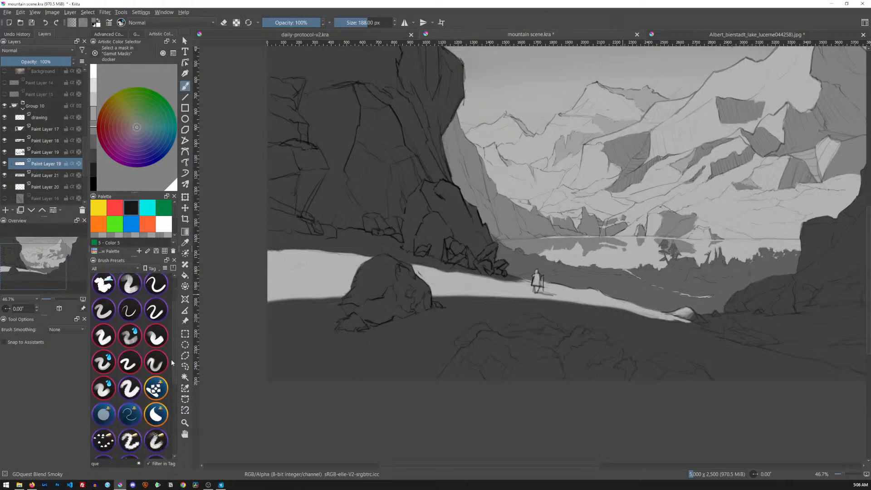
scroll(171, 363, up, 3)
click(156, 340)
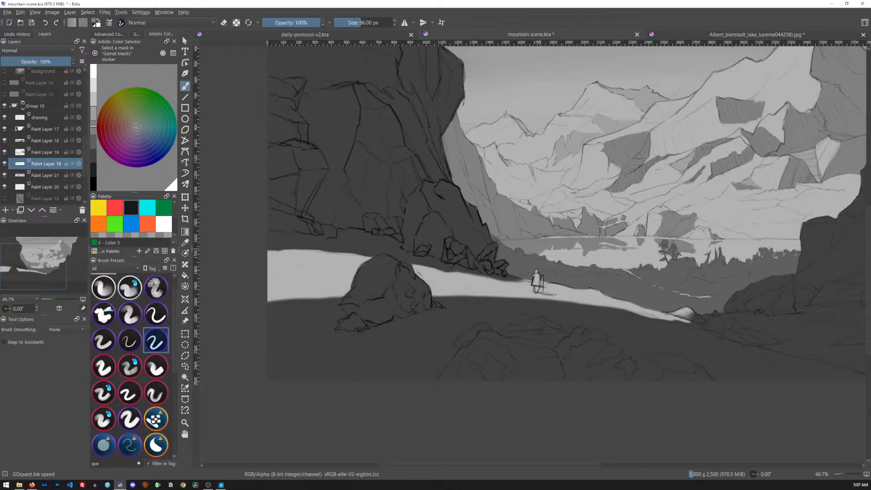
ctrl+click(597, 269)
click(163, 391)
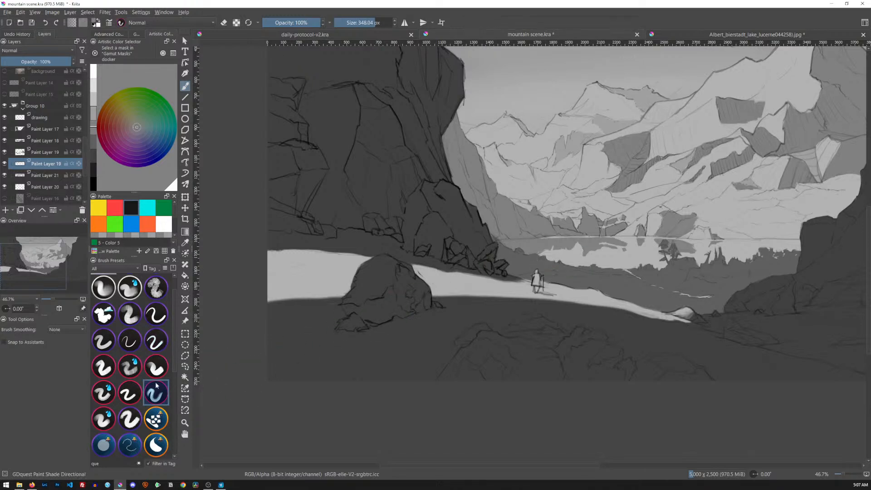
click(103, 419)
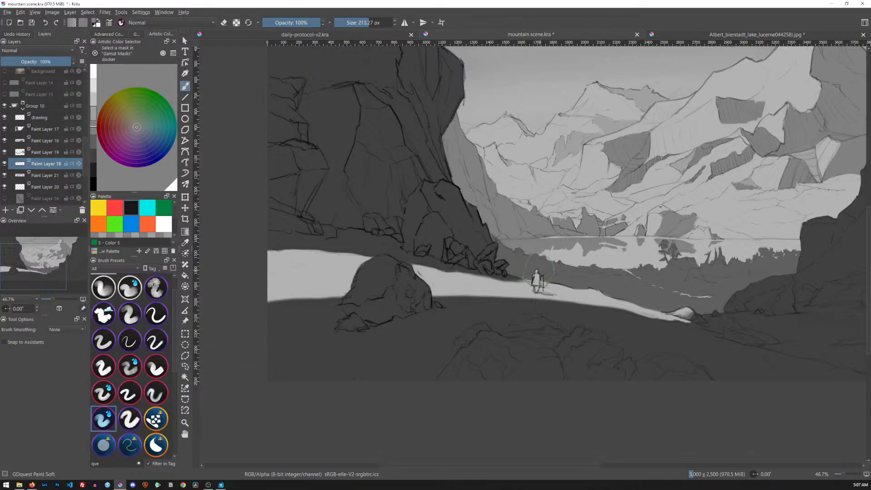
shift+drag(631, 257, 561, 257)
- Smear the rock reflections on the lake with the GDquest Smear Impasto preset at 76.41 px and undo the excess strokes
drag(176, 339, 172, 397)
click(160, 392)
mouse_move(603, 257)
shift+mouse_down()
mouse_move(574, 251)
mouse_move(694, 251)
shift+mouse_up()
drag(540, 248, 662, 247)
mouse_move(572, 244)
mouse_down()
mouse_move(703, 244)
mouse_move(617, 240)
mouse_up()
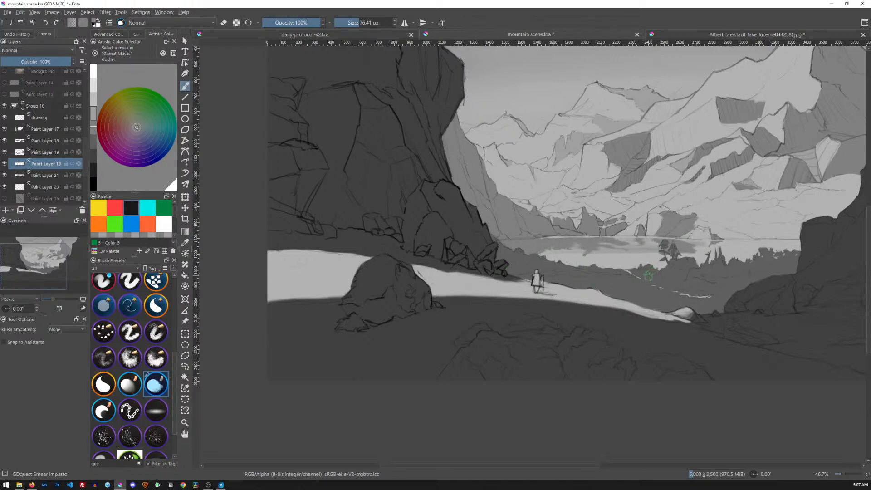
key(ctrl+z)
key(ctrl+z)
key(ctrl+z)
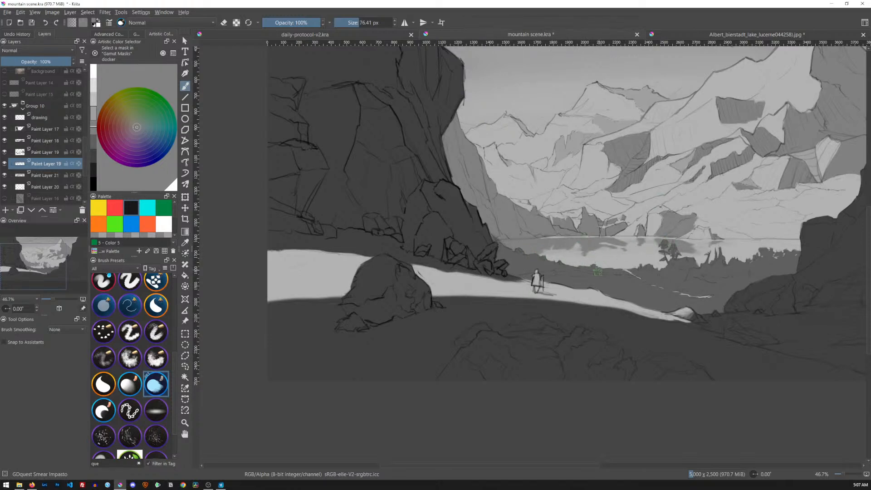
- Return the brush presets to the My Favorites tag and pick the Bristles-5 Flat preset
mouse_move(691, 179)
mouse_down()
mouse_move(610, 201)
mouse_move(571, 225)
mouse_up()
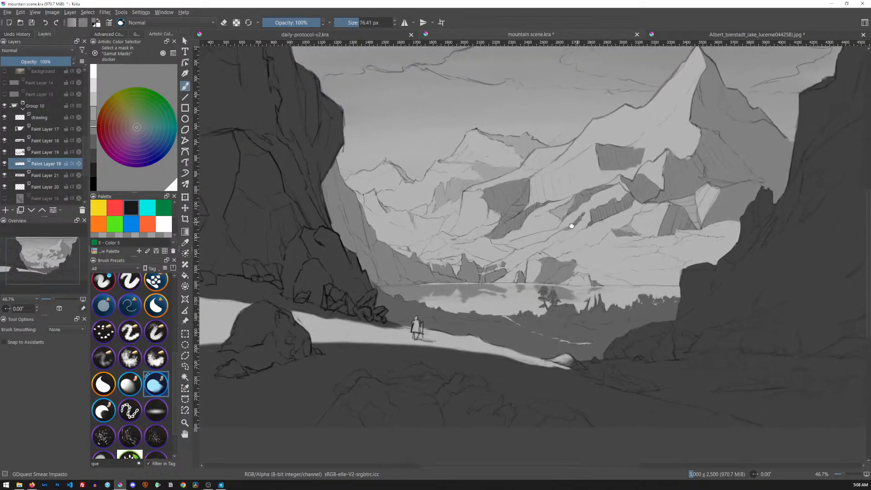
click(137, 268)
click(110, 421)
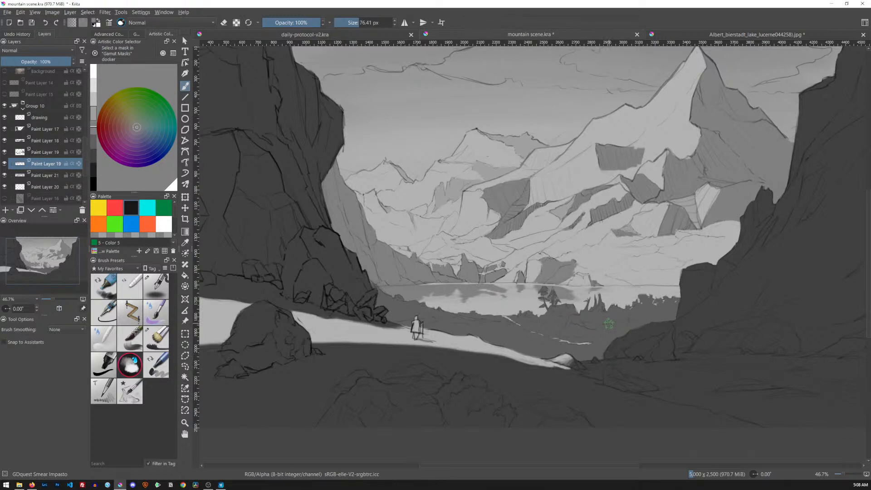
drag(634, 234, 610, 260)
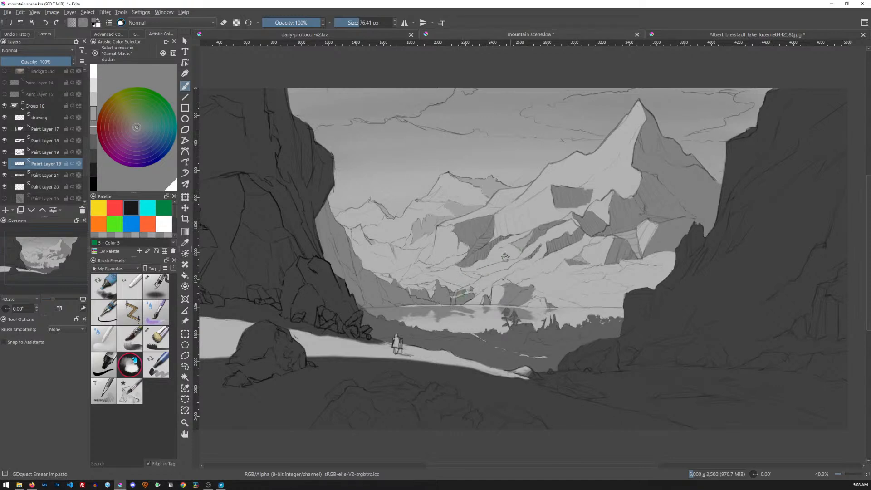
click(157, 340)
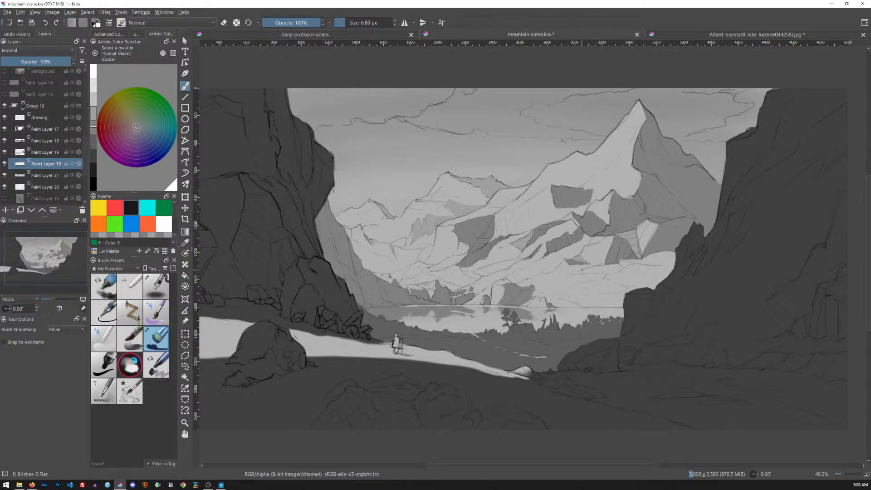
key(alt+Tab)
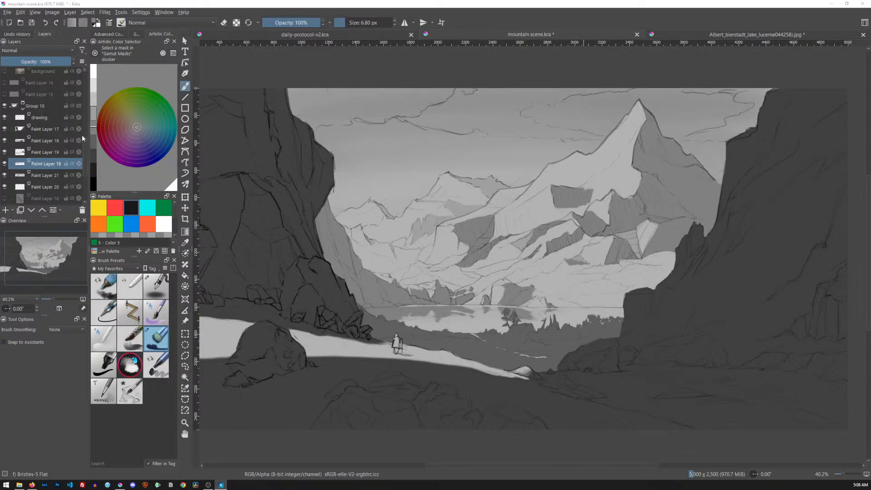
- Toggle the visibility of Paint Layer 21 off and on to check its sky shading
click(5, 176)
click(5, 175)
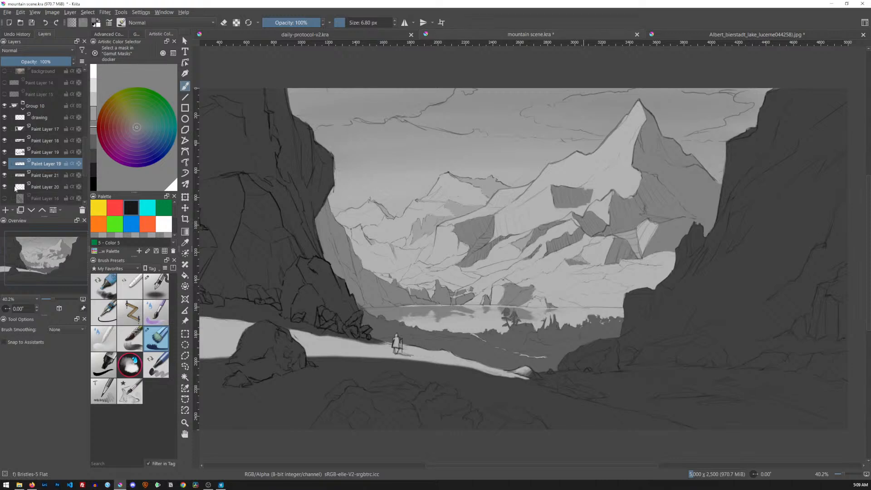
click(5, 176)
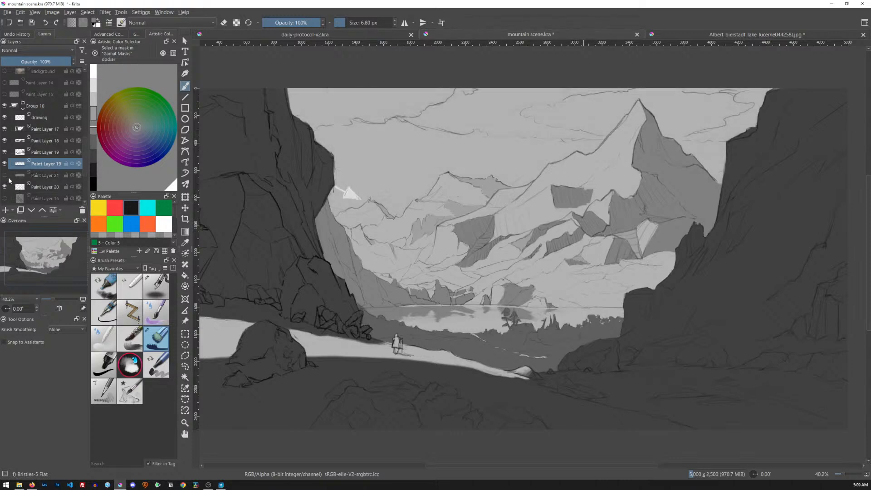
click(5, 176)
- Move Paint Layer 20 with the light-direction arrow to the top of Group 10, above the drawing layer
click(50, 188)
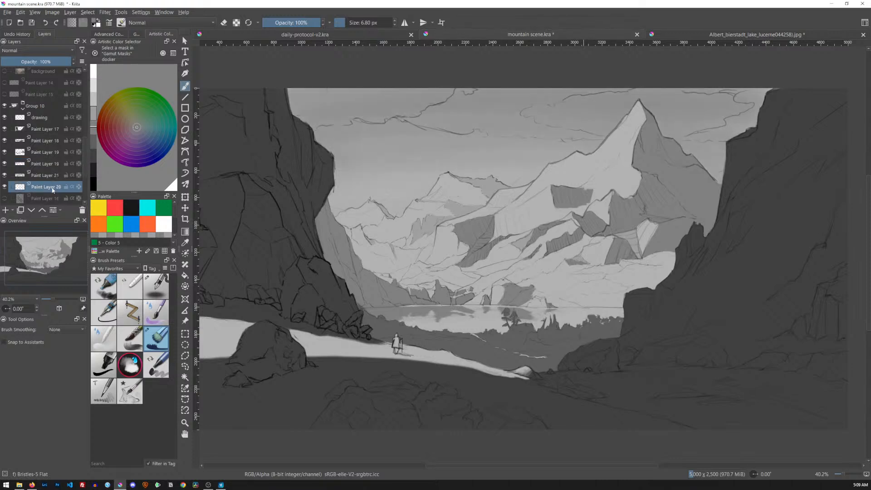
click(42, 211)
click(41, 211)
click(42, 211)
click(42, 212)
click(43, 211)
click(43, 212)
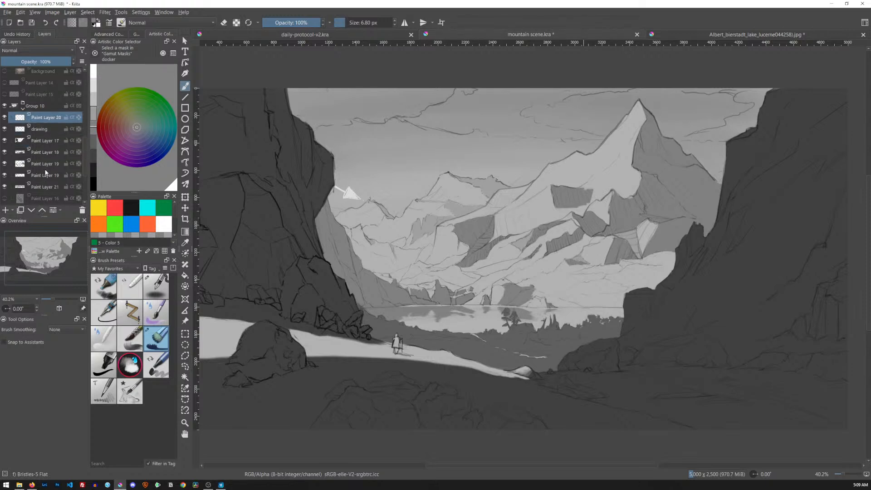
- Add a paint layer above Paint Layer 21 and start blocking in the upper-left cloud in mid gray with a 40.71 px brush
click(55, 187)
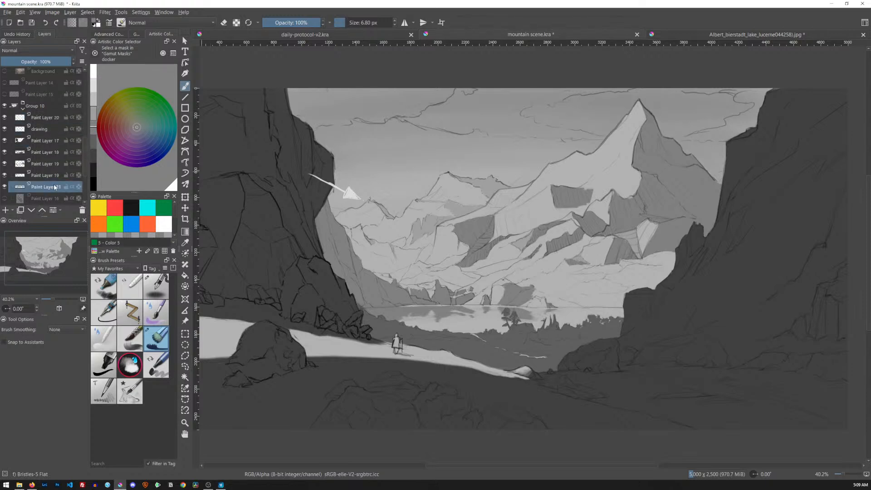
key(Insert)
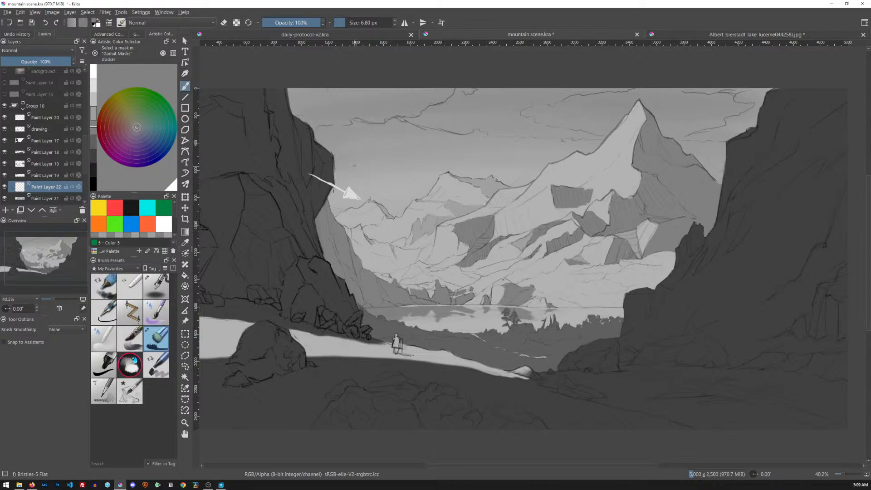
ctrl+click(467, 106)
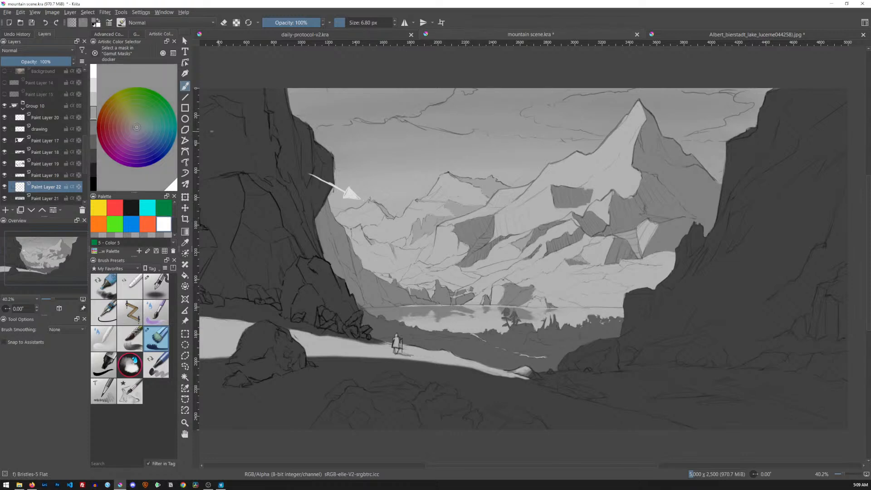
click(94, 112)
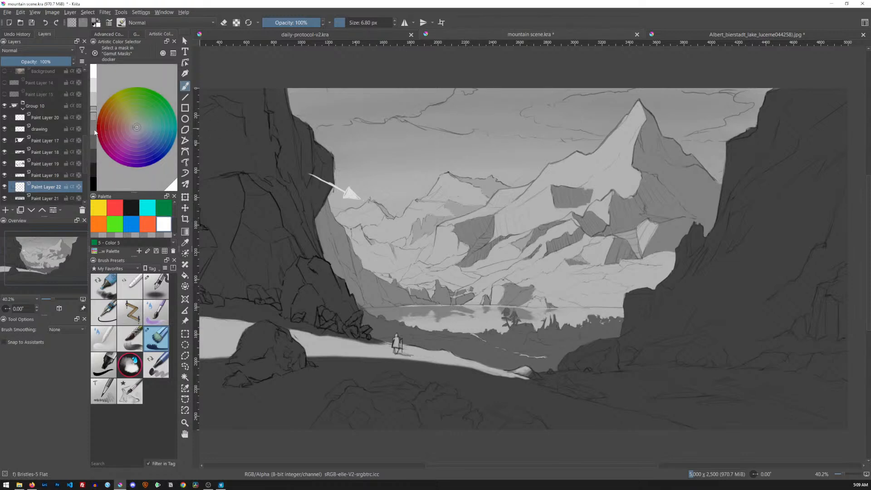
click(93, 128)
shift+drag(429, 144, 445, 146)
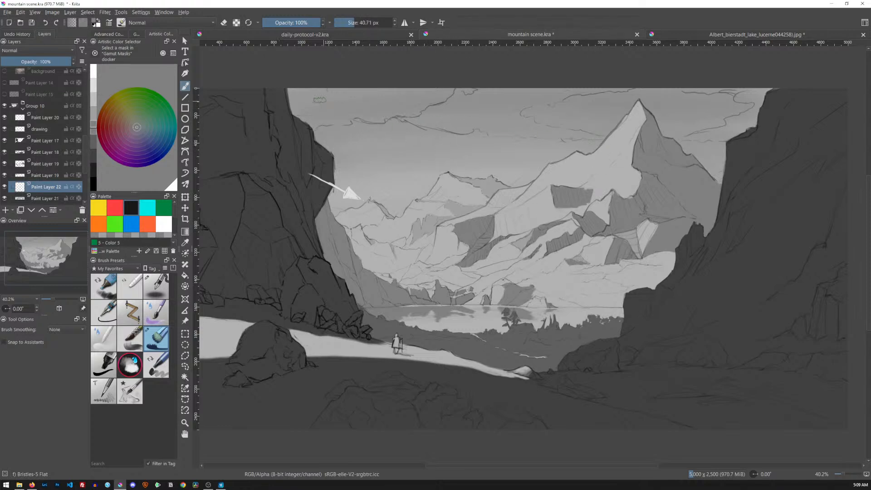
mouse_move(294, 93)
mouse_down()
mouse_move(297, 120)
mouse_move(305, 88)
mouse_move(323, 122)
mouse_move(333, 87)
mouse_move(349, 120)
mouse_move(358, 104)
mouse_move(362, 119)
mouse_move(374, 91)
mouse_move(389, 119)
mouse_move(394, 85)
mouse_move(415, 113)
mouse_move(416, 96)
mouse_move(431, 105)
mouse_move(374, 105)
mouse_up()
- Try extending the cloud with the GDquest Watercolor Sponge preset and undo the stroke
click(130, 365)
mouse_move(459, 102)
mouse_down()
mouse_move(415, 111)
mouse_move(417, 94)
mouse_move(454, 88)
mouse_move(463, 95)
mouse_move(462, 117)
mouse_move(491, 115)
mouse_move(521, 97)
mouse_up()
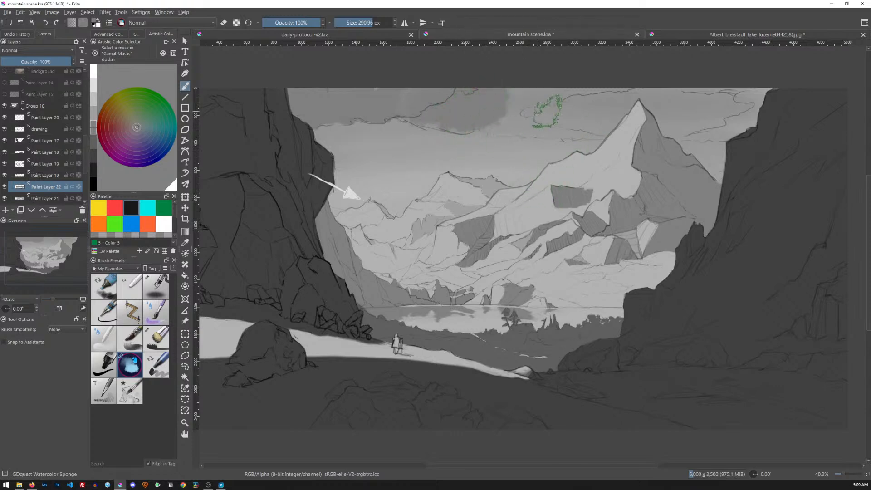
key(ctrl+z)
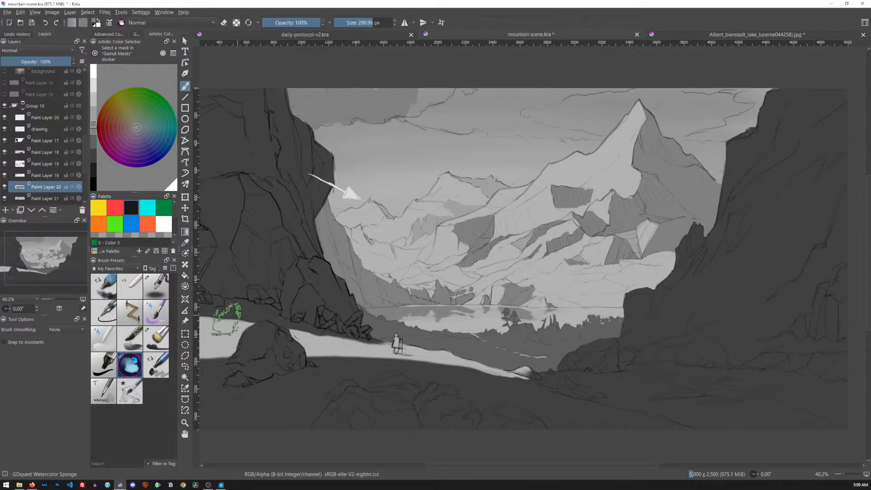
- Fill in the remaining gray clouds across the sky and behind the main peak to the right cliff with Bristles-5 Flat
click(156, 338)
mouse_move(417, 93)
mouse_down()
mouse_move(410, 115)
mouse_move(423, 123)
mouse_move(446, 106)
mouse_move(467, 116)
mouse_move(635, 83)
mouse_move(521, 112)
mouse_move(560, 135)
mouse_move(617, 137)
mouse_move(600, 148)
mouse_move(473, 125)
mouse_move(492, 91)
mouse_move(549, 91)
mouse_up()
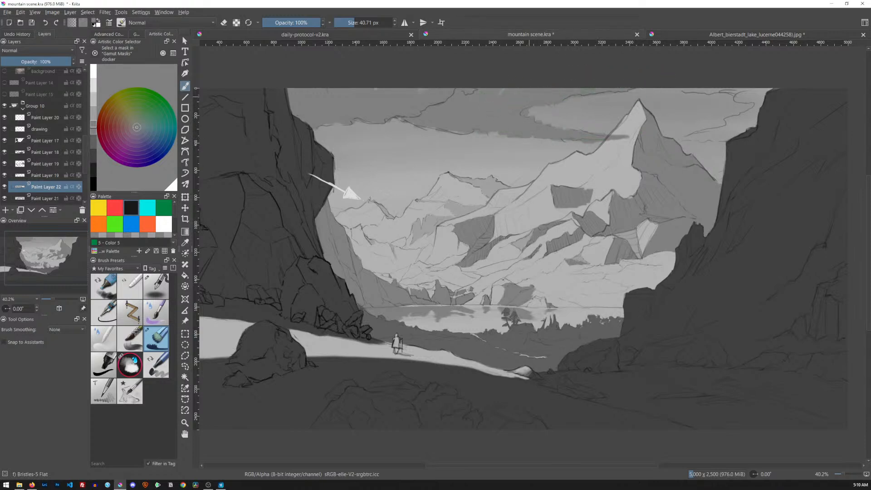
drag(677, 138, 722, 128)
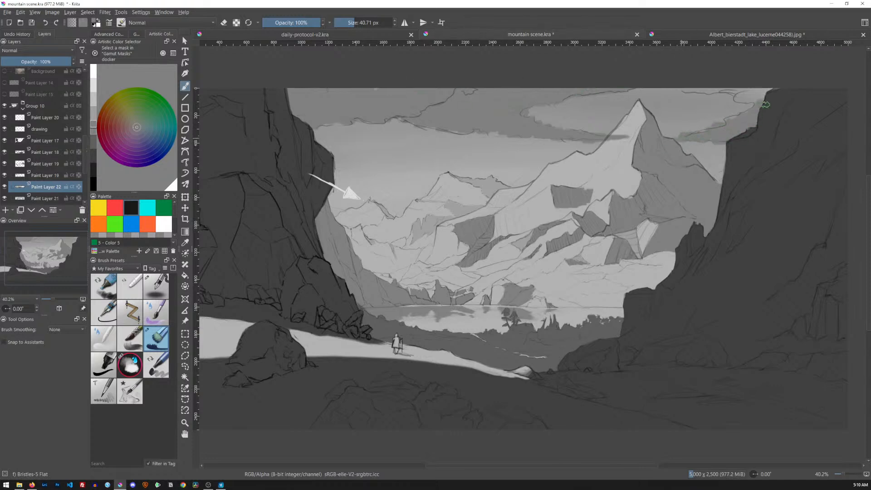
mouse_move(720, 87)
mouse_down()
mouse_move(754, 97)
mouse_move(748, 105)
mouse_up()
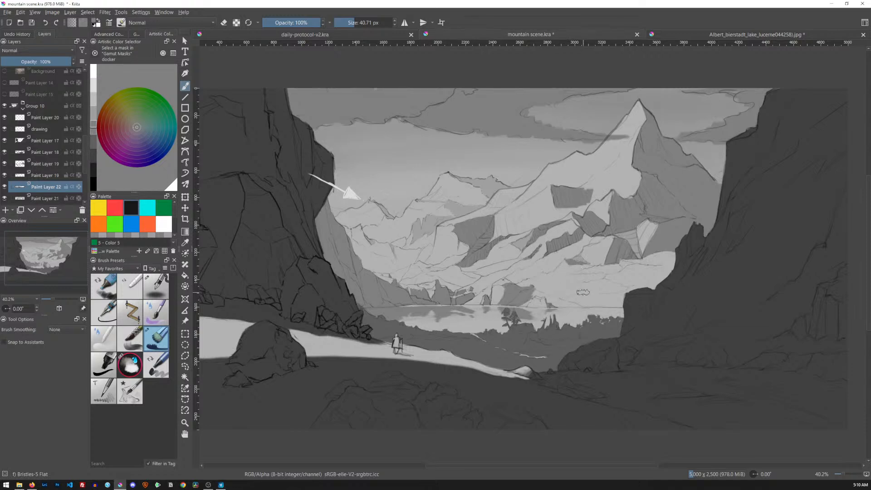
- Erase the cloud paint overlapping the main peak and refine the cloud edges with brush and eraser, reducing the size to 28.93 px
ctrl+click(557, 278)
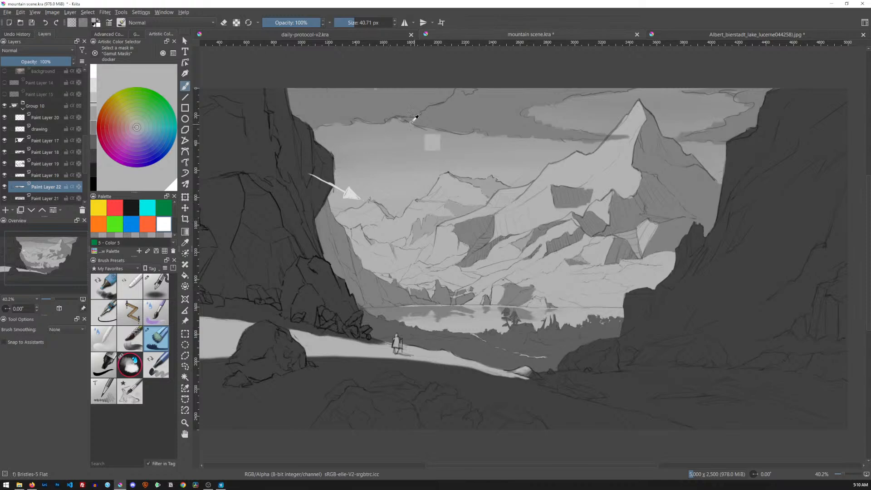
key(d)
key(e)
drag(613, 140, 620, 141)
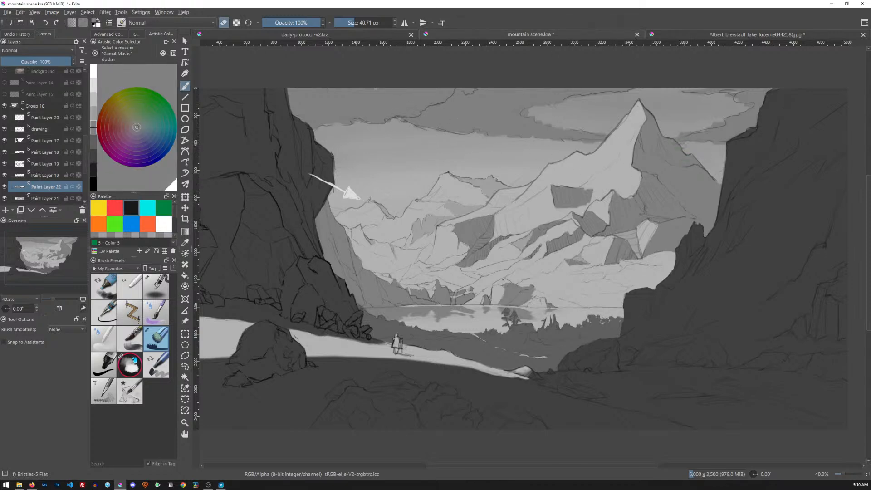
key(e)
key(e)
drag(702, 126, 725, 109)
key(e)
key(e)
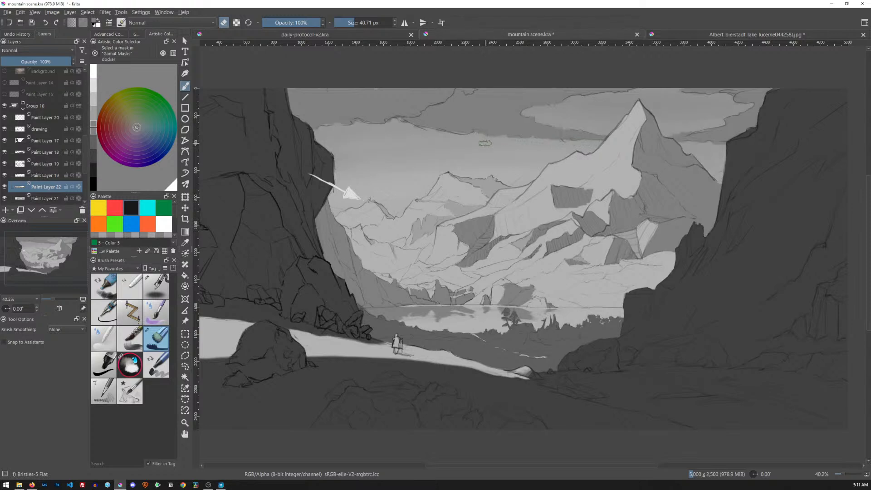
key(bracketleft)
- Sample a halftone gray and paint curved bands across the snowfield below the main peak, on the paint layer directly below Paint Layer 18
drag(631, 233, 644, 251)
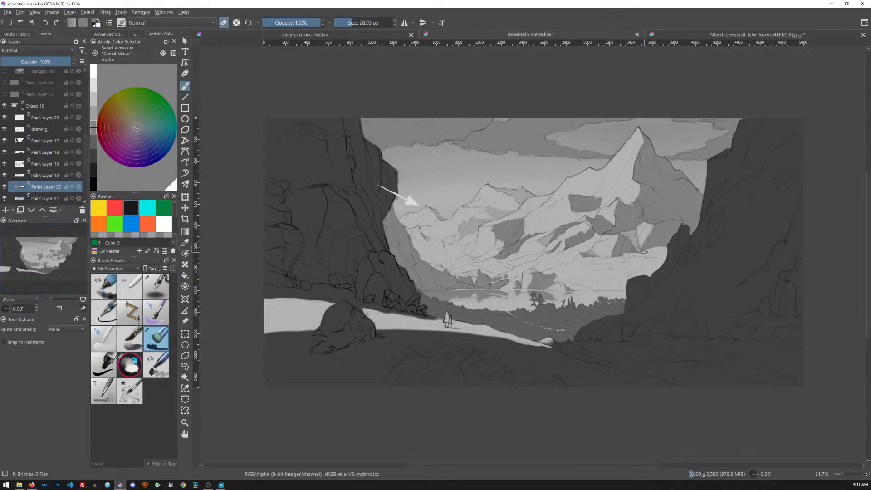
click(57, 164)
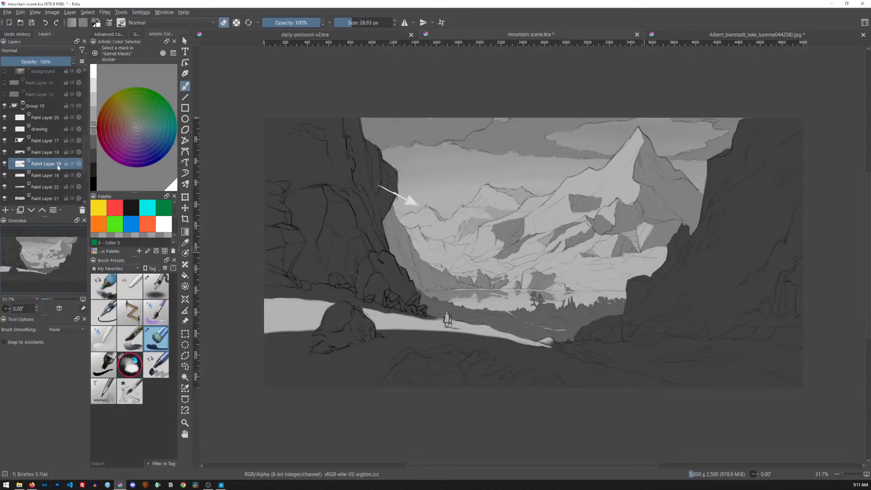
ctrl+click(474, 226)
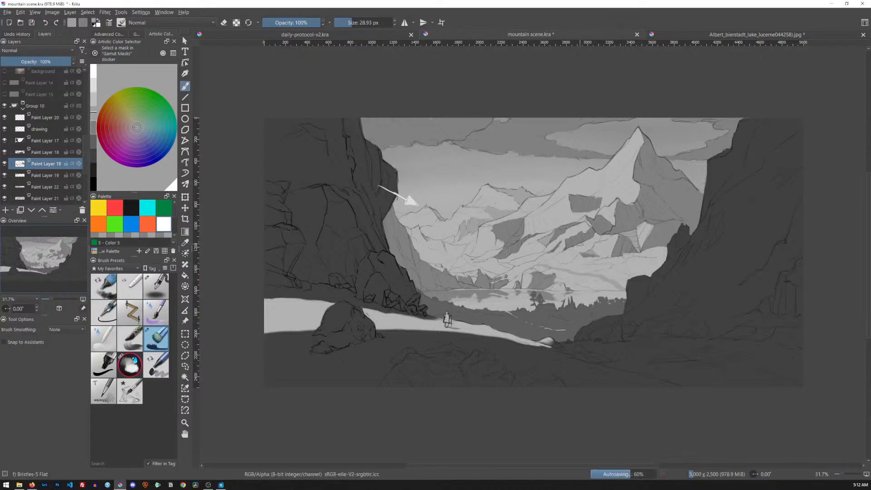
mouse_move(587, 281)
mouse_down()
mouse_move(655, 229)
mouse_move(577, 235)
mouse_up()
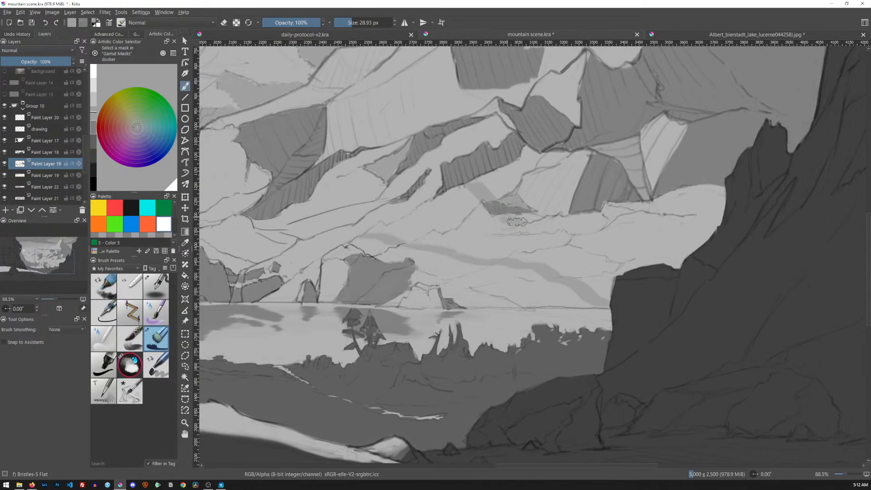
mouse_move(527, 222)
mouse_down()
mouse_move(667, 234)
mouse_move(696, 245)
mouse_up()
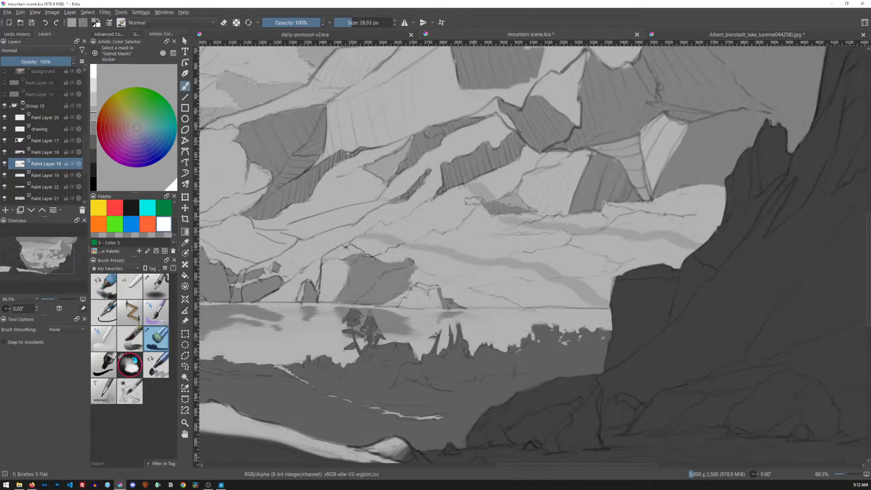
mouse_move(460, 215)
mouse_down()
mouse_move(664, 233)
mouse_move(591, 281)
mouse_up()
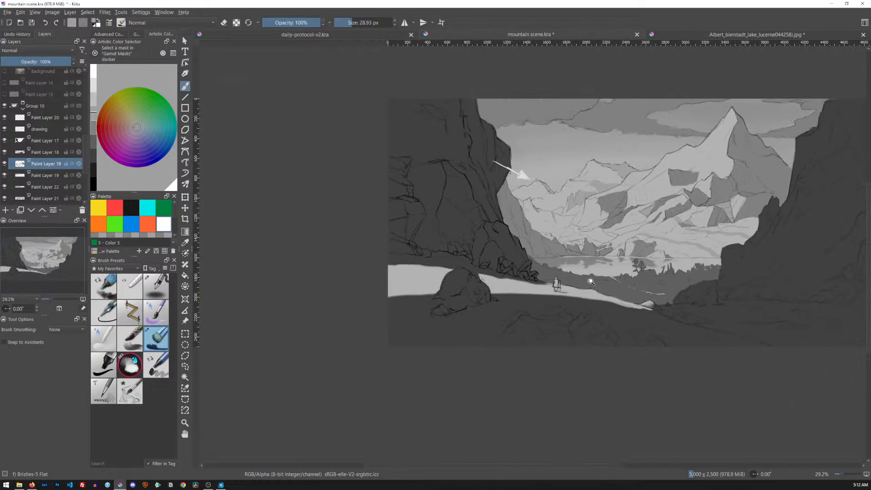
- Extend the 28.93 px halftone strokes along the lower ridges, between the peak's shadow planes and toward the distant mountains
mouse_move(590, 281)
mouse_down()
mouse_move(635, 243)
mouse_move(601, 240)
mouse_up()
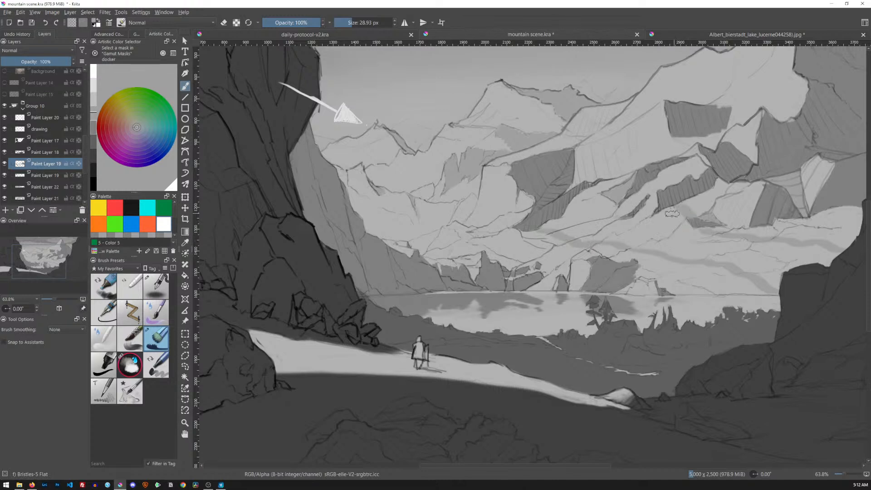
mouse_move(662, 213)
mouse_down()
mouse_move(641, 223)
mouse_move(649, 208)
mouse_move(641, 216)
mouse_move(629, 203)
mouse_move(613, 217)
mouse_move(630, 203)
mouse_up()
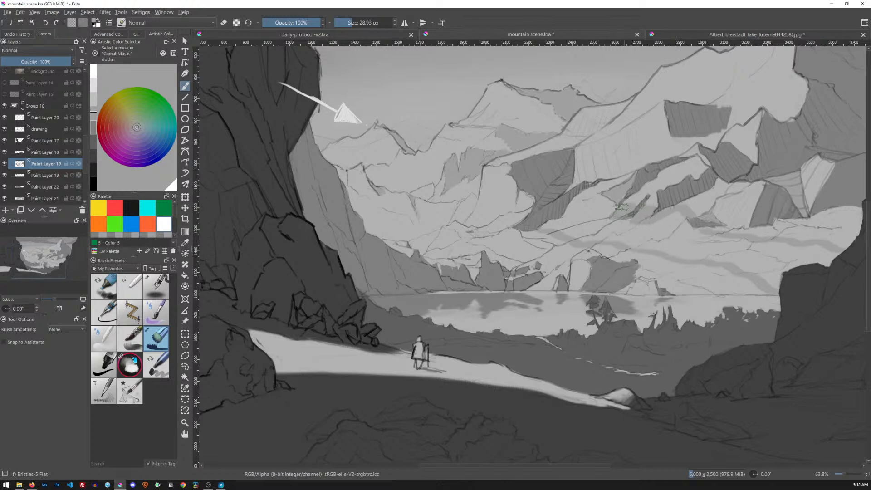
drag(591, 201, 563, 221)
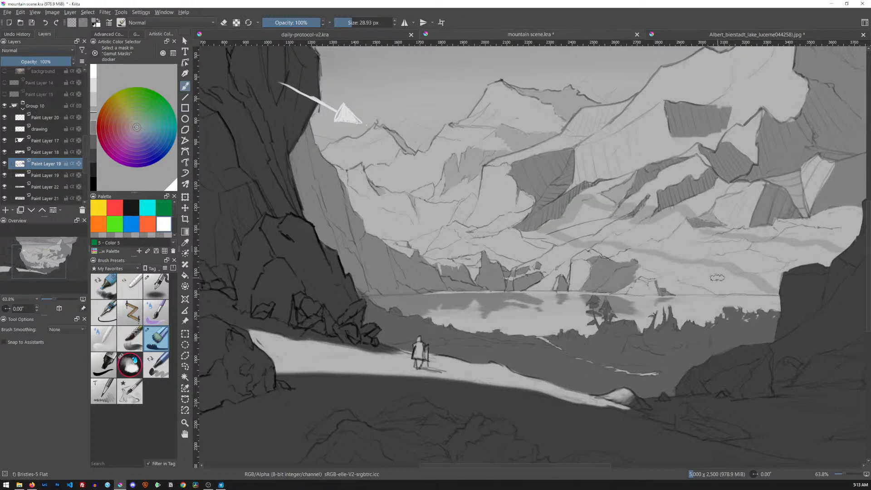
drag(768, 272, 635, 245)
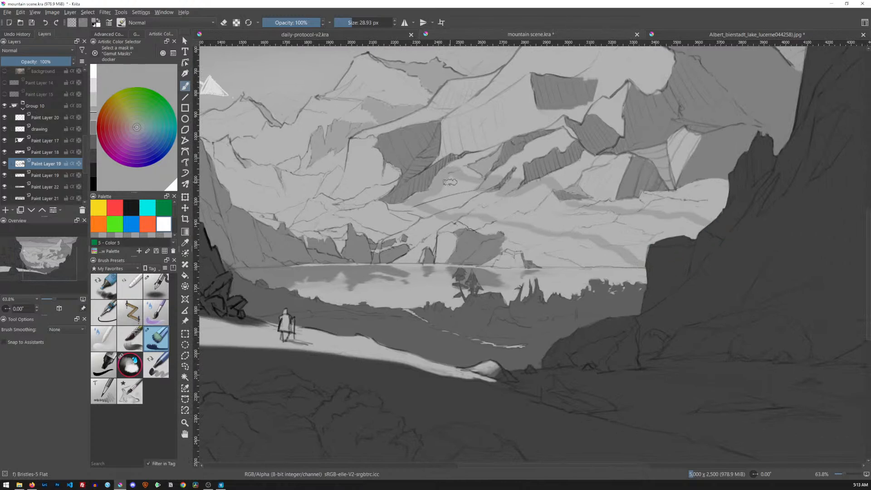
mouse_move(462, 186)
mouse_down()
mouse_move(447, 213)
mouse_move(465, 187)
mouse_move(457, 210)
mouse_move(478, 189)
mouse_move(467, 206)
mouse_move(493, 193)
mouse_move(481, 214)
mouse_move(495, 201)
mouse_move(468, 210)
mouse_up()
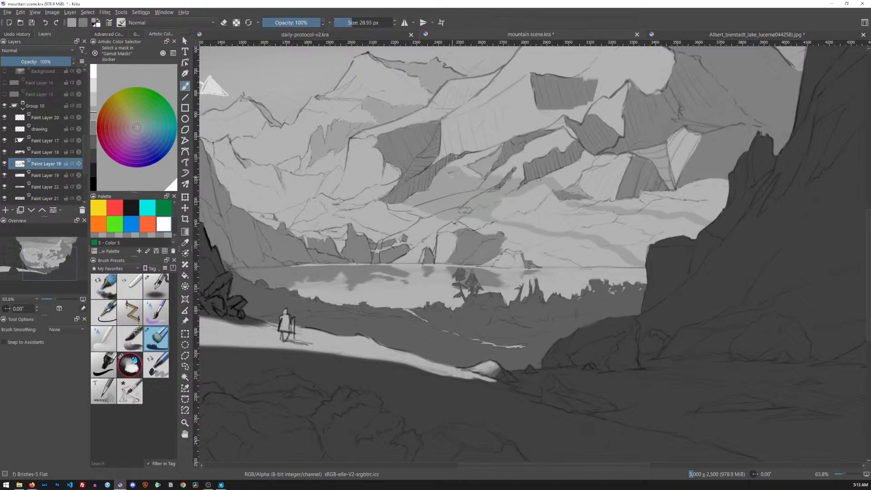
- Fill the slopes between the main peak and the lake with the halftone gray, leaving a lit strip beside the right cliff
mouse_move(520, 197)
mouse_down()
mouse_move(566, 188)
mouse_move(545, 188)
mouse_move(548, 199)
mouse_move(542, 186)
mouse_move(509, 222)
mouse_move(538, 197)
mouse_move(525, 219)
mouse_move(545, 201)
mouse_move(544, 215)
mouse_move(566, 207)
mouse_move(554, 230)
mouse_move(577, 211)
mouse_move(580, 232)
mouse_move(617, 214)
mouse_move(607, 238)
mouse_move(646, 218)
mouse_move(637, 237)
mouse_move(679, 217)
mouse_move(684, 239)
mouse_up()
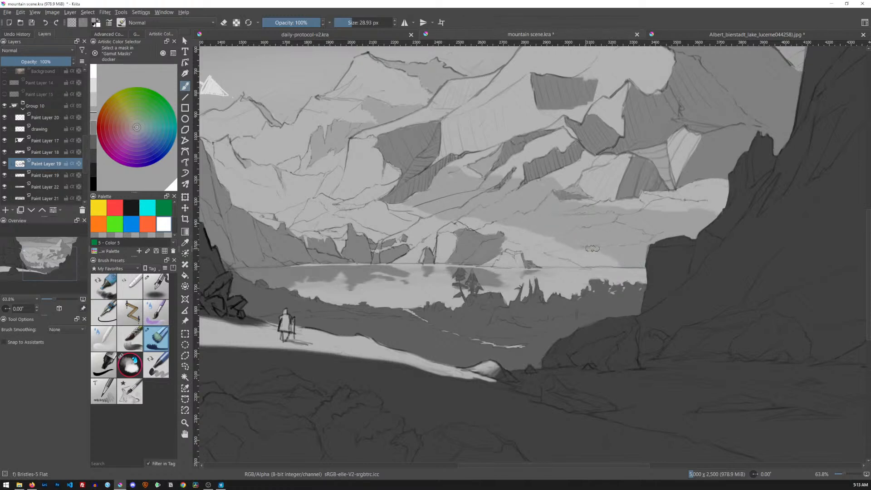
drag(519, 213, 639, 268)
drag(706, 217, 622, 240)
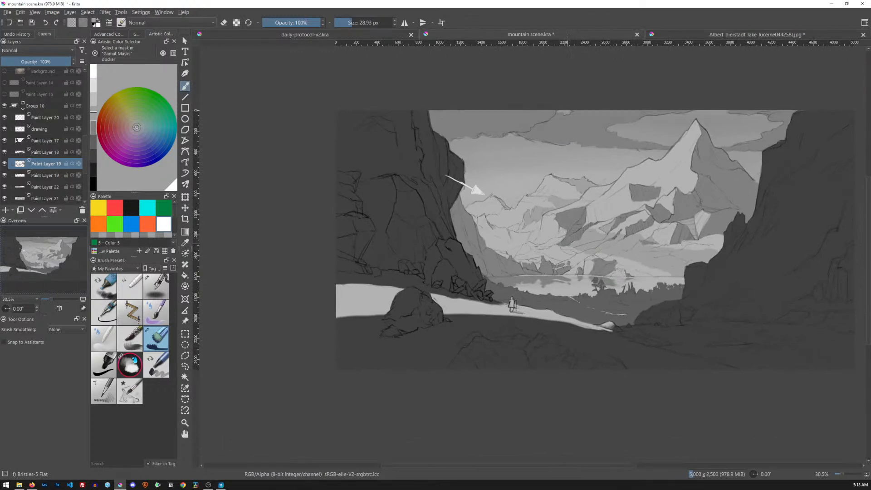
- Block in halftone planes on the distant mountains and the peak's left foothills, using brush sizes of 14.03 px and 27.55 px
mouse_move(546, 216)
mouse_down()
mouse_move(540, 236)
mouse_move(550, 217)
mouse_move(546, 240)
mouse_move(556, 235)
mouse_up()
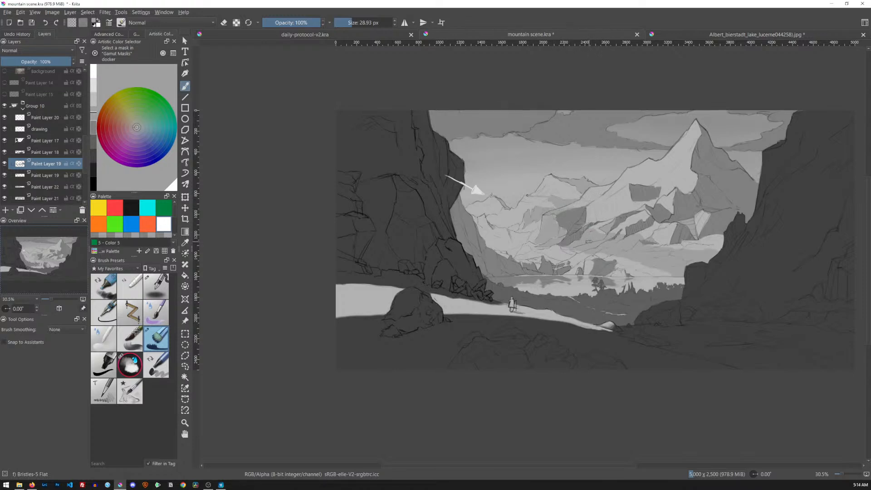
drag(605, 224, 639, 195)
drag(606, 148, 600, 149)
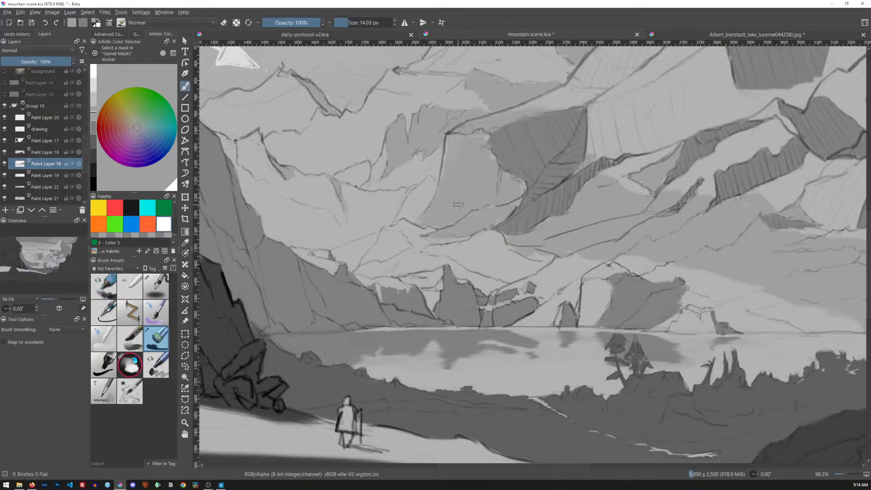
drag(637, 208, 589, 266)
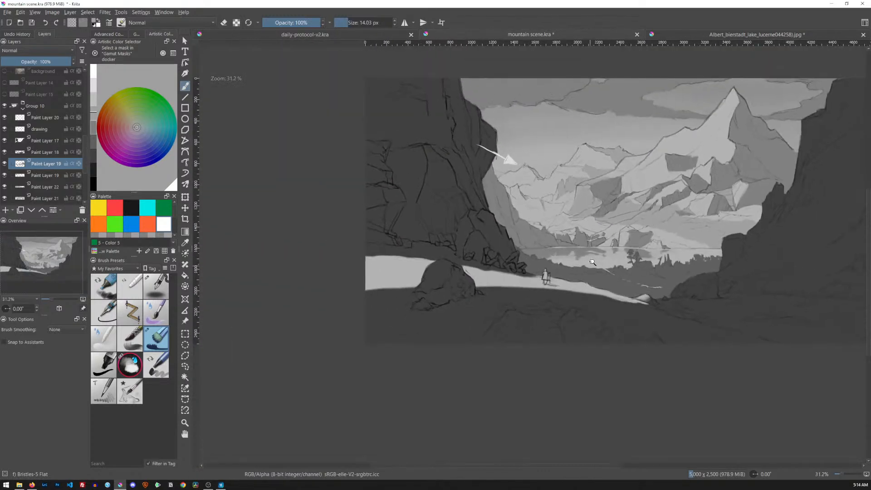
drag(674, 232, 565, 261)
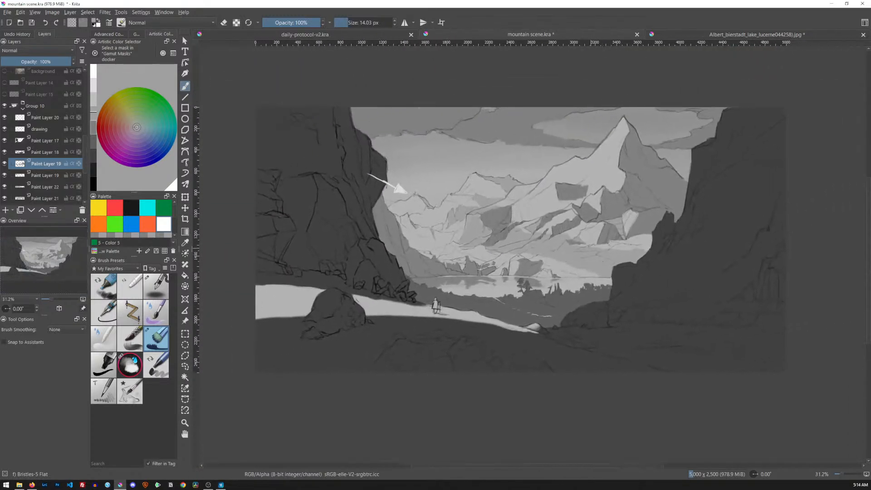
drag(604, 247, 639, 246)
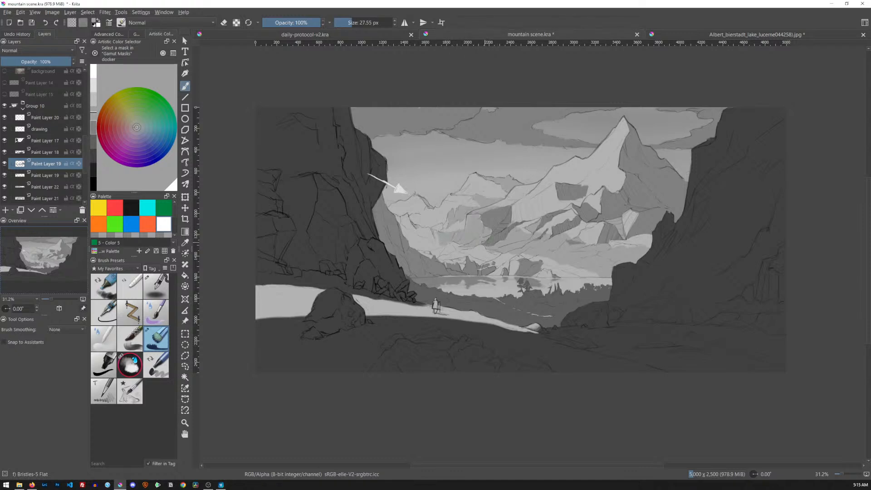
drag(480, 234, 447, 234)
- Soften the main peak's shadow edges with the deevad C3d Full blending soft preset at 46 px and hide Paint Layer 20
click(103, 338)
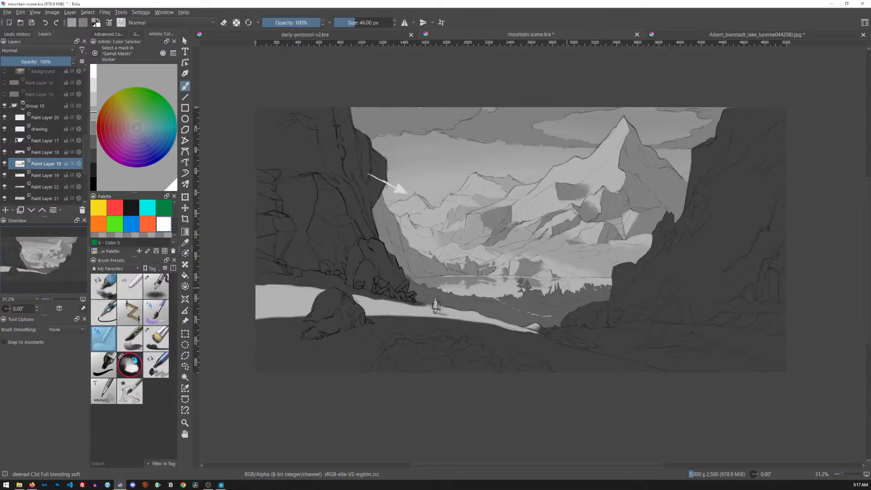
click(5, 117)
- Refine the halftone edges on the distant mountains with Bristles-5 Flat, reducing the brush to 13.89 px and sampling a light gray
click(156, 338)
drag(462, 224, 466, 224)
mouse_move(473, 258)
mouse_down()
mouse_move(533, 208)
mouse_move(511, 202)
mouse_up()
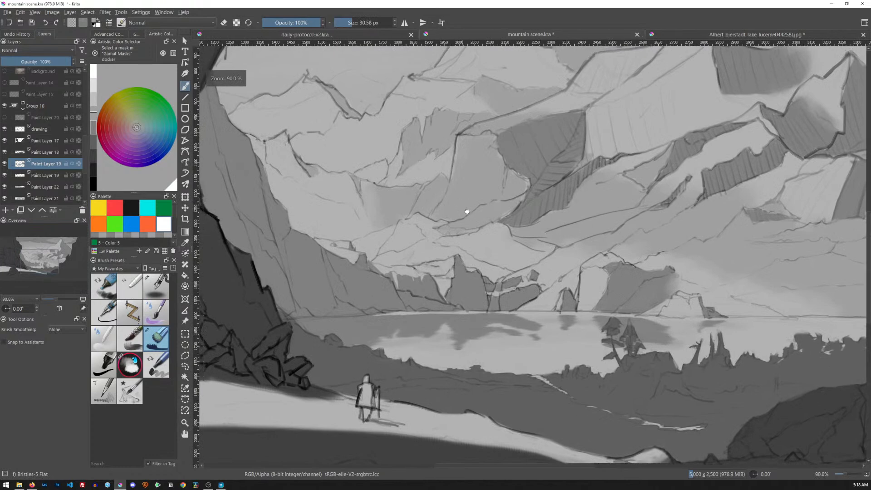
drag(459, 207, 641, 270)
mouse_move(562, 228)
mouse_down()
mouse_move(548, 229)
mouse_move(557, 240)
mouse_move(542, 239)
mouse_move(549, 227)
mouse_move(554, 238)
mouse_up()
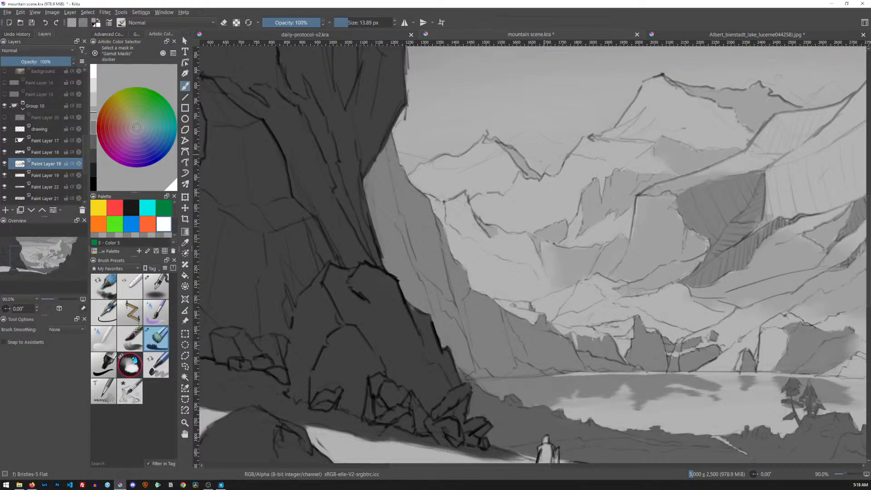
ctrl+click(563, 171)
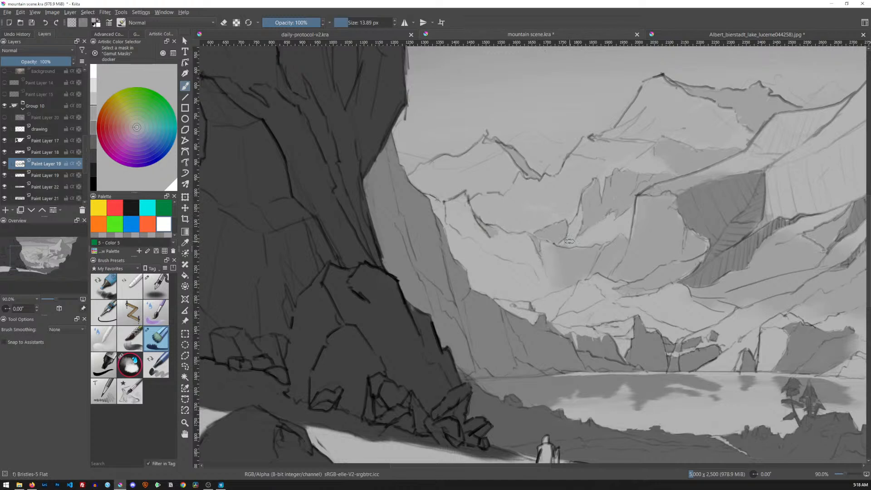
- Lower the opacity of the drawing layer to 52%
mouse_move(84, 153)
mouse_down()
mouse_move(84, 161)
mouse_move(84, 149)
mouse_up()
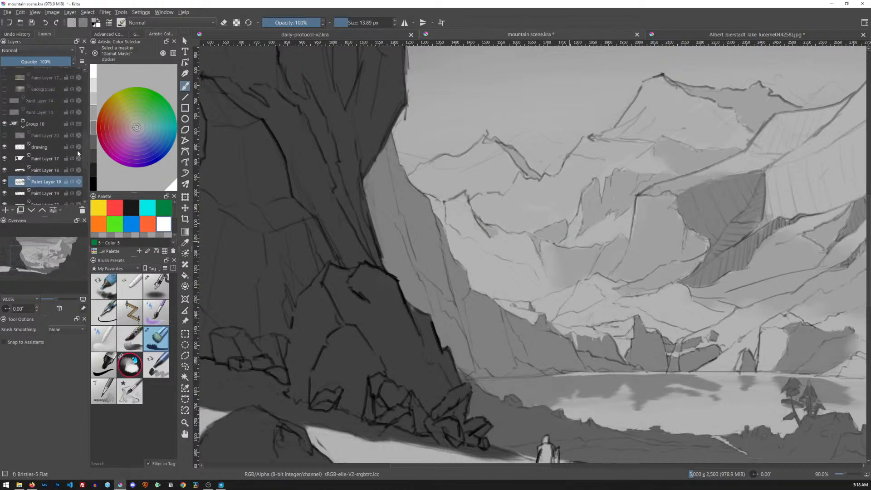
click(49, 145)
drag(62, 65, 33, 64)
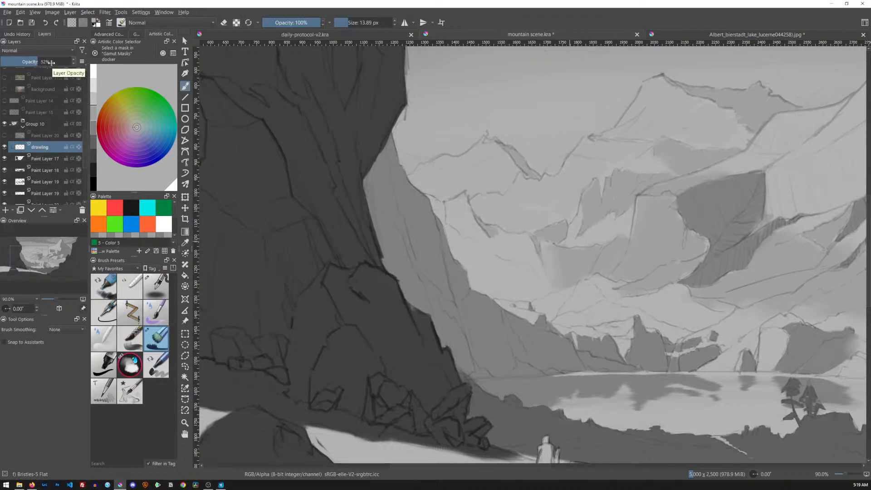
scroll(612, 249, down, 3)
scroll(612, 248, down, 4)
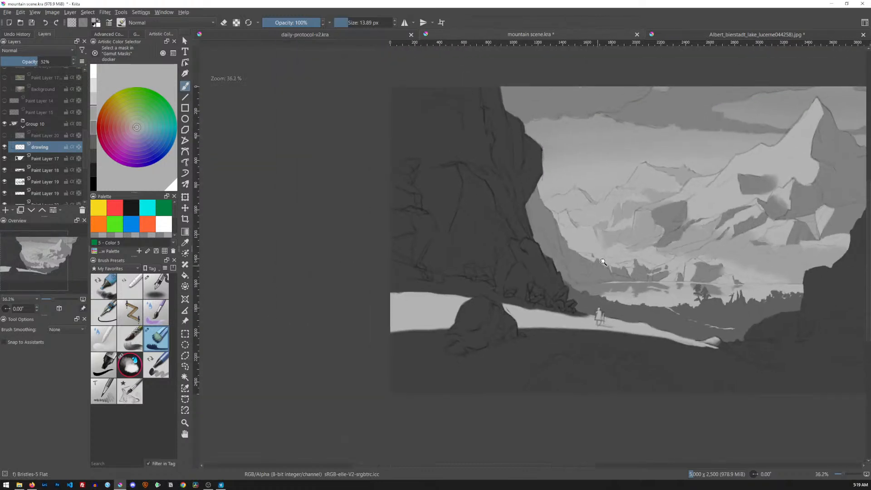
mouse_move(612, 259)
mouse_down()
mouse_move(618, 264)
mouse_move(600, 288)
mouse_move(567, 286)
mouse_up()
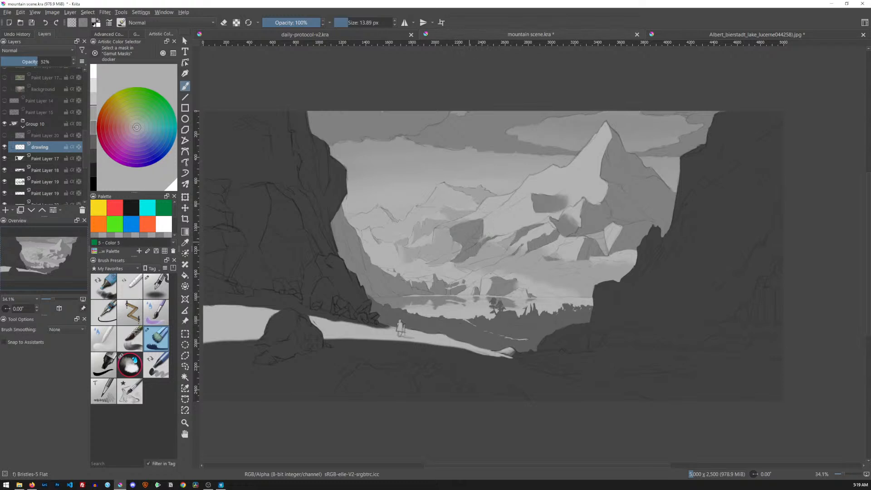
- Sample the shadow gray, choose a slightly lighter value and stroke tonal variation over the large shadow plane left of the main peak
scroll(469, 253, up, 4)
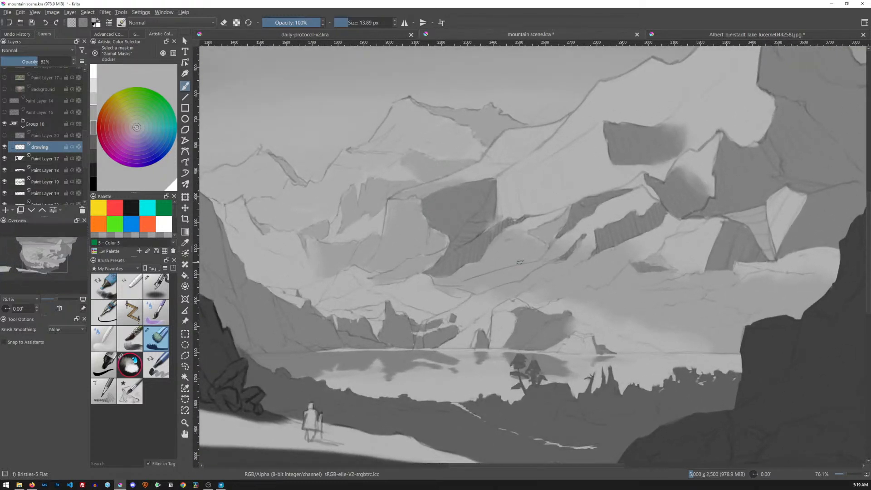
ctrl+click(436, 209)
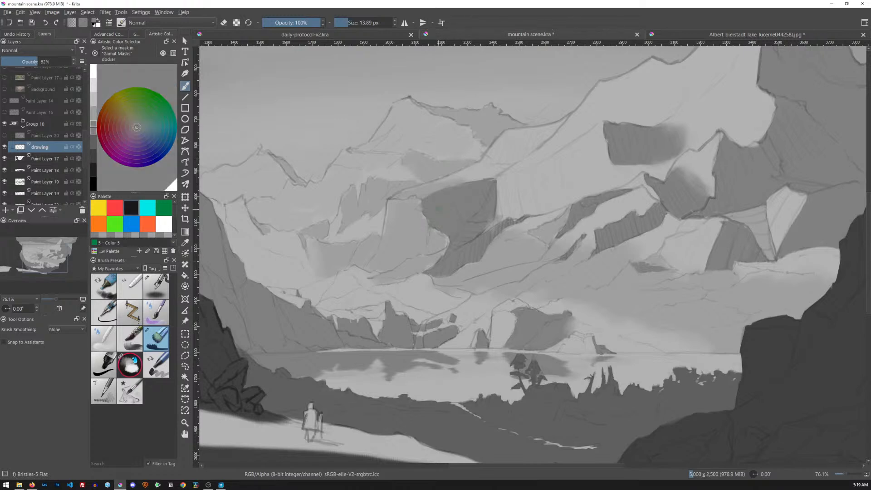
click(94, 110)
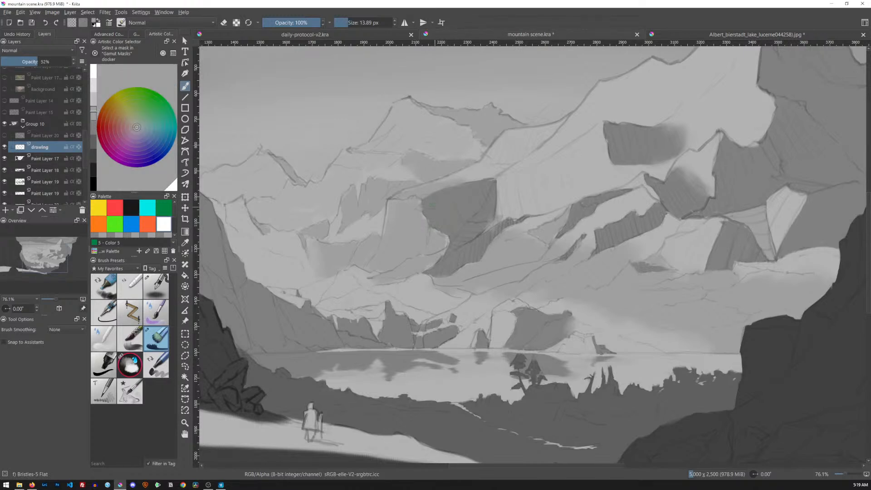
drag(433, 216, 430, 202)
mouse_move(436, 232)
mouse_down()
mouse_move(435, 195)
mouse_move(458, 192)
mouse_up()
mouse_move(461, 223)
mouse_down()
mouse_move(462, 194)
mouse_move(483, 185)
mouse_up()
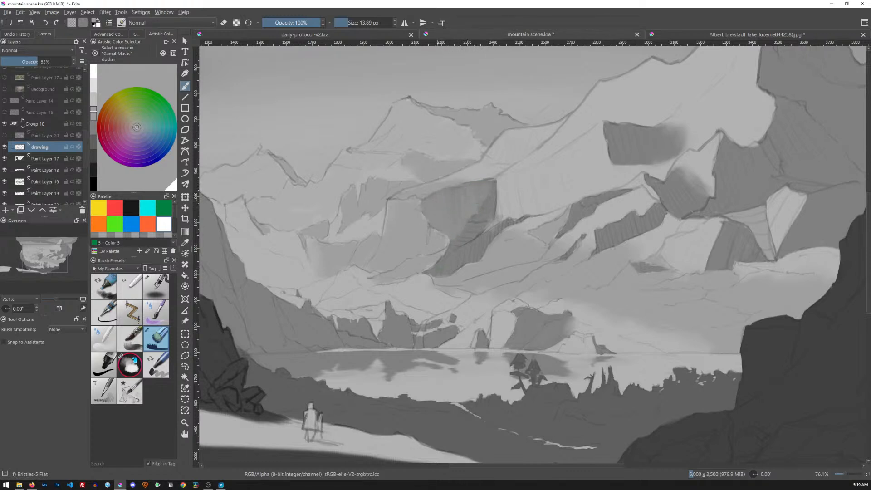
drag(465, 254, 512, 218)
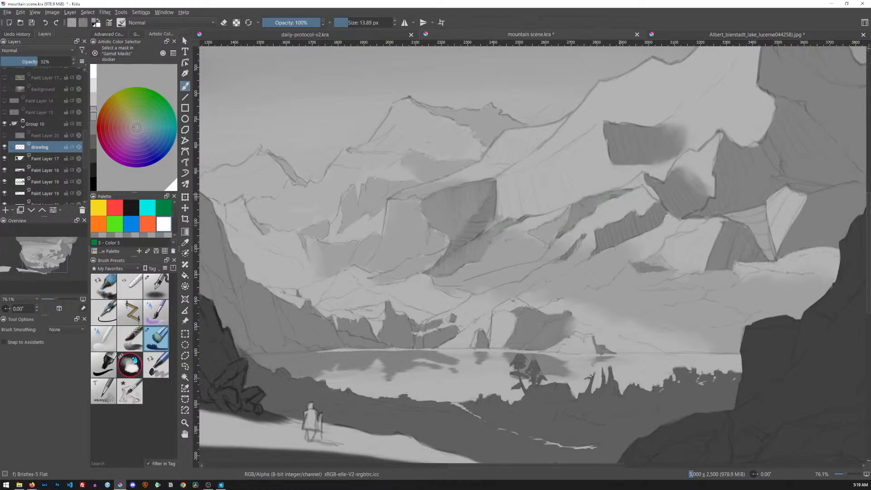
- Add matching gray strokes to the remaining shadow planes on the main peak's face
mouse_move(609, 124)
mouse_down()
mouse_move(611, 155)
mouse_move(612, 127)
mouse_move(619, 148)
mouse_move(615, 121)
mouse_move(621, 159)
mouse_move(632, 128)
mouse_move(642, 155)
mouse_move(647, 125)
mouse_move(649, 160)
mouse_move(664, 128)
mouse_move(664, 155)
mouse_up()
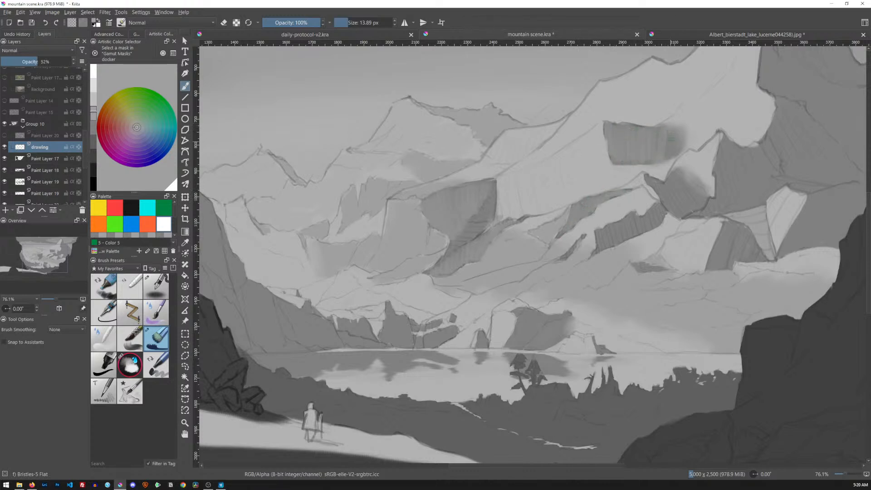
mouse_move(597, 235)
mouse_down()
mouse_move(599, 253)
mouse_move(630, 218)
mouse_move(636, 237)
mouse_move(641, 224)
mouse_up()
drag(644, 232, 646, 222)
mouse_move(657, 187)
mouse_down()
mouse_move(666, 210)
mouse_move(675, 208)
mouse_up()
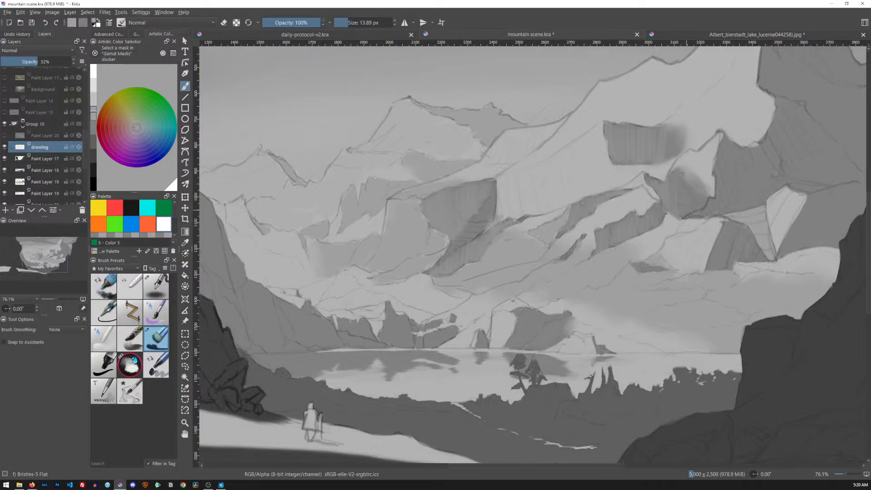
mouse_move(722, 139)
mouse_down()
mouse_move(718, 162)
mouse_move(728, 150)
mouse_move(726, 188)
mouse_up()
- Select the mountain value layer and paint soft gray halftones on the leftmost distant mountains with Bristles-5 Flat at 22.95 px
scroll(582, 308, down, 4)
drag(552, 288, 556, 290)
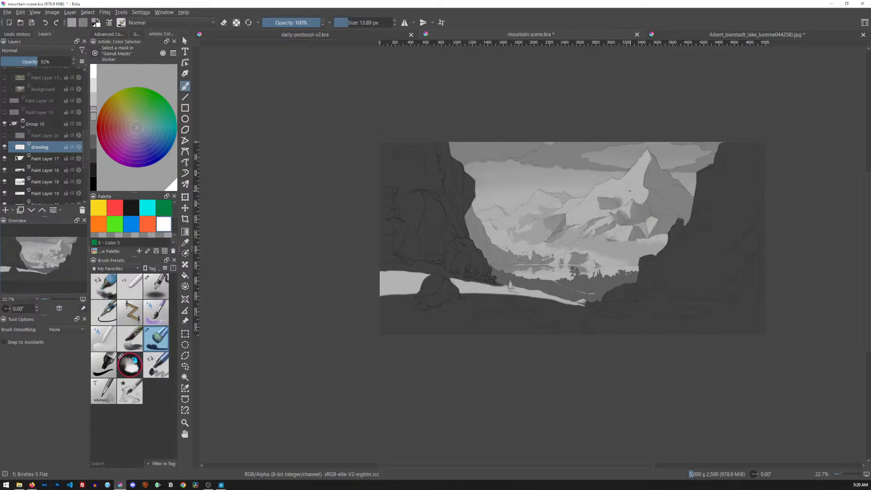
key(e)
click(42, 184)
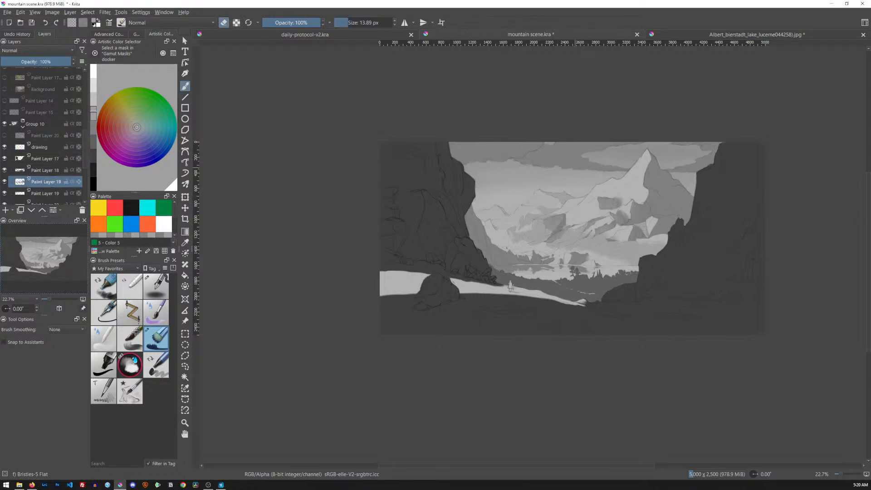
click(48, 150)
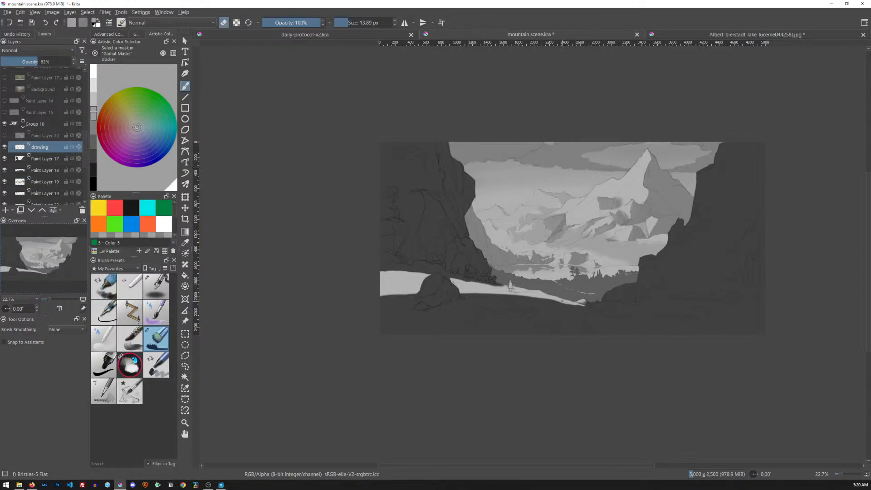
click(50, 183)
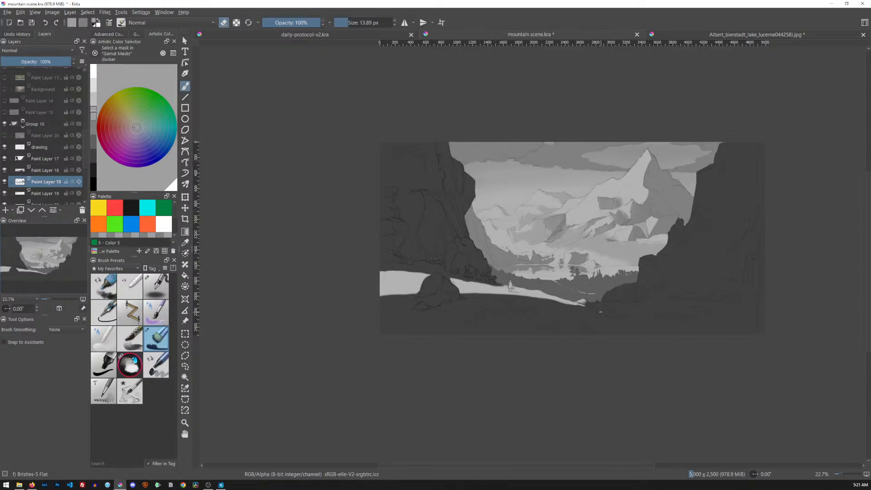
key(e)
shift+drag(501, 224, 506, 223)
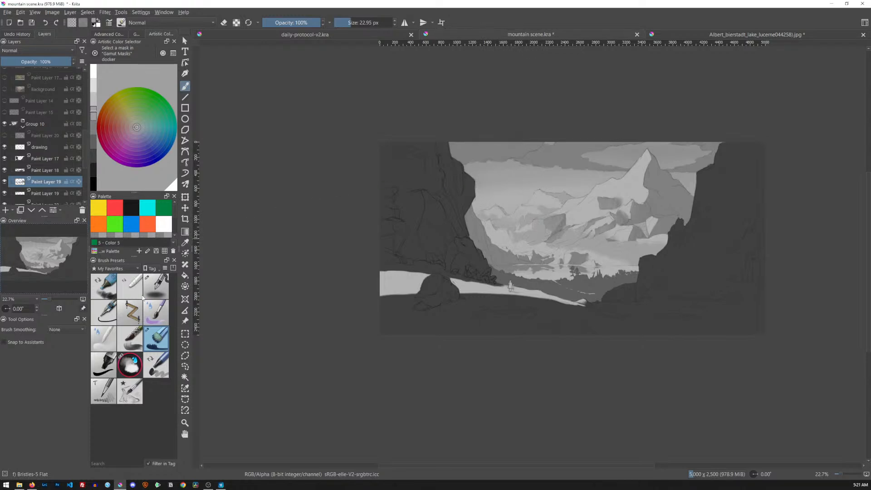
- Blend the new halftone edges on the distant mountains with the deevad C3d Full blending soft brush at 46 px
click(112, 333)
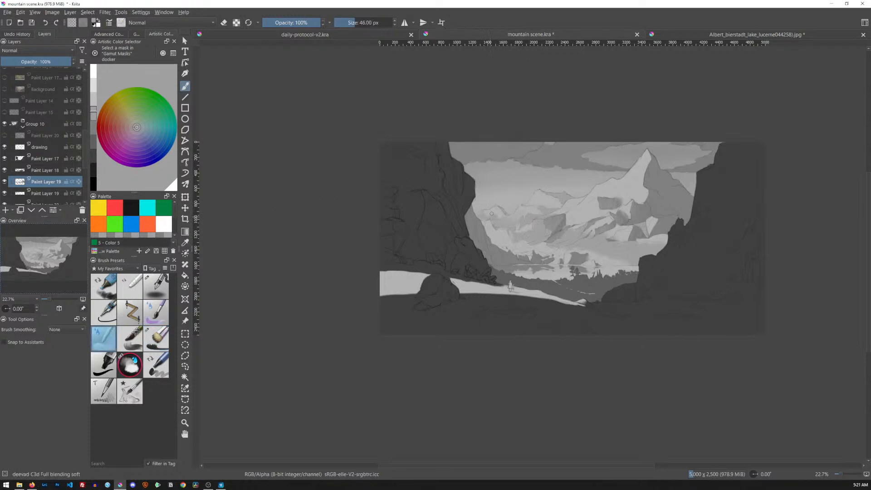
scroll(511, 235, up, 5)
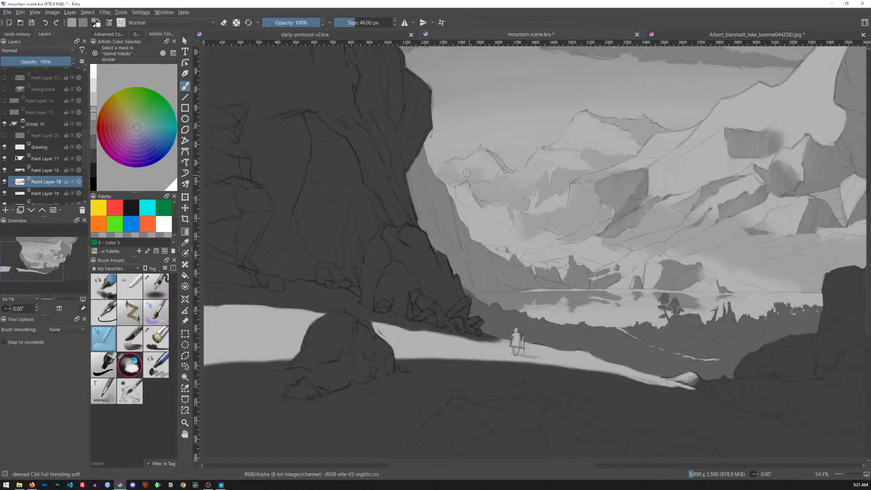
drag(591, 224, 591, 294)
mouse_move(689, 217)
mouse_down()
mouse_move(511, 264)
mouse_move(513, 247)
mouse_up()
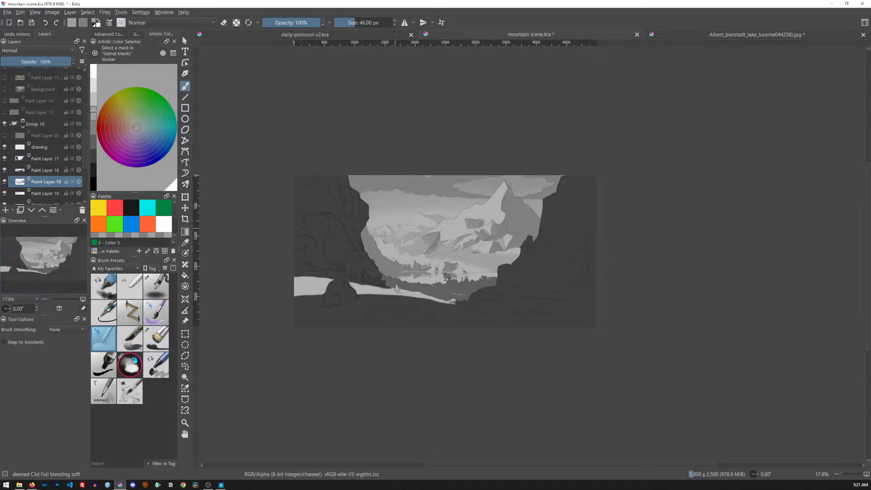
- Refine the halftone shapes on the distant mountains' lower slopes with Bristles-5 Flat, alternating between erasing and painting
click(156, 338)
key(e)
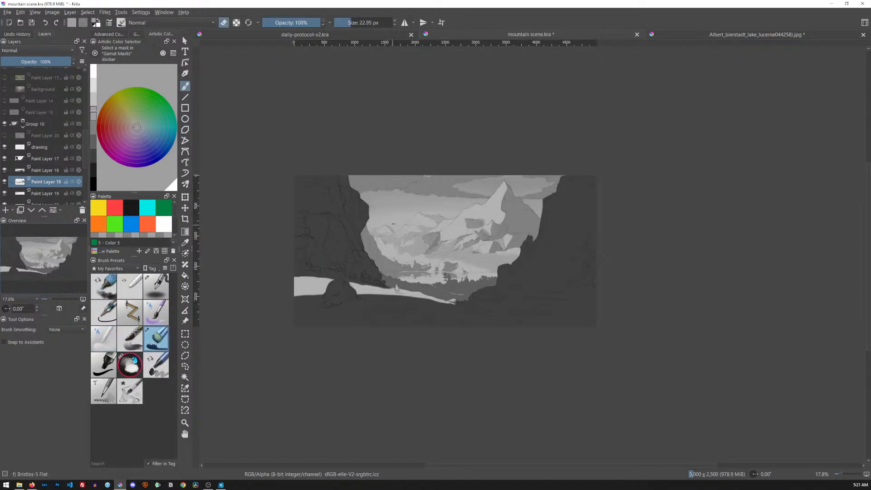
drag(467, 268, 575, 264)
mouse_move(500, 288)
mouse_down()
mouse_move(534, 257)
mouse_move(528, 262)
mouse_up()
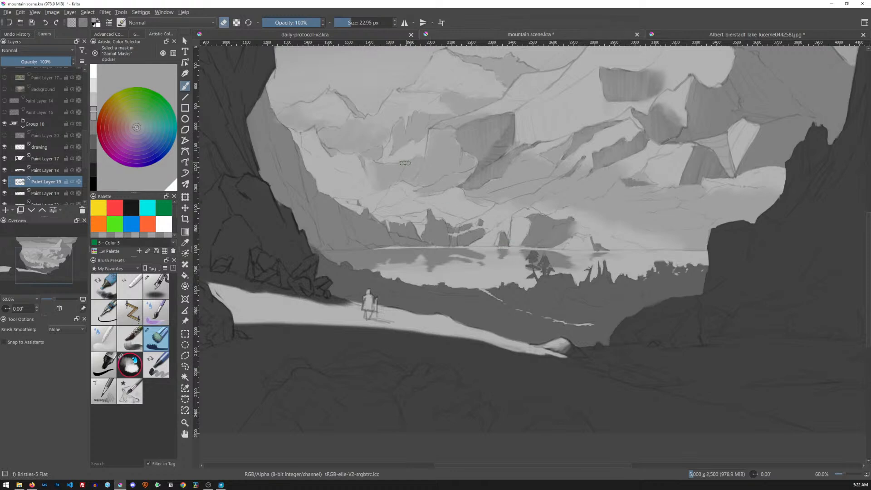
key(e)
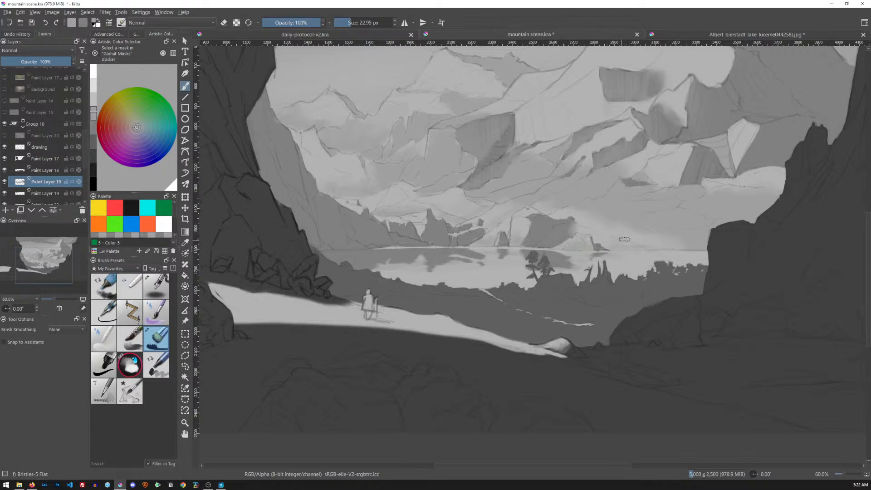
scroll(531, 213, down, 5)
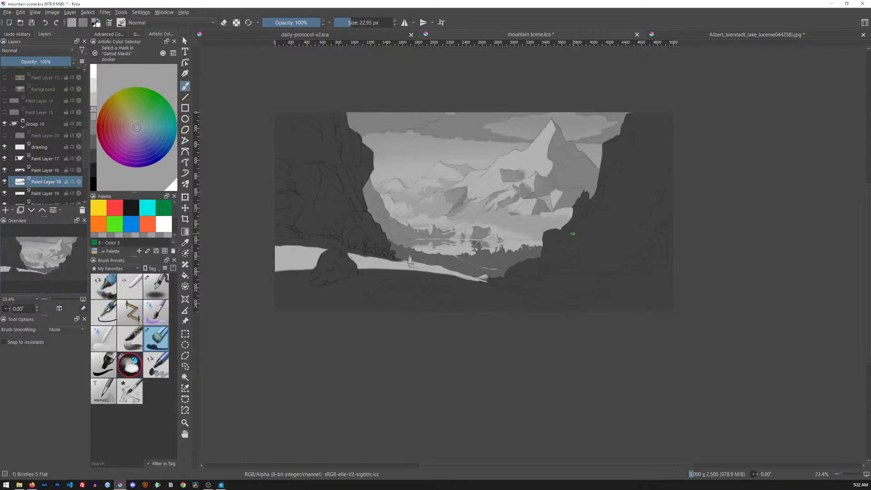
- Toggle the visibility of Paint Layer 17 and Paint Layer 18 to check their contents, and make Paint Layer 17 active
click(5, 160)
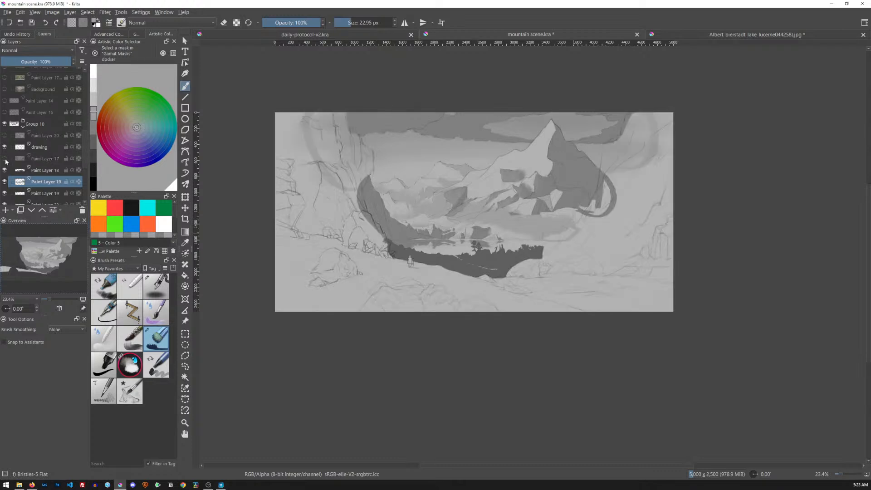
click(5, 159)
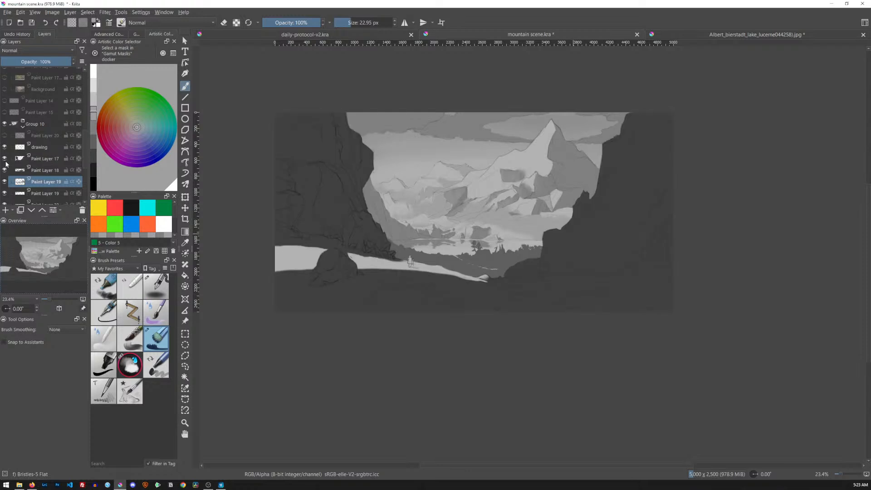
click(5, 170)
click(5, 170)
click(5, 171)
click(5, 171)
click(41, 160)
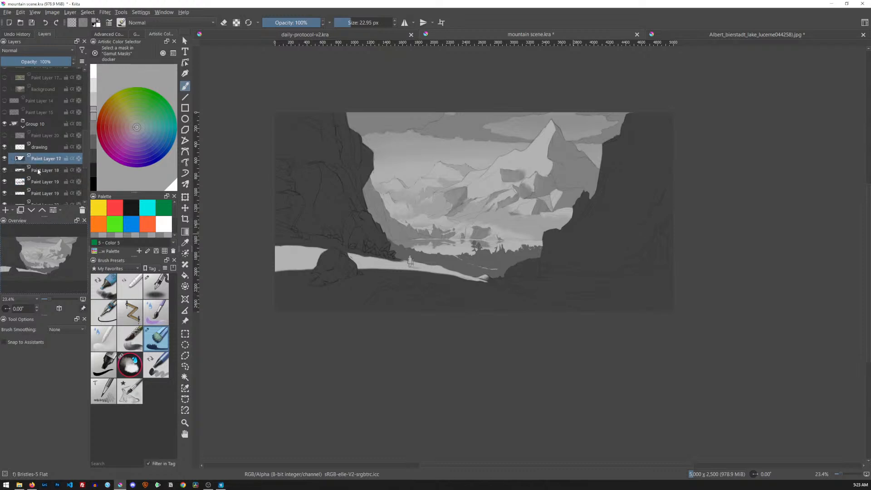
- Try covering the left part of the light path with the boulder's sampled dark gray, using a 111.62 px Bristles-5 Flat brush
drag(468, 270, 550, 254)
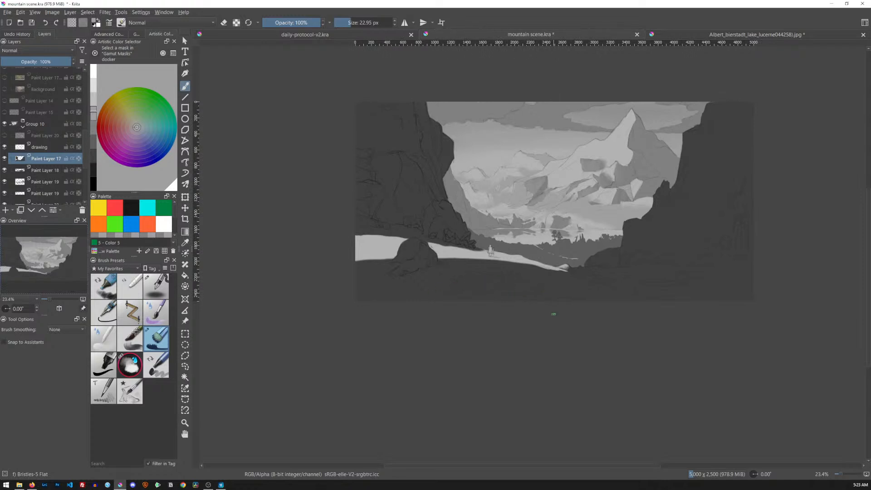
drag(460, 280, 596, 233)
drag(461, 264, 526, 293)
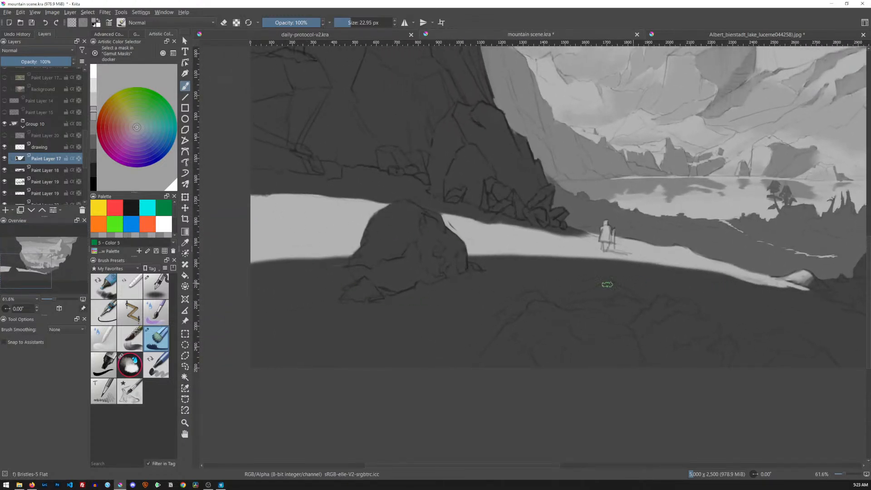
ctrl+click(411, 247)
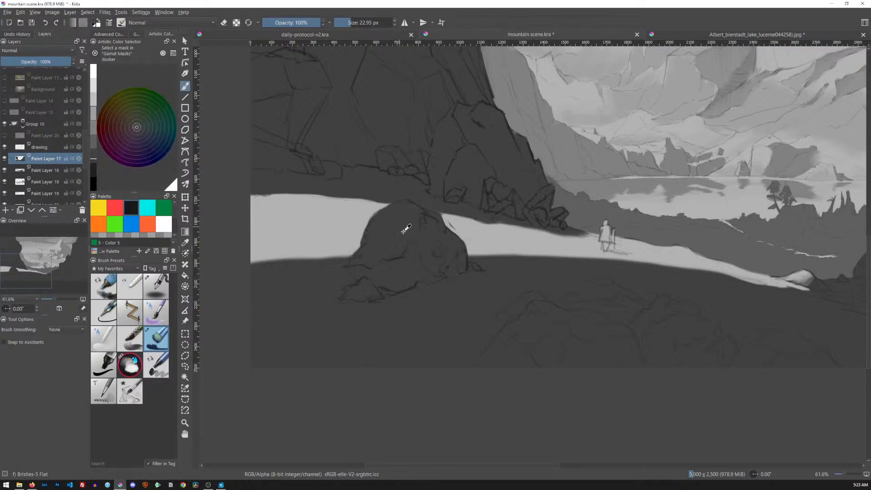
mouse_move(313, 229)
mouse_down()
mouse_move(267, 207)
mouse_move(254, 245)
mouse_move(285, 198)
mouse_move(314, 194)
mouse_move(319, 230)
mouse_move(342, 254)
mouse_move(420, 264)
mouse_move(506, 304)
mouse_up()
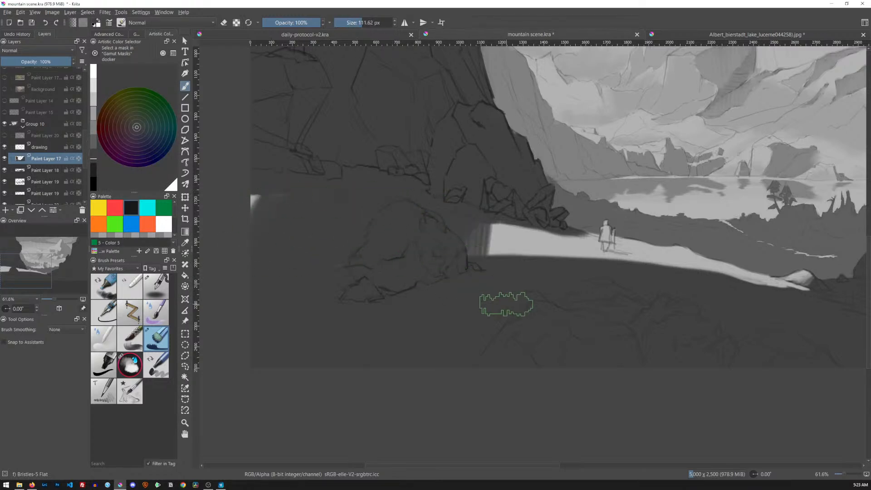
mouse_move(587, 249)
mouse_down()
mouse_move(526, 321)
mouse_move(601, 282)
mouse_move(594, 278)
mouse_up()
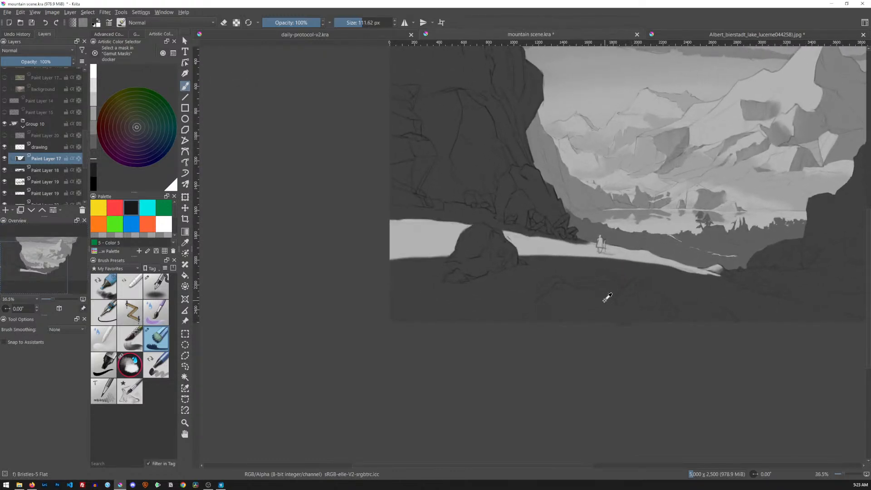
- Compare the whole composition with and without the dark cover over the path's left part, and leave the cover undone
key(ctrl+shift+z)
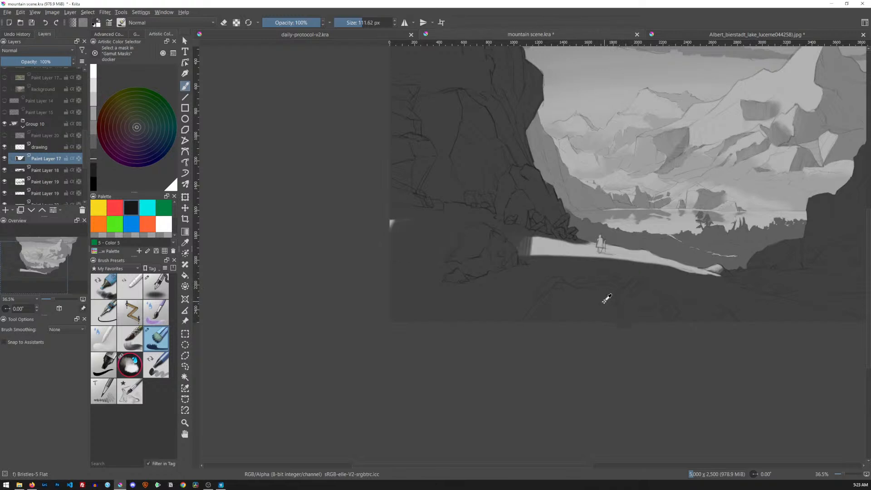
key(ctrl+z)
mouse_move(636, 219)
mouse_down()
mouse_move(600, 258)
mouse_move(608, 272)
mouse_move(598, 287)
mouse_up()
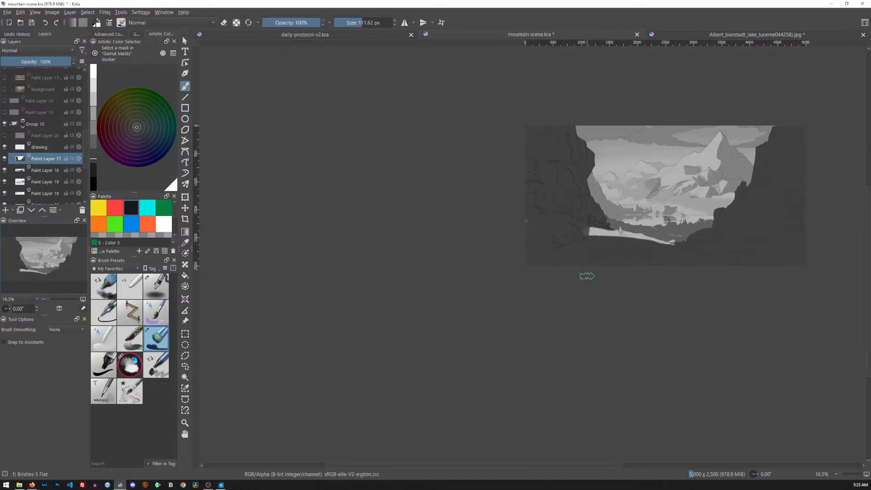
key(ctrl+shift+z)
mouse_move(524, 221)
mouse_down()
mouse_move(525, 244)
mouse_move(546, 220)
mouse_move(585, 241)
mouse_up()
key(ctrl+z)
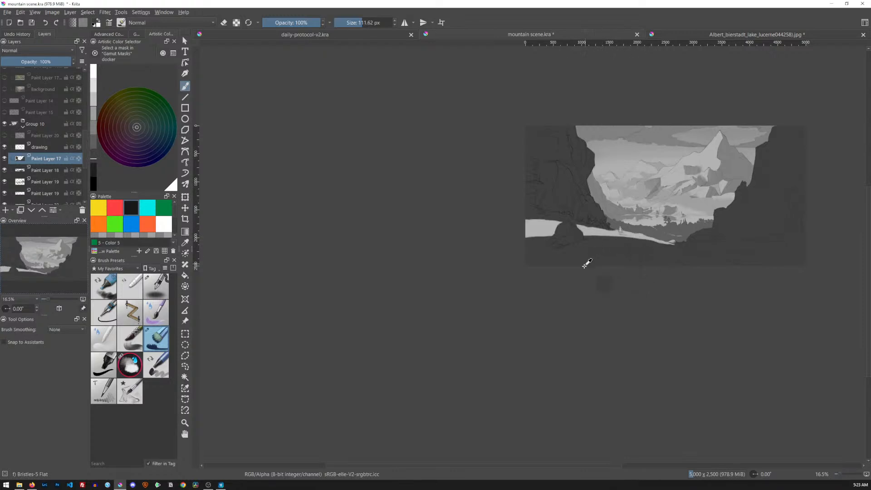
- Add a paint layer below Paint Layer 17 and brush darker grays over the light path around the boulder at 117.11 px
drag(553, 267, 609, 214)
mouse_move(673, 175)
mouse_down()
mouse_move(493, 312)
mouse_move(501, 305)
mouse_up()
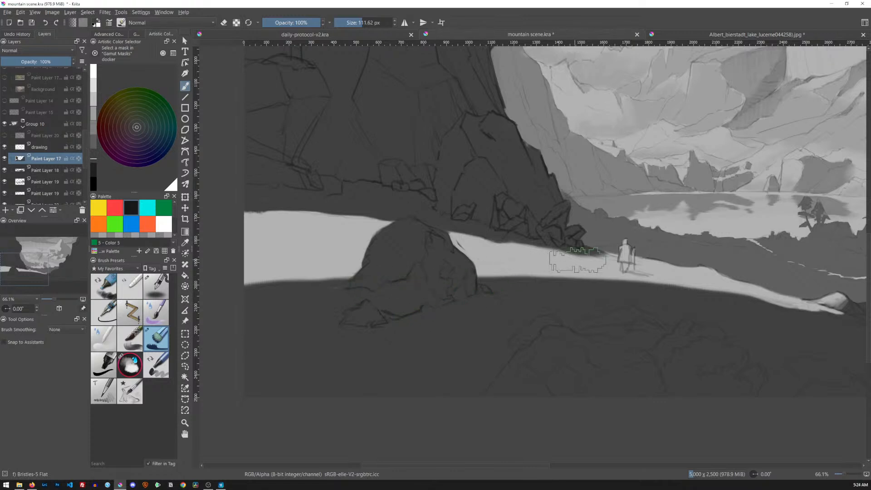
click(94, 143)
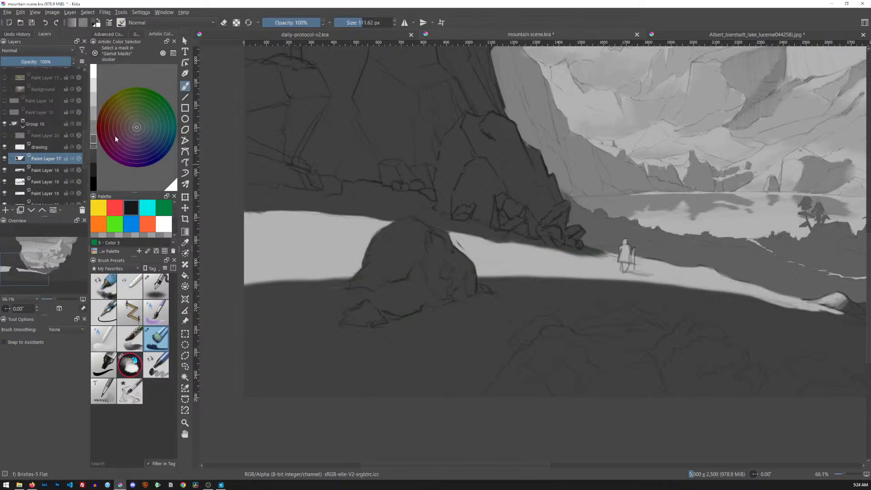
drag(267, 232, 269, 235)
key(Insert)
mouse_move(258, 216)
mouse_down()
mouse_move(251, 267)
mouse_move(265, 210)
mouse_move(274, 212)
mouse_move(268, 261)
mouse_move(283, 280)
mouse_move(334, 204)
mouse_move(330, 250)
mouse_move(342, 281)
mouse_move(380, 216)
mouse_move(392, 224)
mouse_move(388, 288)
mouse_move(446, 225)
mouse_move(464, 292)
mouse_move(389, 282)
mouse_move(347, 204)
mouse_move(312, 291)
mouse_move(275, 205)
mouse_up()
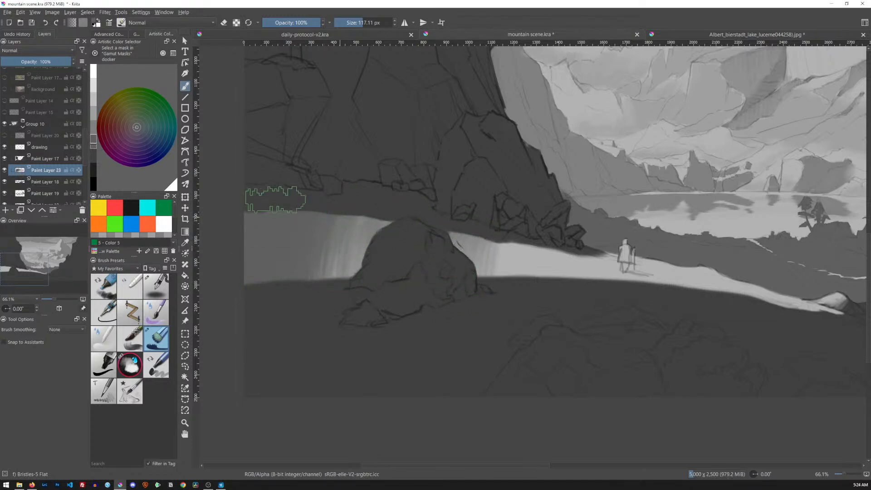
drag(538, 252, 515, 292)
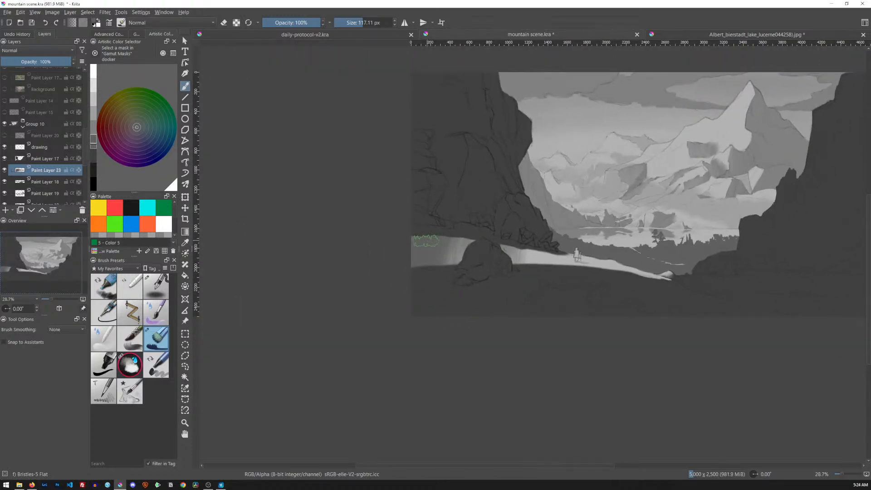
key(d)
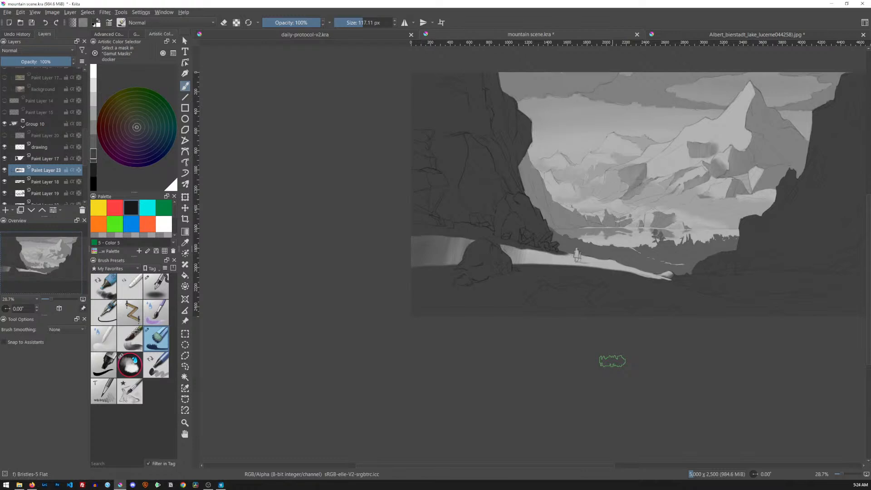
- Transform the new shadow layer, skewing its strokes so they slant diagonally across the light path
key(ctrl+t)
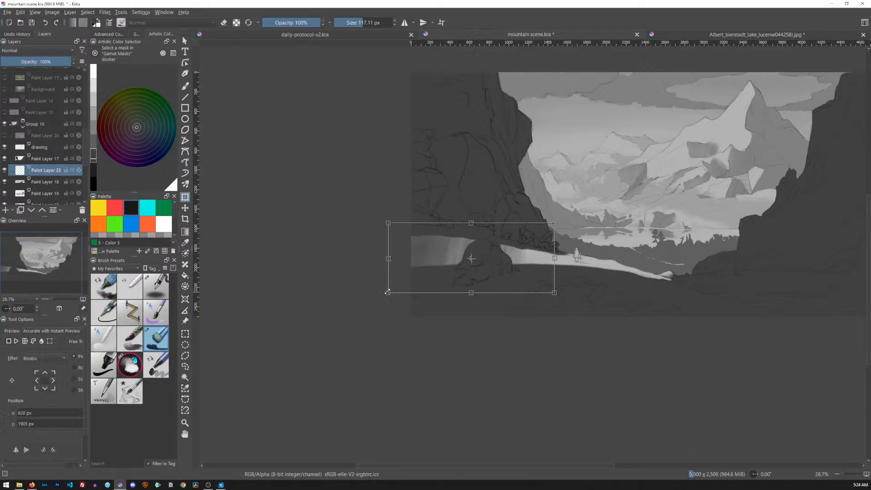
mouse_move(388, 291)
mouse_down()
mouse_move(386, 274)
mouse_move(367, 275)
mouse_move(377, 291)
mouse_up()
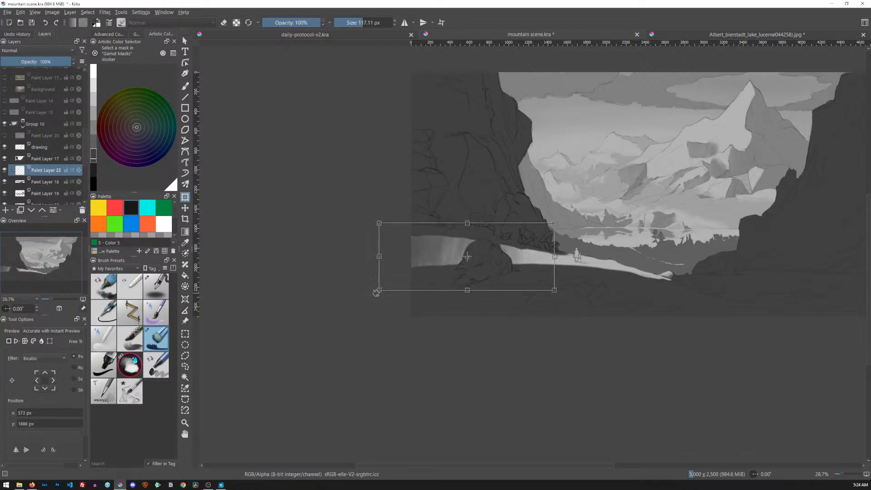
mouse_move(379, 223)
mouse_down()
mouse_move(367, 224)
mouse_move(387, 225)
mouse_up()
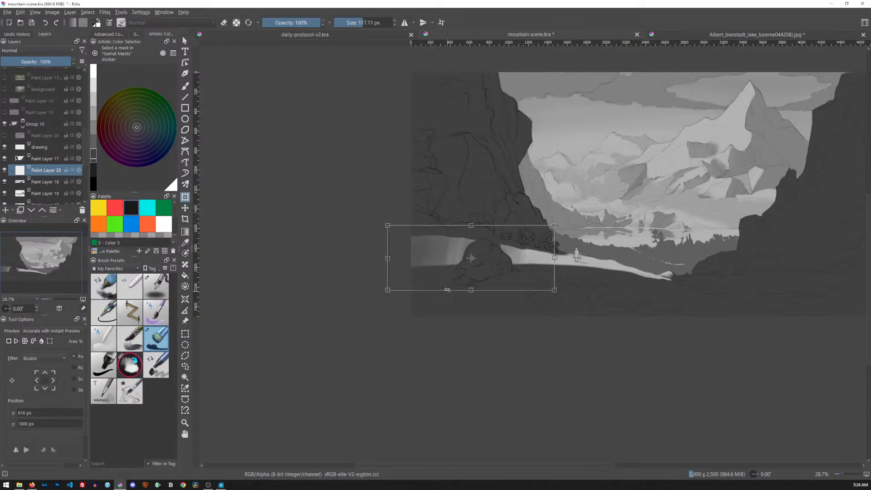
drag(447, 289, 415, 284)
drag(482, 263, 459, 259)
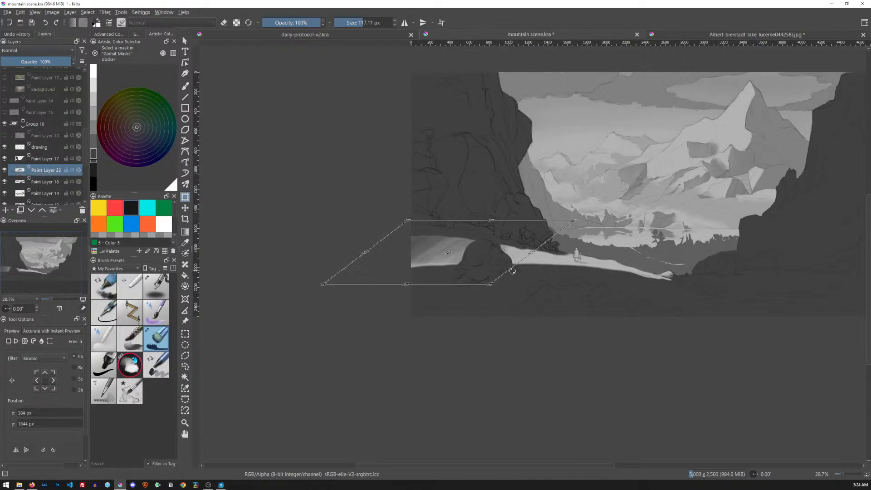
key(Return)
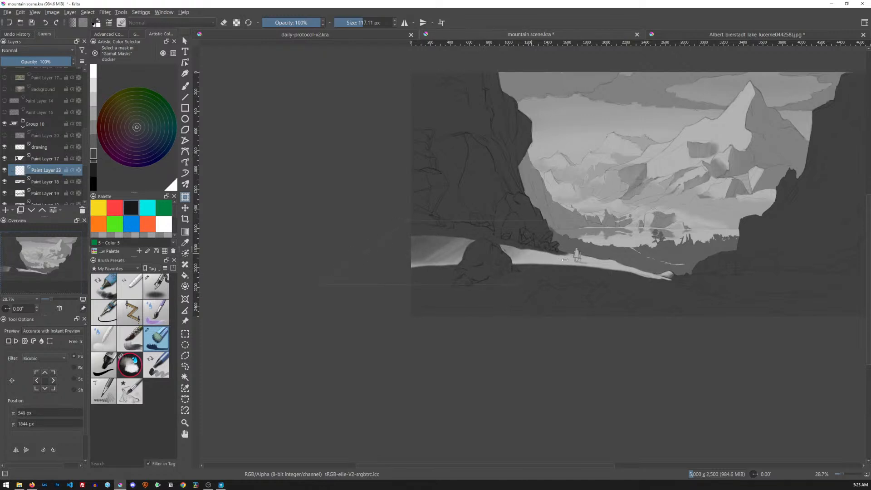
- Skew and reposition the shadow strokes further so they lie flatter along the light path, and apply the transform
drag(575, 262, 580, 263)
drag(415, 284, 431, 272)
drag(493, 251, 477, 259)
key(Return)
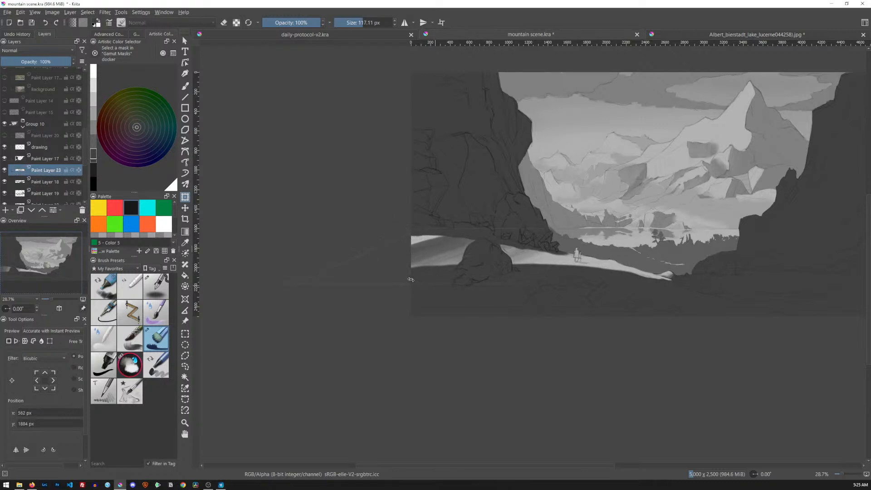
click(412, 280)
key(Return)
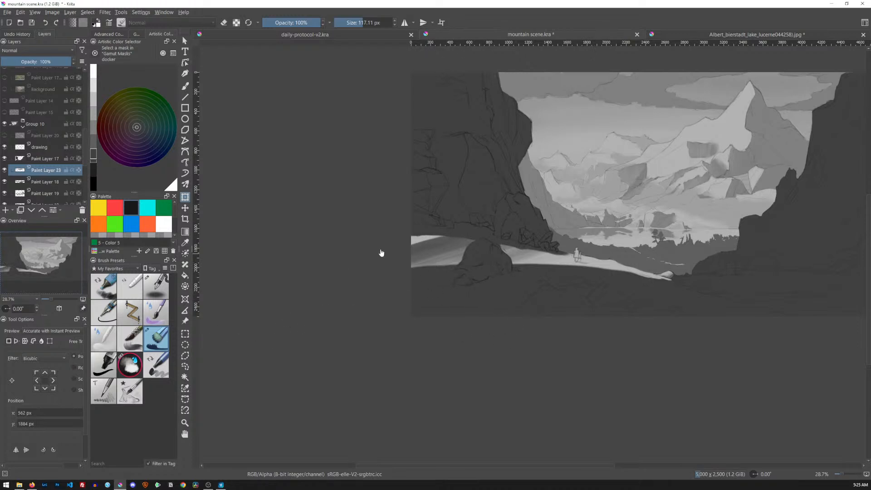
- Brush lighter and darker grays over the light path around the boulder with the Bristles-4 Glaze brush at 165.50 px
key(b)
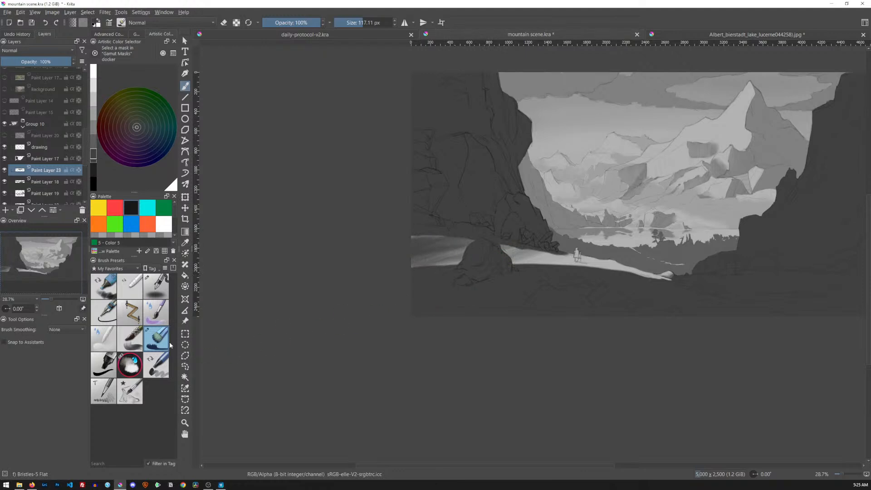
click(130, 338)
shift+drag(419, 271, 461, 268)
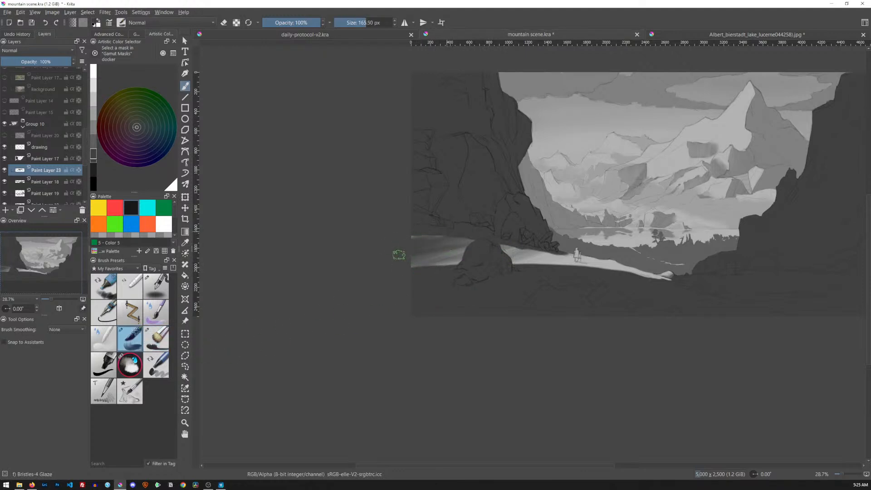
drag(539, 245, 512, 253)
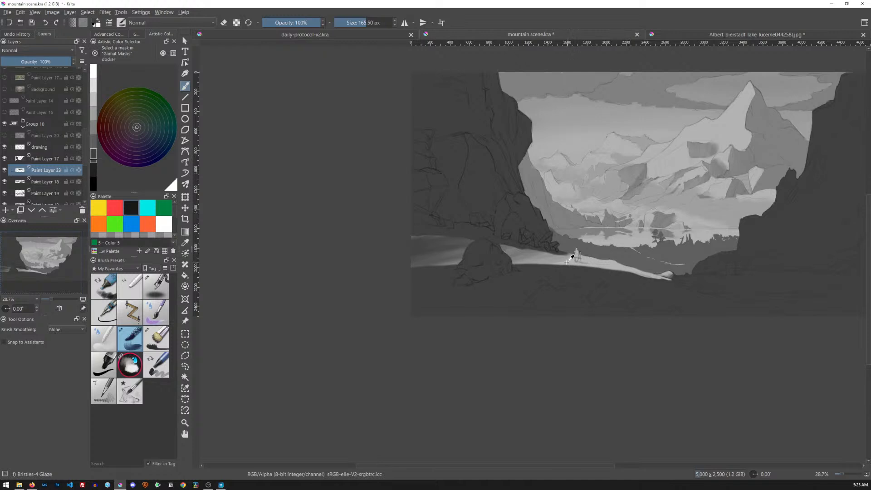
key(x)
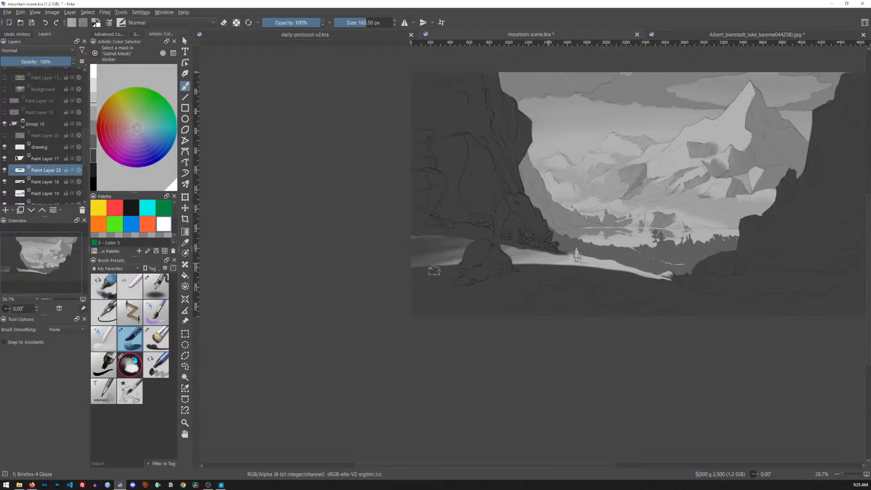
mouse_move(404, 262)
mouse_down()
mouse_move(465, 238)
mouse_move(409, 243)
mouse_up()
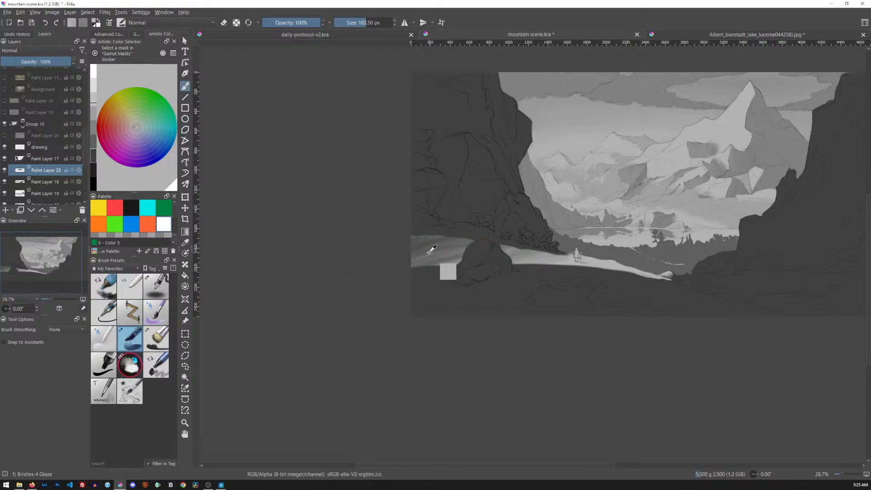
key(d)
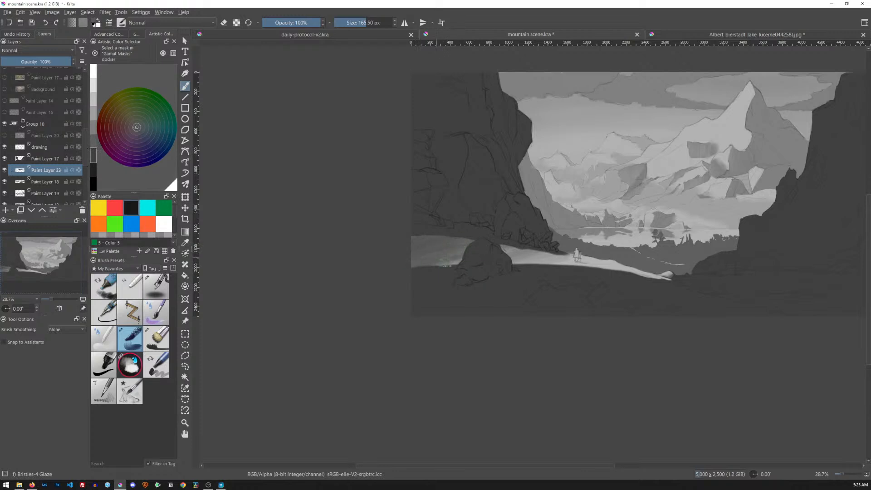
ctrl+click(437, 232)
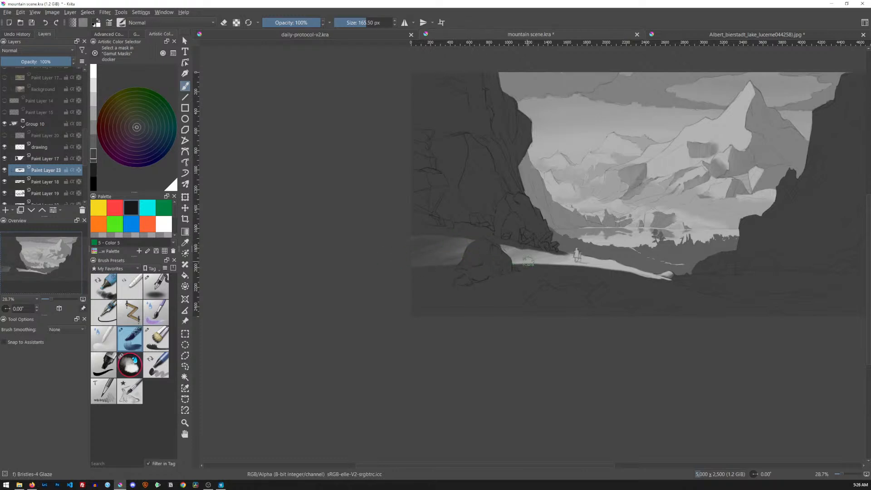
- Blend the shadow strokes on the light path beside the boulder using the Textured Smudge brush, enlarged to 290.21 px
click(105, 339)
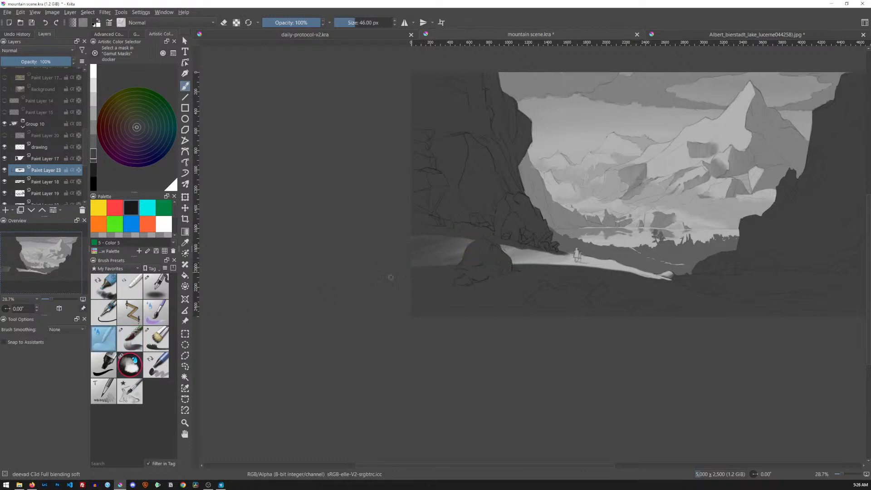
click(141, 290)
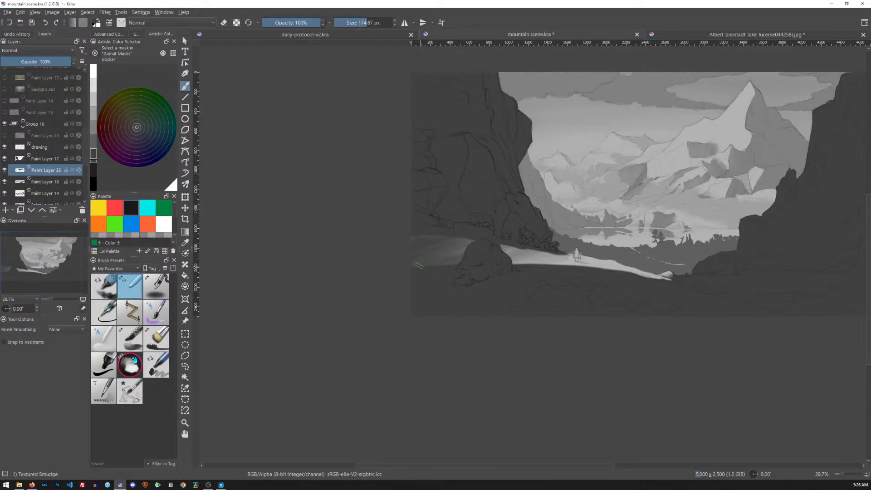
drag(418, 259, 419, 260)
key(alt+Tab)
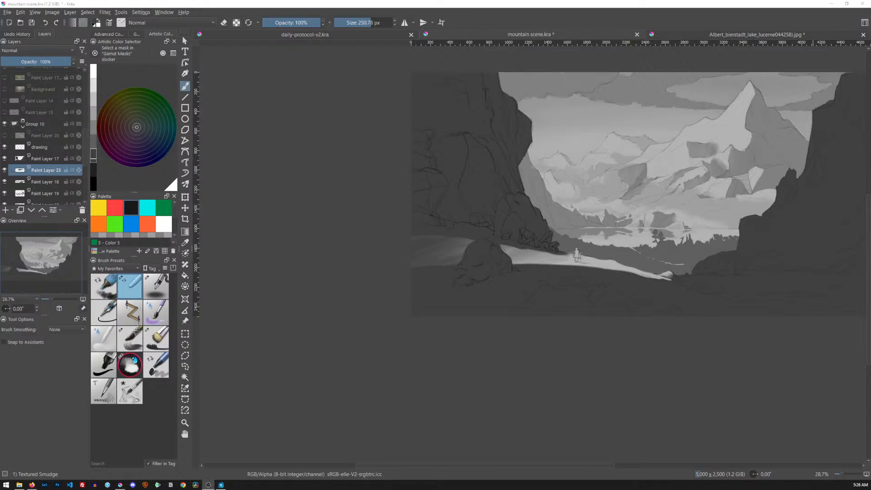
key(alt+Tab)
shift+drag(433, 256, 448, 256)
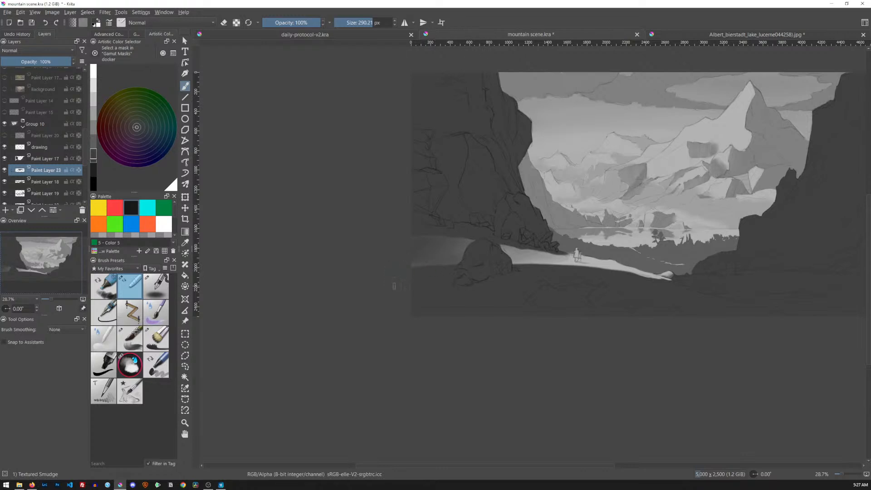
- Return to the Bristles-4 Glaze brush on Paint Layer 23 and sample the path's light gray near the figure
click(48, 160)
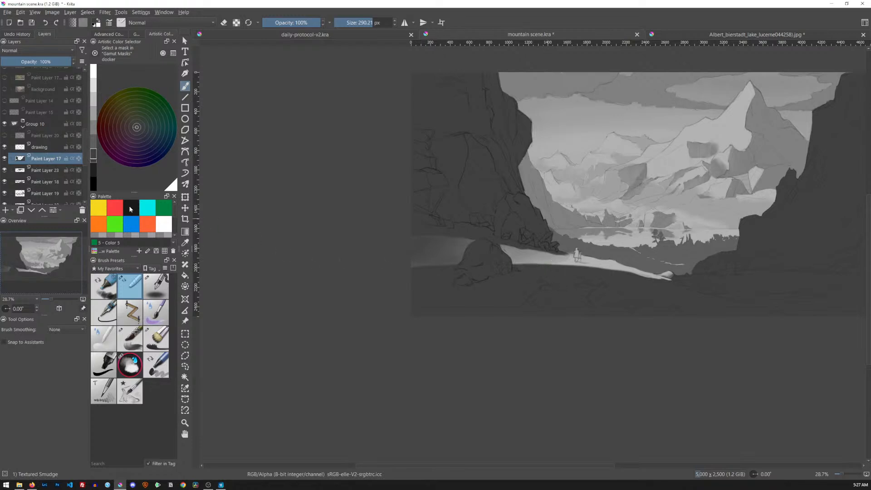
click(45, 171)
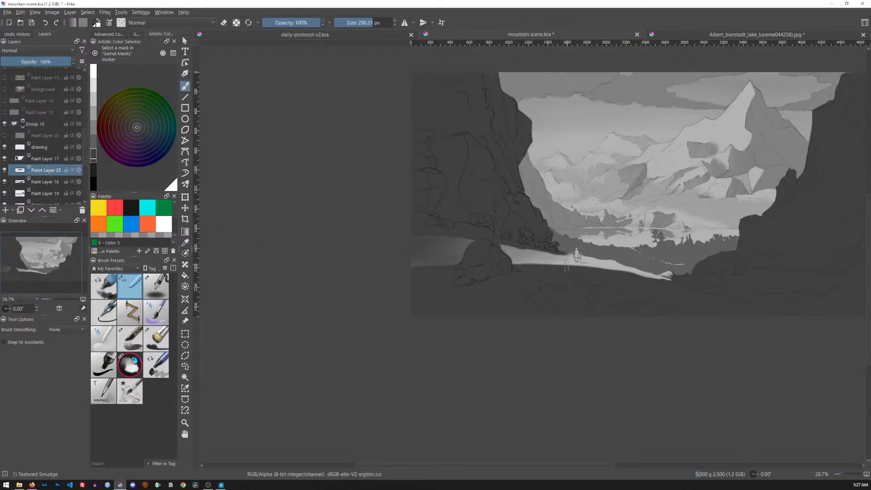
click(130, 338)
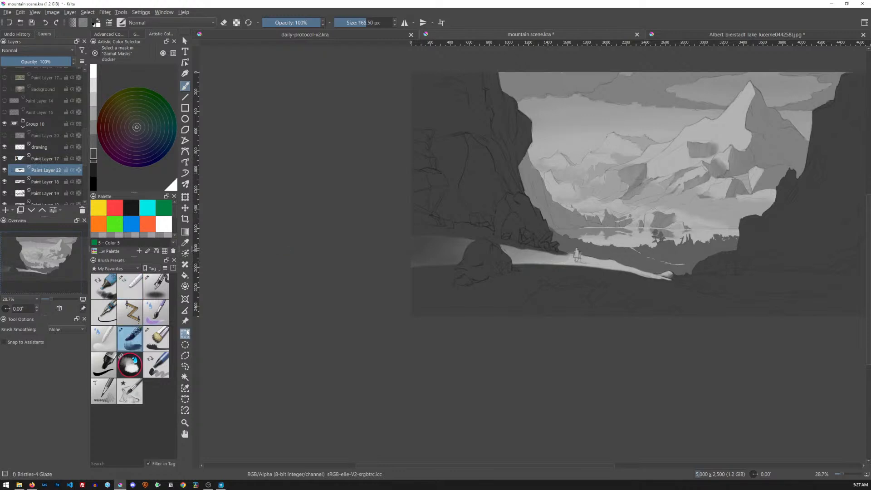
ctrl+click(573, 260)
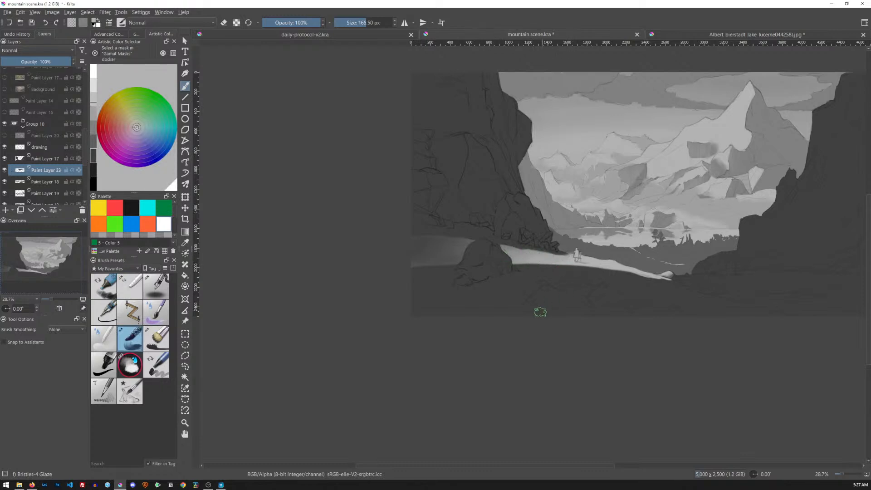
- Examine the value balance of the whole composition at thumbnail size and at closer views
scroll(638, 219, down, 2)
mouse_move(671, 255)
mouse_down()
mouse_move(591, 253)
mouse_move(589, 264)
mouse_up()
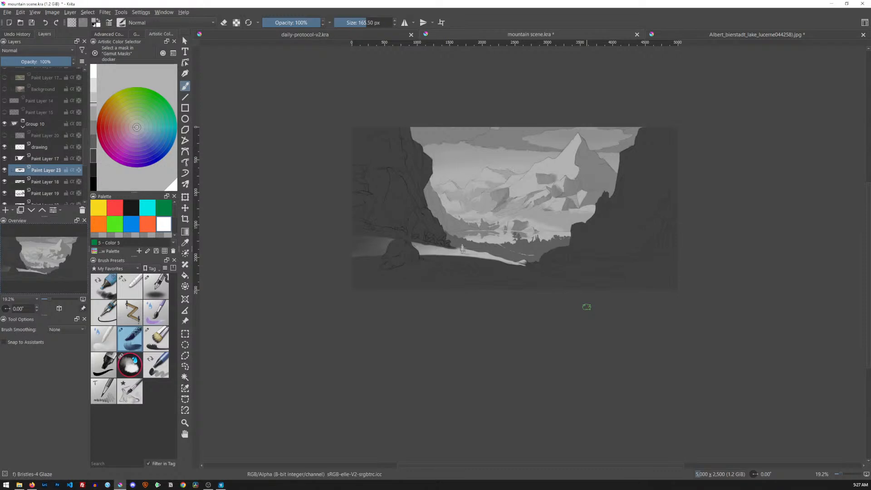
key(2)
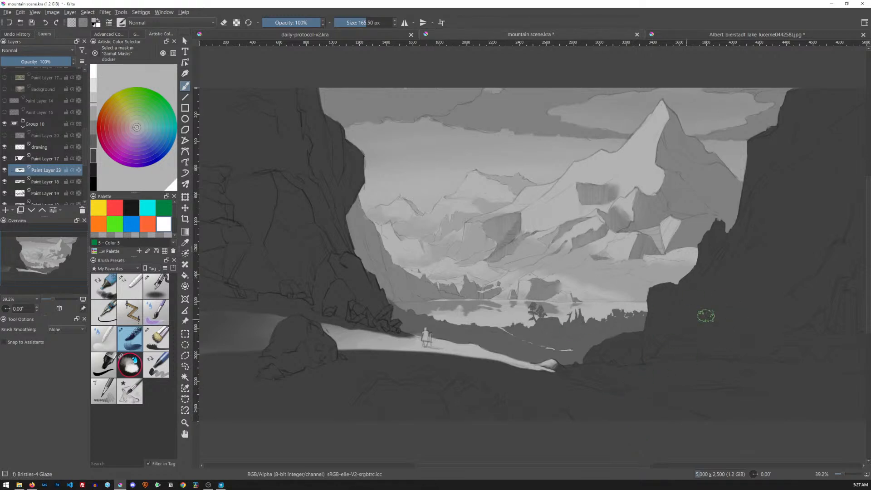
key(t)
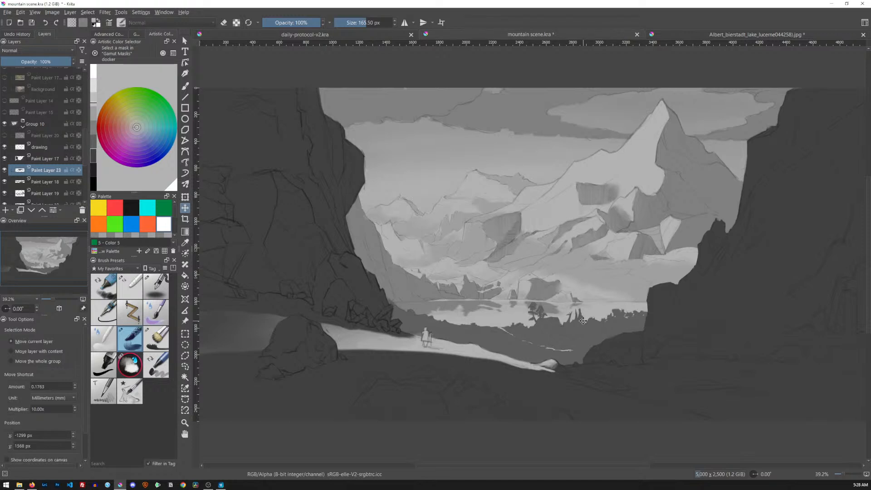
drag(618, 243, 614, 252)
drag(623, 287, 570, 259)
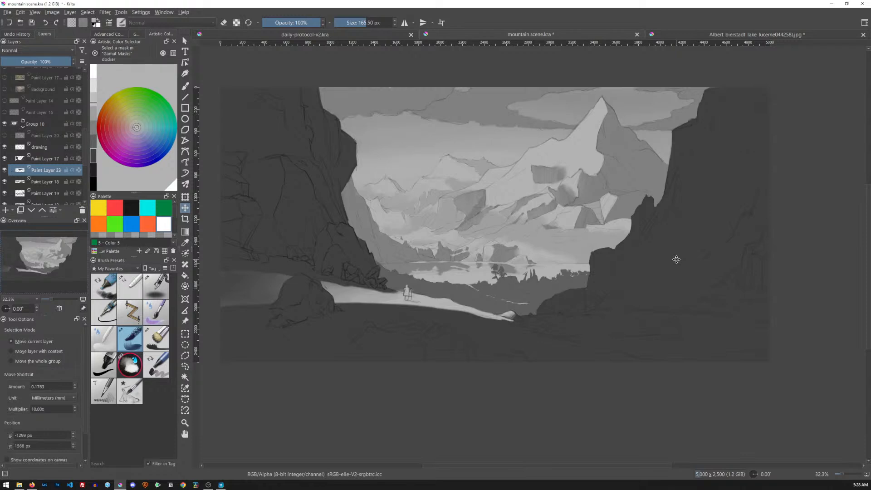
scroll(593, 227, down, 5)
drag(590, 243, 470, 222)
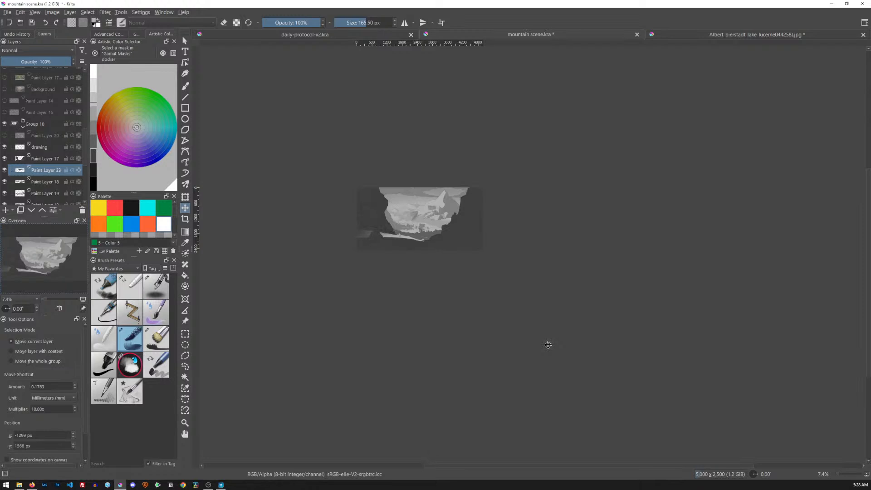
scroll(458, 235, up, 6)
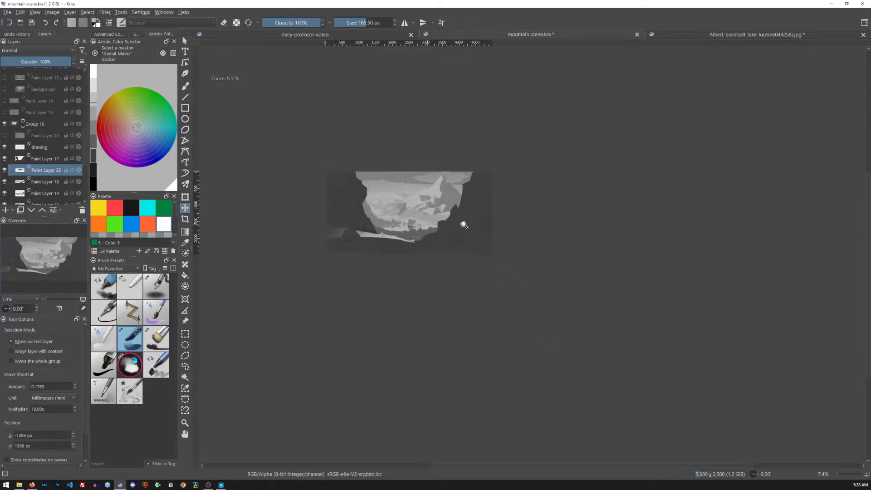
scroll(499, 232, up, 2)
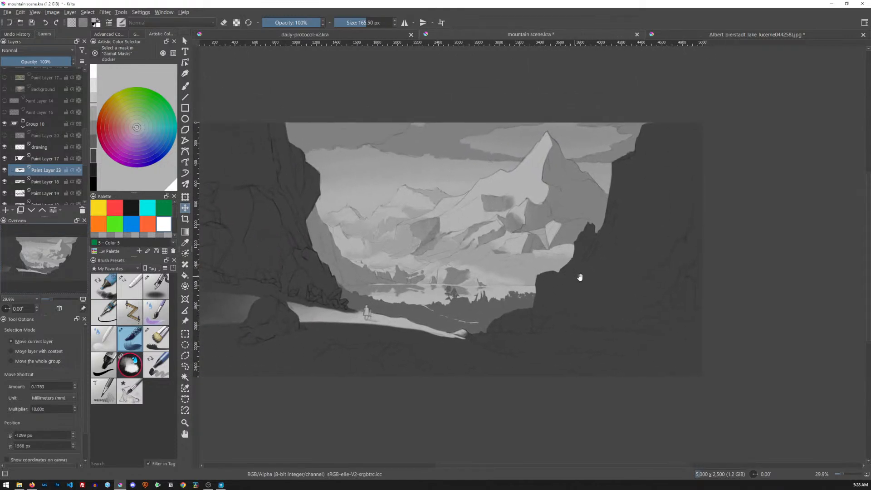
drag(577, 276, 608, 300)
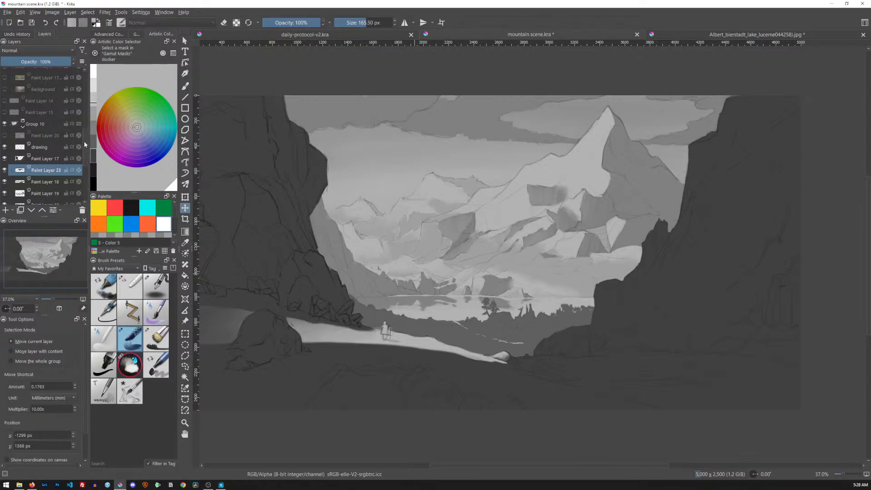
- Collapse Group 10 and rename it "Drawing and Value"
scroll(83, 140, up, 1)
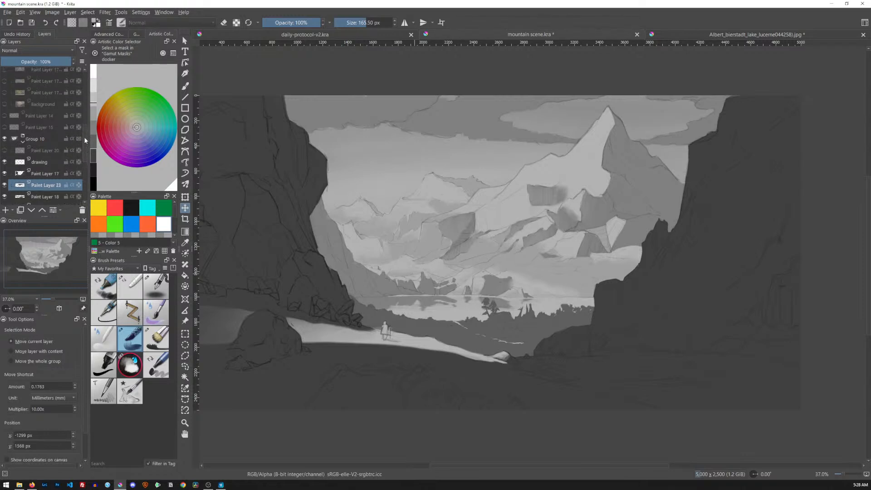
click(23, 143)
double_click(38, 142)
mouse_move(38, 142)
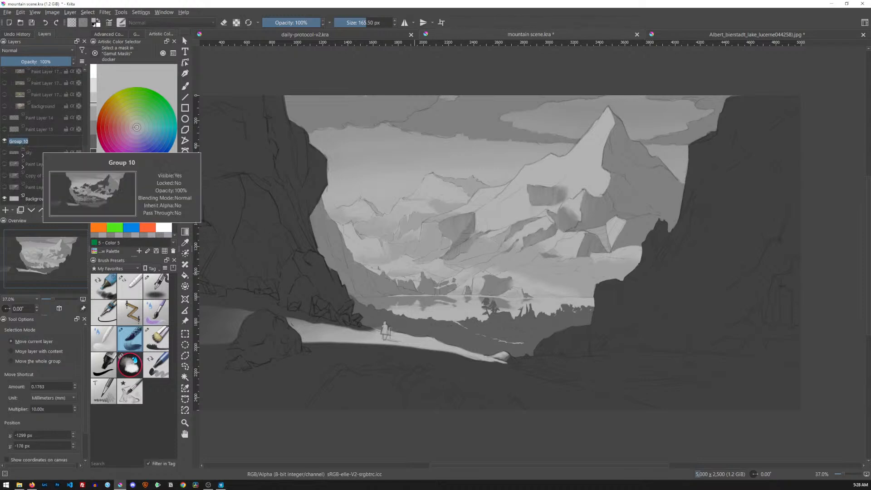
text(Drawing and Value)
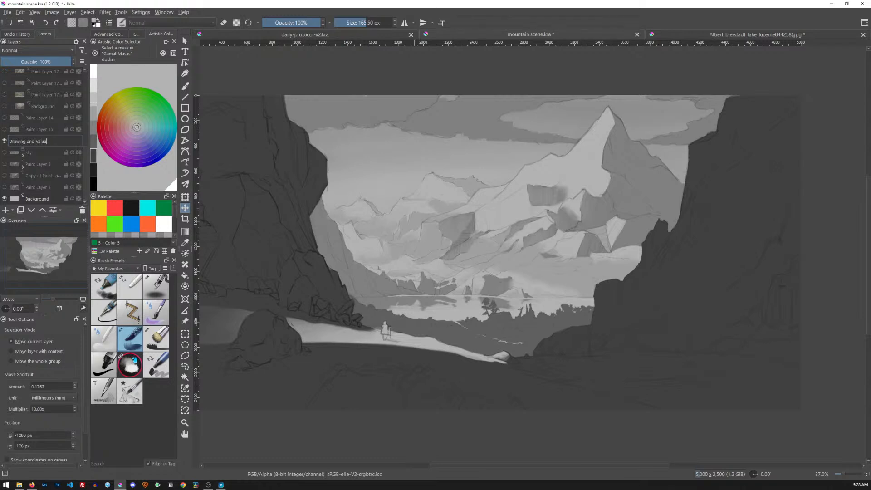
key(Return)
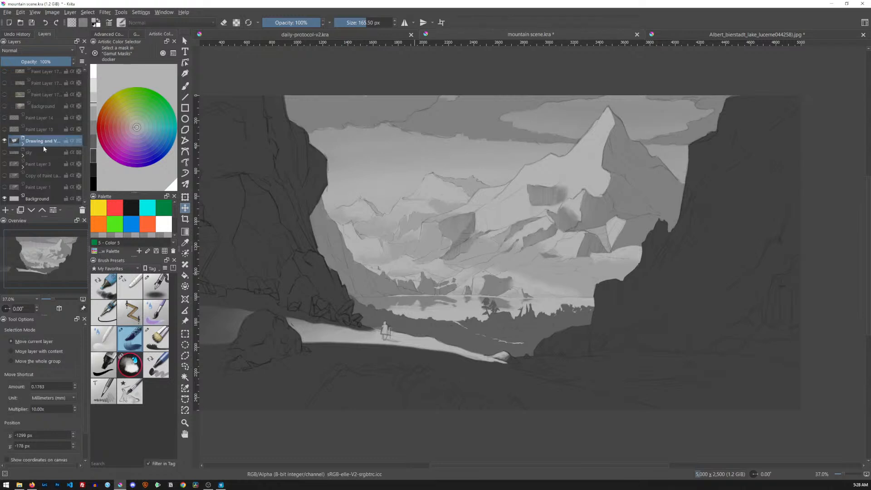
- Add a paint layer inside a new group named "Color" above Drawing and Value, make that layer active for brushing, and save the file
key(Insert)
key(ctrl+g)
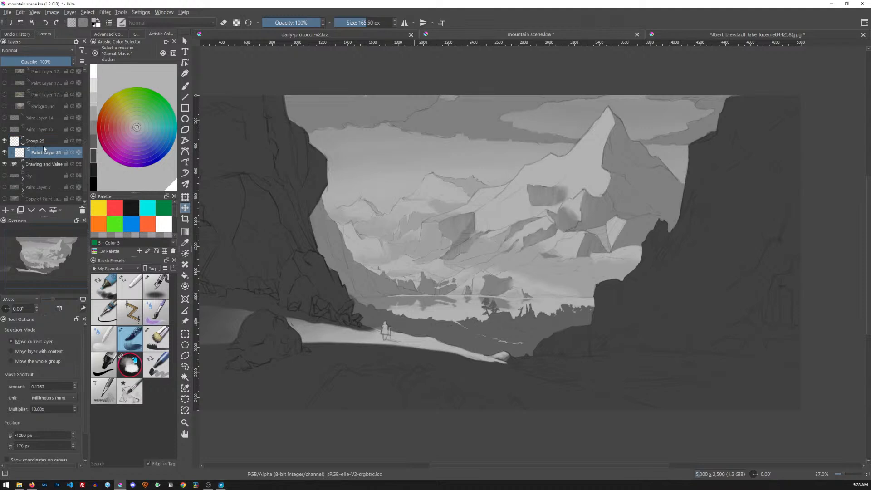
double_click(37, 141)
text(Color)
key(Return)
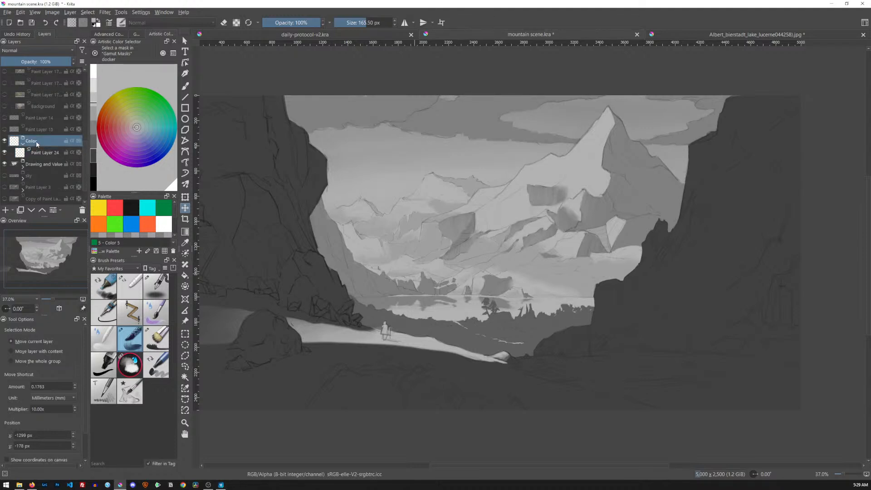
click(54, 151)
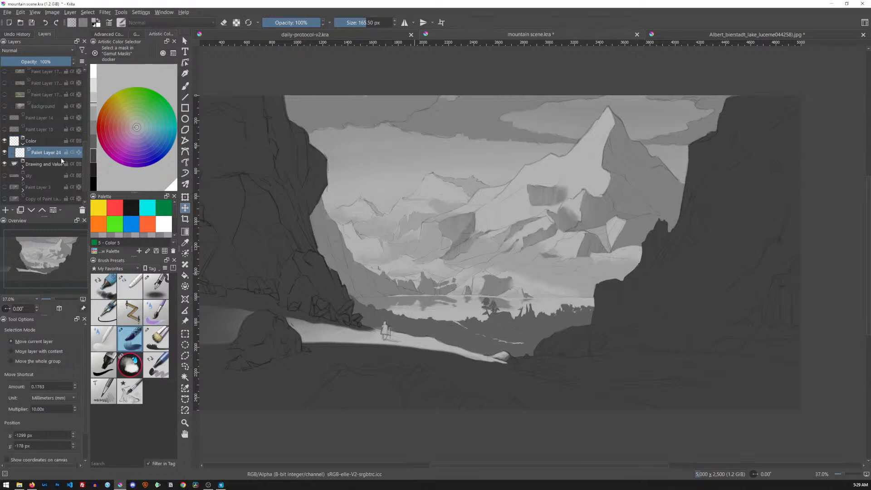
key(b)
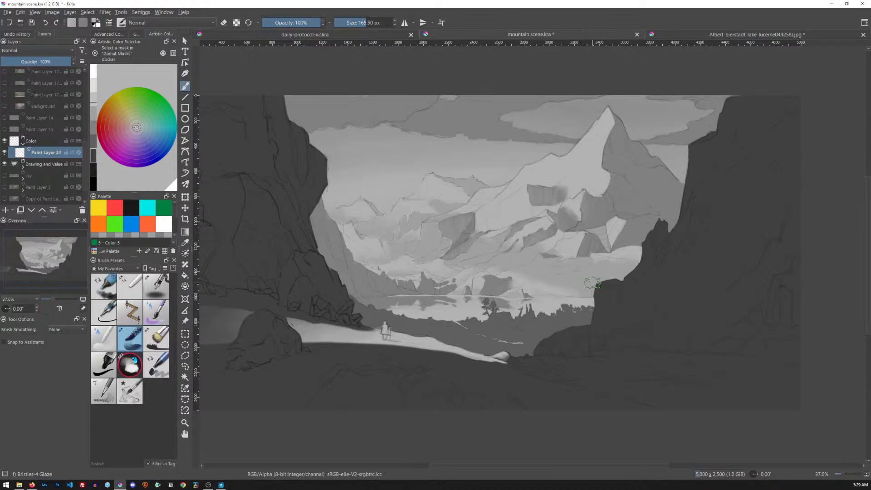
key(ctrl+s)
- Choose a muted orange-brown as the brush color and switch the color selector's value scale to continuous
scroll(592, 283, up, 1)
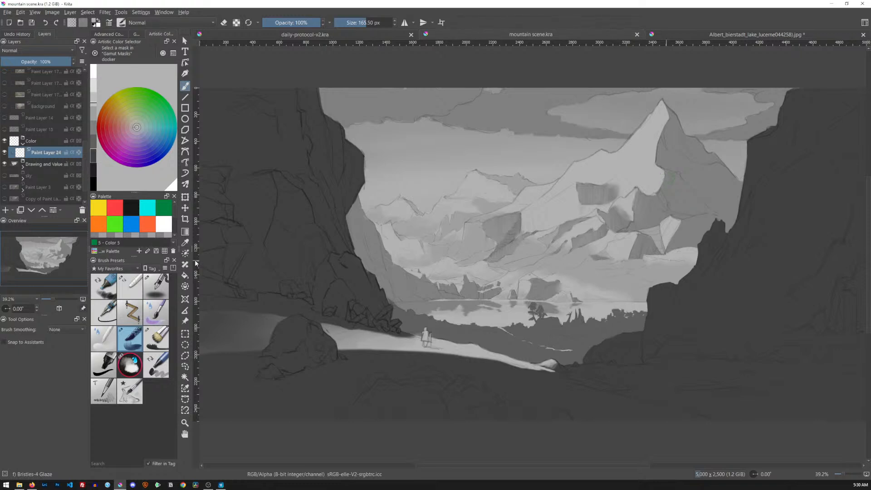
click(117, 115)
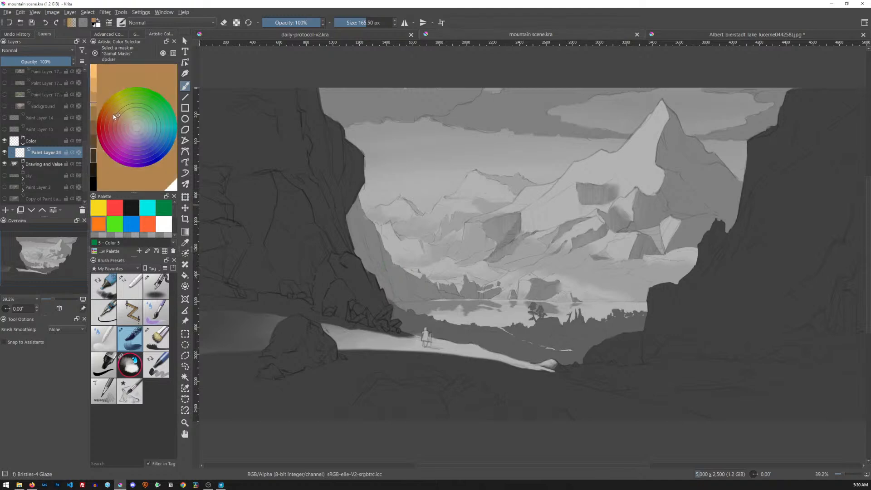
click(113, 115)
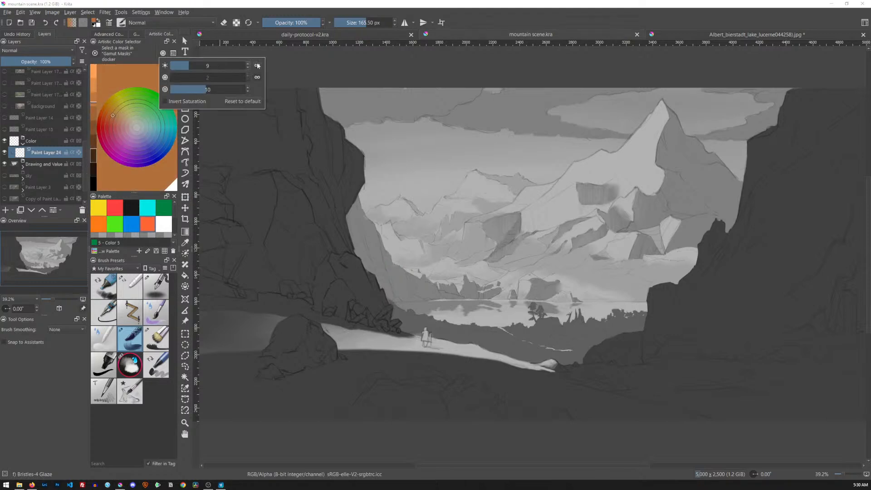
click(257, 67)
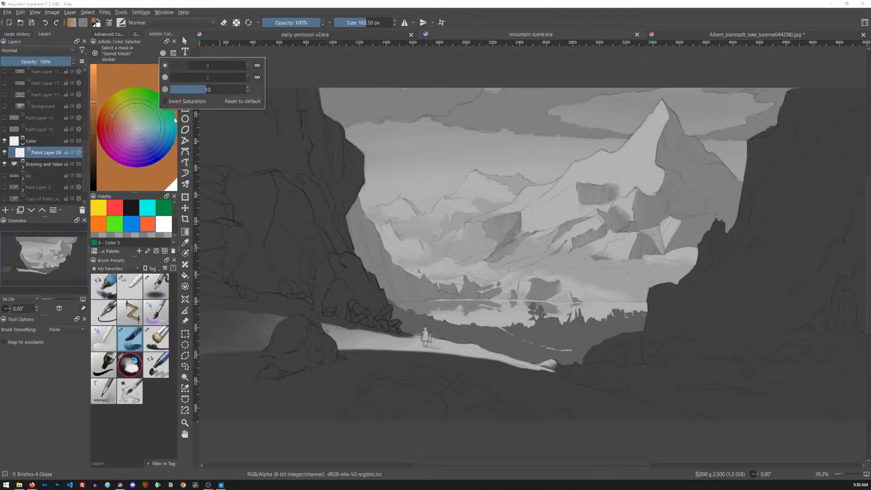
- Paint the sunlit upper face of the main peak in light yellow-orange, reducing the brush to about 93 px
click(121, 117)
click(119, 117)
click(94, 81)
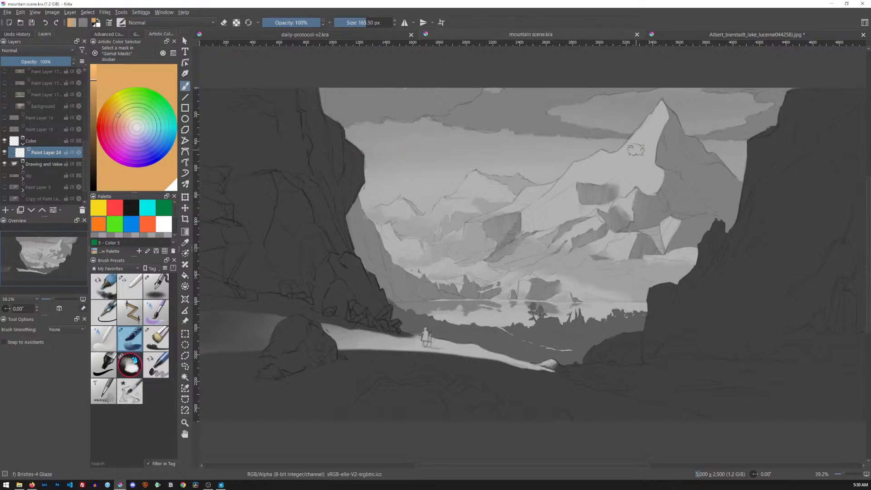
mouse_move(656, 121)
mouse_down()
mouse_move(639, 147)
mouse_move(658, 120)
mouse_move(649, 144)
mouse_up()
key(bracketleft)
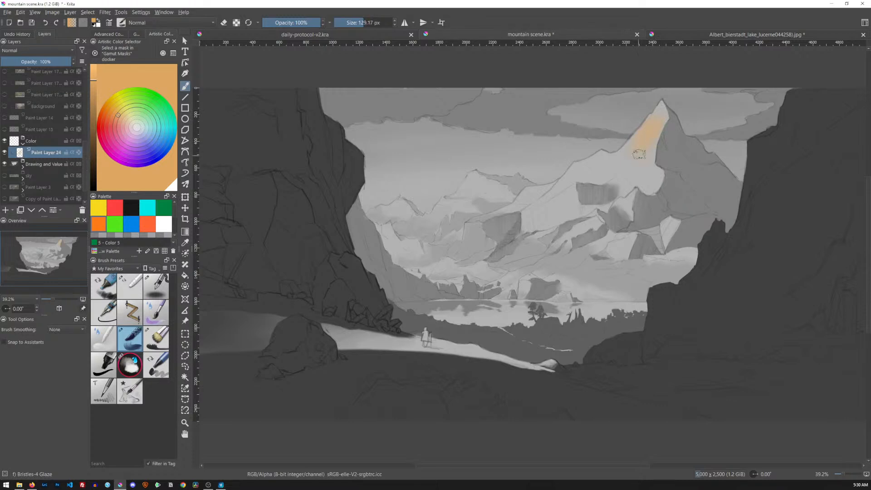
key(bracketleft)
mouse_move(659, 121)
mouse_down()
mouse_move(649, 161)
mouse_move(651, 117)
mouse_move(624, 151)
mouse_move(647, 154)
mouse_move(626, 157)
mouse_move(641, 131)
mouse_move(651, 163)
mouse_up()
- Try a lower opacity on the Drawing and Value group and look through its layers
click(51, 164)
mouse_move(53, 64)
mouse_down()
mouse_move(45, 62)
mouse_move(73, 62)
mouse_up()
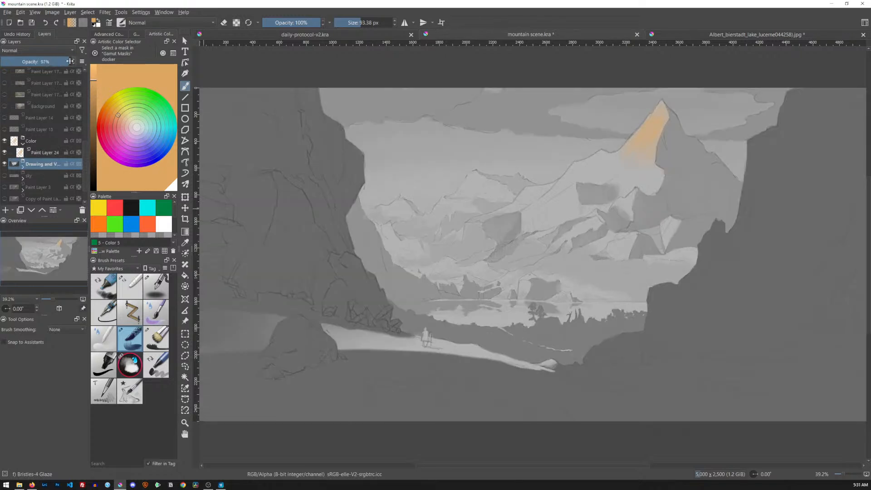
click(23, 167)
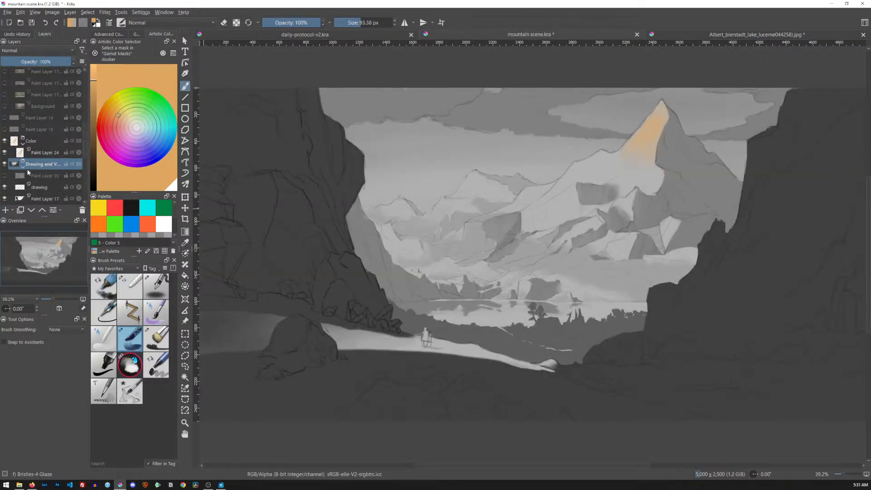
drag(85, 141, 84, 152)
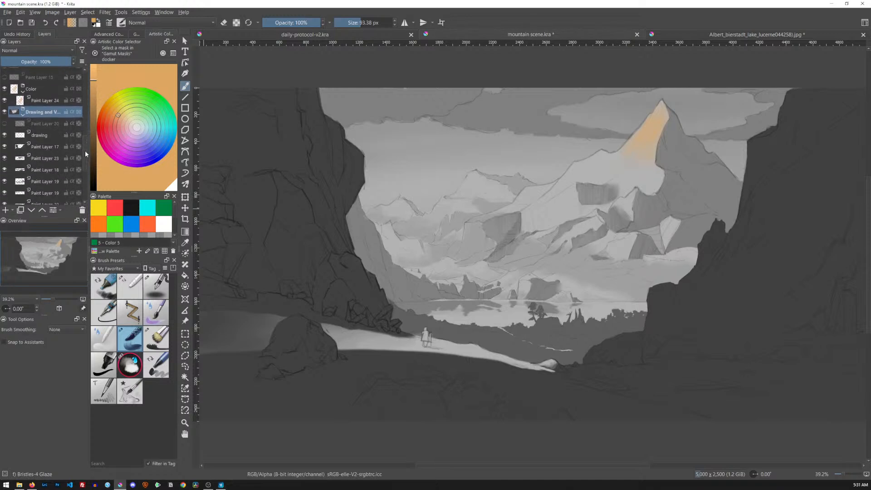
click(23, 117)
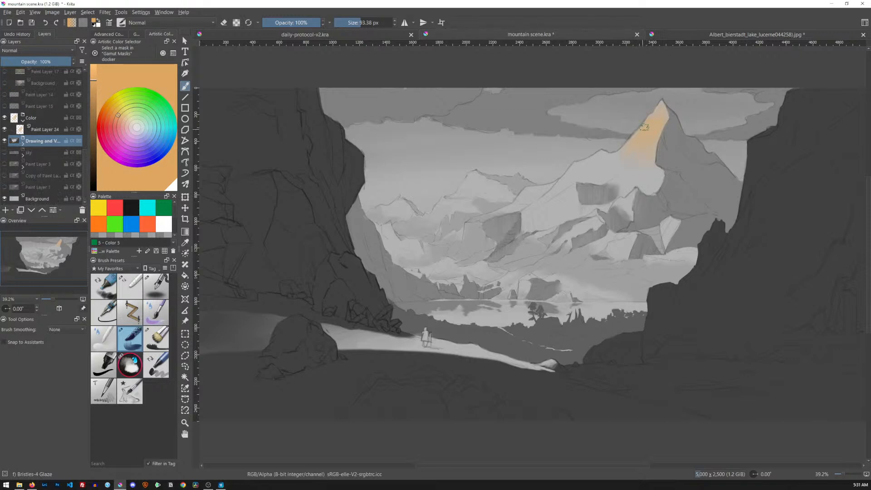
- Extend the glow on Paint Layer 24 down the peak's lit slopes, shifting from light orange to a redder orange
click(58, 130)
mouse_move(660, 112)
mouse_down()
mouse_move(649, 147)
mouse_move(655, 135)
mouse_move(650, 163)
mouse_move(658, 174)
mouse_move(645, 156)
mouse_move(617, 156)
mouse_move(626, 148)
mouse_move(599, 160)
mouse_move(626, 170)
mouse_up()
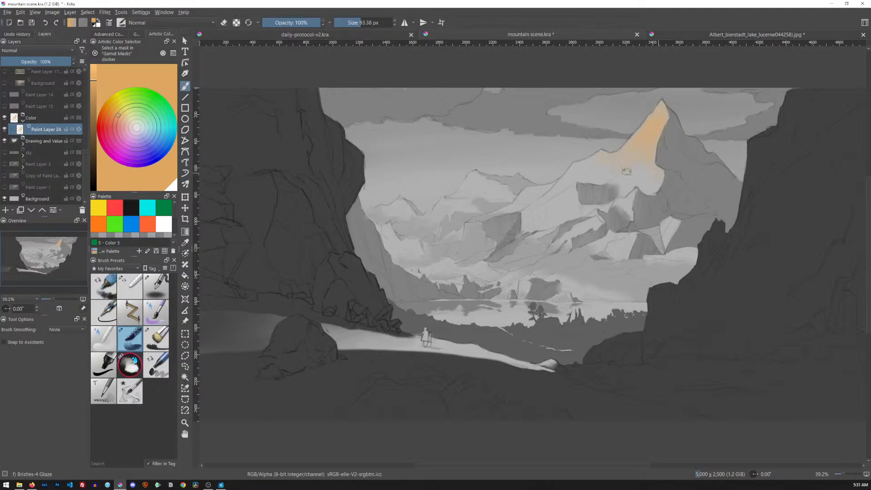
click(117, 119)
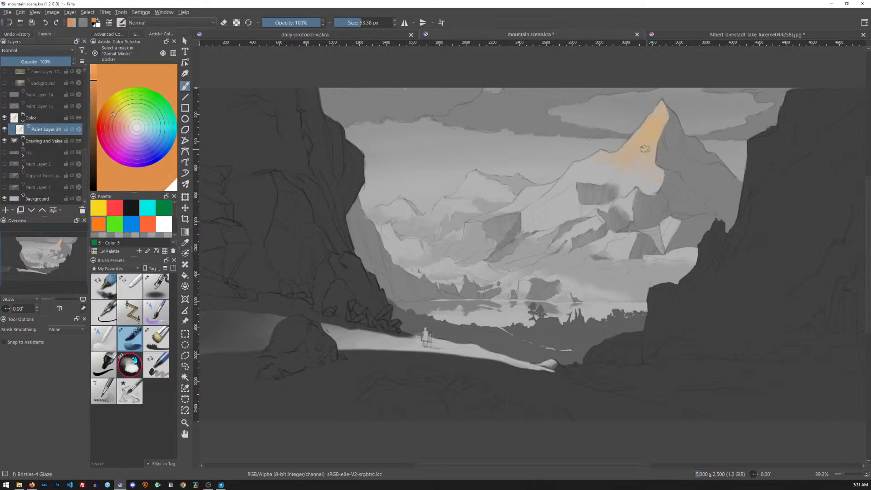
click(112, 118)
mouse_move(619, 161)
mouse_down()
mouse_move(589, 161)
mouse_move(599, 164)
mouse_move(589, 173)
mouse_move(607, 166)
mouse_move(596, 180)
mouse_move(616, 168)
mouse_move(605, 181)
mouse_move(626, 166)
mouse_move(633, 172)
mouse_move(618, 189)
mouse_move(639, 169)
mouse_move(634, 180)
mouse_move(651, 173)
mouse_move(643, 189)
mouse_move(657, 182)
mouse_move(659, 170)
mouse_move(647, 191)
mouse_move(643, 177)
mouse_move(626, 190)
mouse_move(629, 177)
mouse_move(574, 178)
mouse_move(592, 157)
mouse_move(590, 170)
mouse_move(614, 162)
mouse_move(605, 179)
mouse_move(570, 172)
mouse_move(571, 199)
mouse_up()
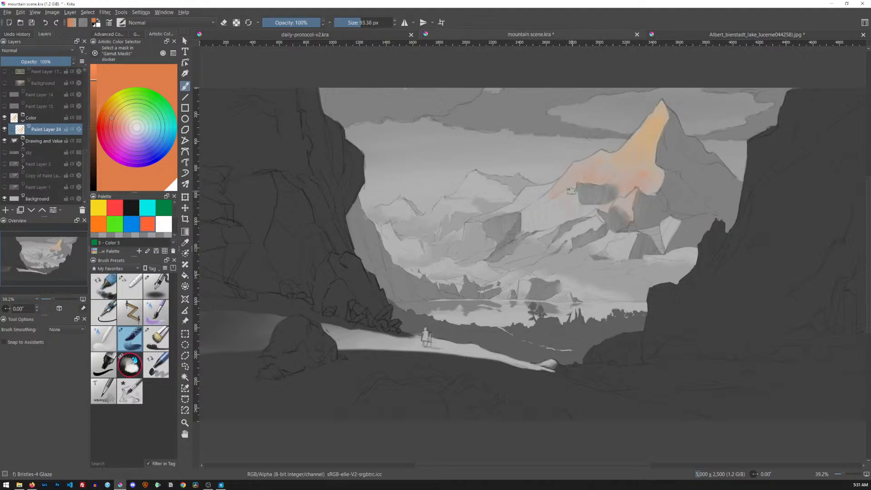
mouse_move(555, 200)
mouse_down()
mouse_move(571, 192)
mouse_move(570, 209)
mouse_move(589, 207)
mouse_move(554, 220)
mouse_move(573, 195)
mouse_move(556, 207)
mouse_move(562, 191)
mouse_move(537, 211)
mouse_move(538, 189)
mouse_up()
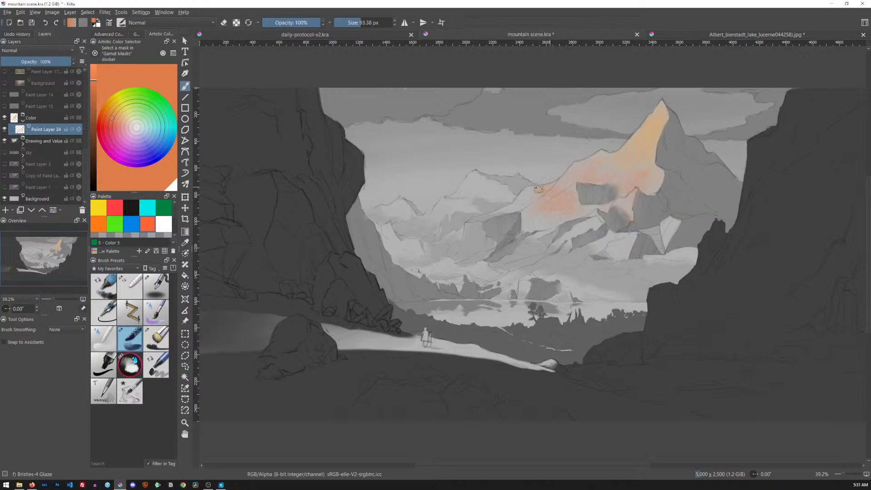
- Paint the lower lit ridges and the small lit facet at the peak's base with a darker, redder orange
click(111, 122)
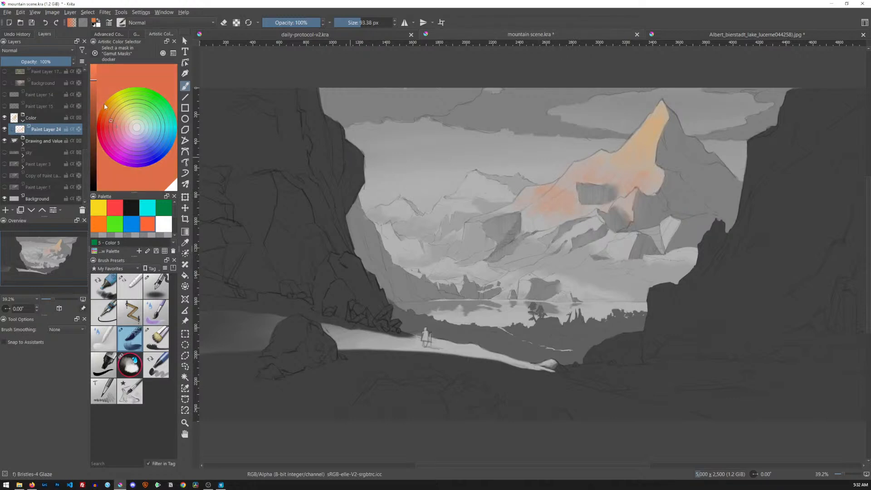
key(k)
mouse_move(538, 189)
mouse_down()
mouse_move(517, 205)
mouse_move(548, 207)
mouse_move(534, 228)
mouse_move(595, 207)
mouse_move(596, 216)
mouse_move(572, 233)
mouse_move(597, 227)
mouse_up()
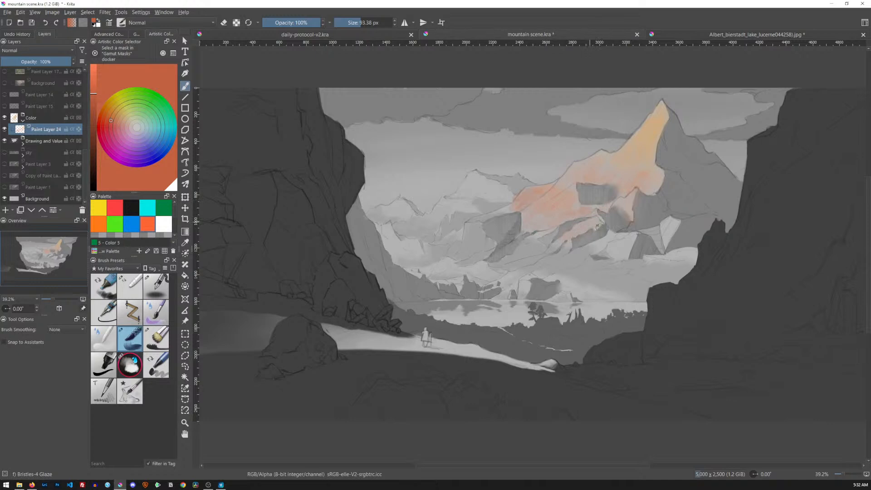
drag(670, 222, 676, 245)
- Undo the grayscale conversion of the Bierstadt Lake Lucerne reference and copy the entire color painting
click(749, 35)
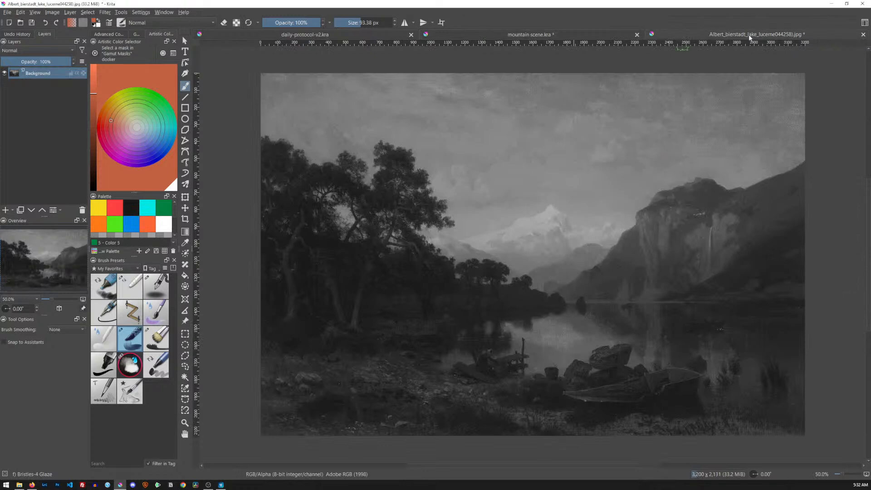
key(ctrl+z)
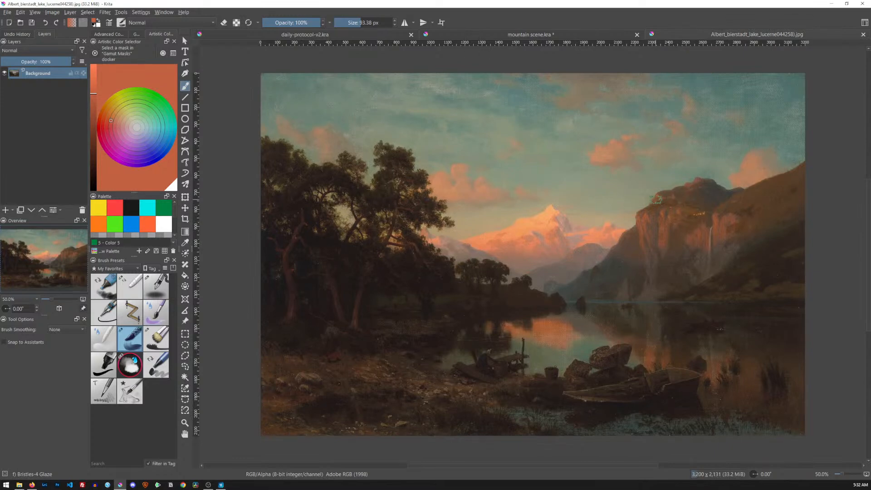
key(ctrl+a)
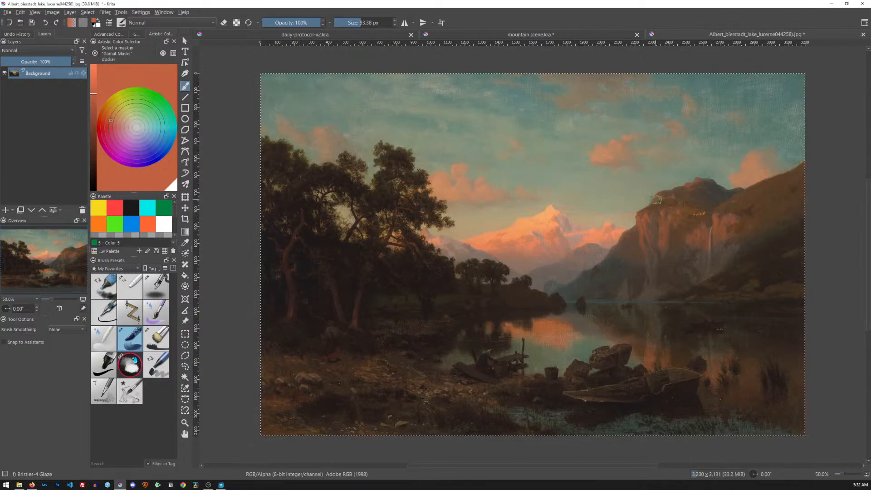
- Paste the color reference painting into mountain scene.kra as a new layer above the grayscale Background reference layer
click(544, 36)
mouse_move(83, 137)
mouse_down()
mouse_move(85, 95)
mouse_move(82, 130)
mouse_move(64, 141)
mouse_up()
click(72, 139)
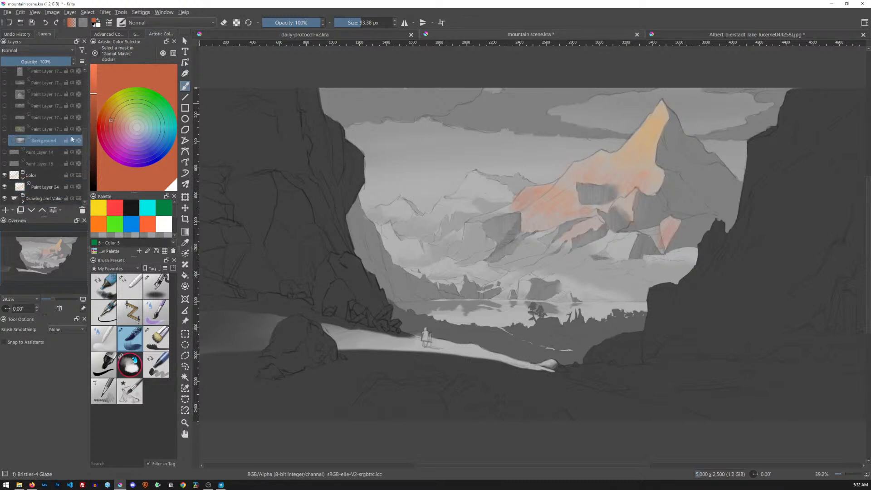
key(ctrl+v)
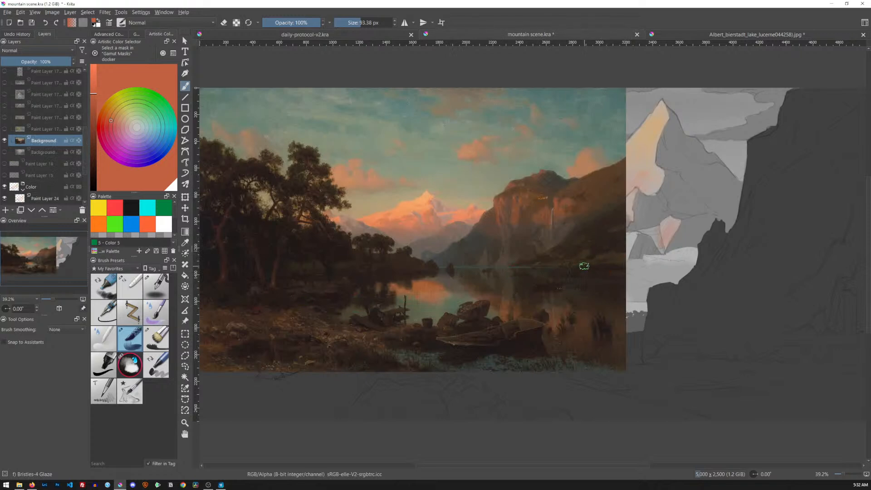
- Scale the pasted painting down proportionally over the scene's lower-left area and reactivate Paint Layer 24 for brushing
key(t)
key(ctrl+t)
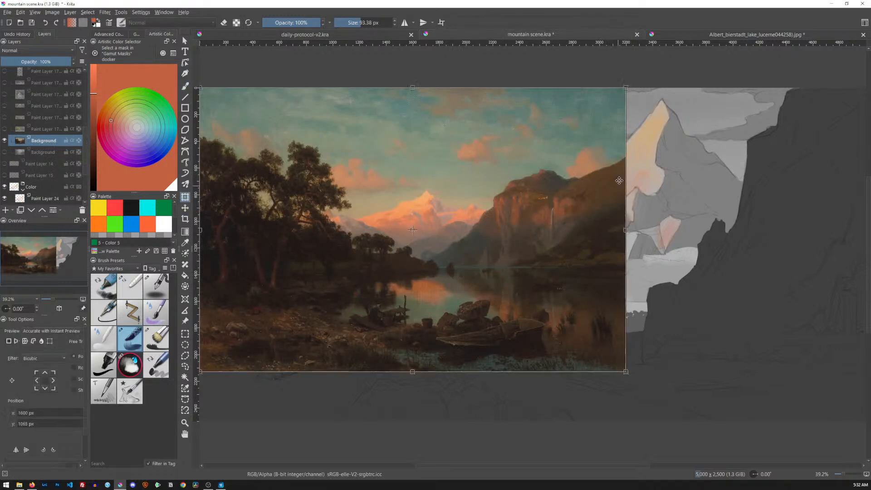
drag(609, 108, 537, 207)
key(Return)
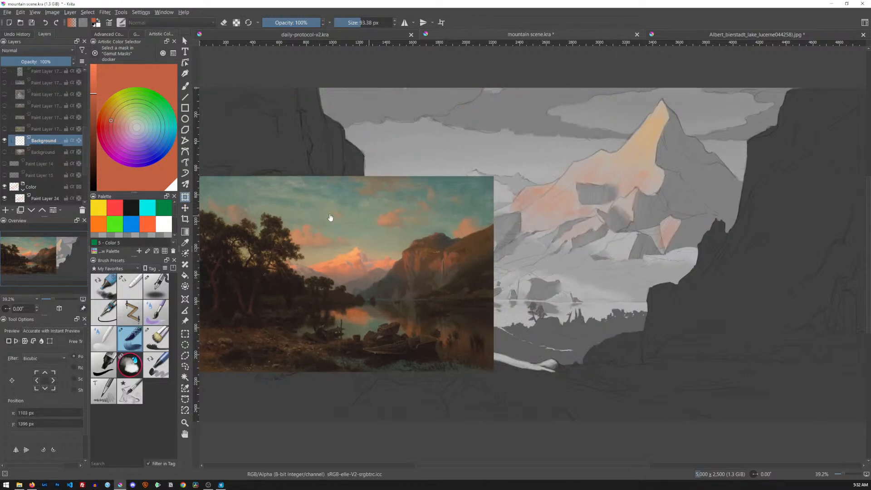
click(52, 200)
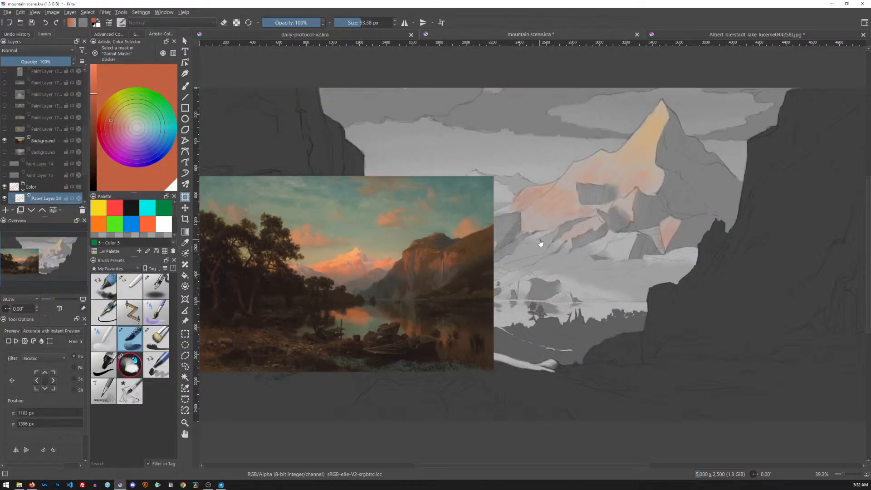
key(b)
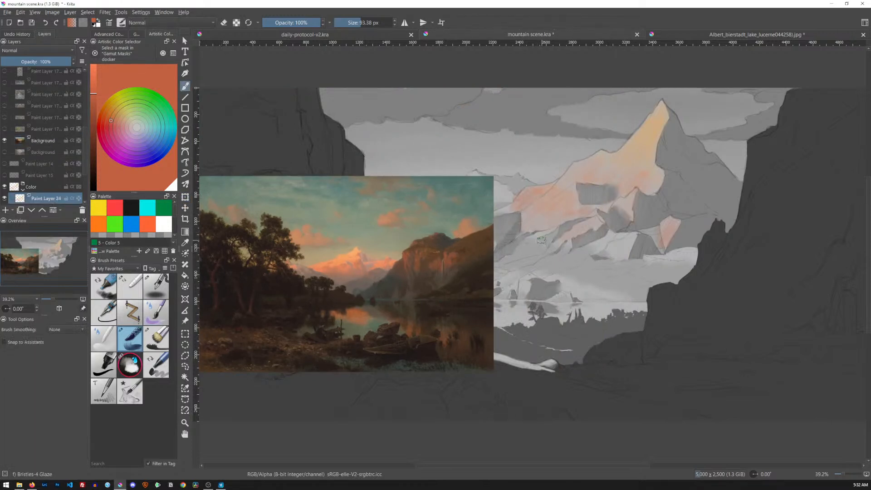
- Strengthen the peak's glow with oranges sampled from the reference's mountain and lake reflection, using a brush of about 60 px
ctrl+click(357, 250)
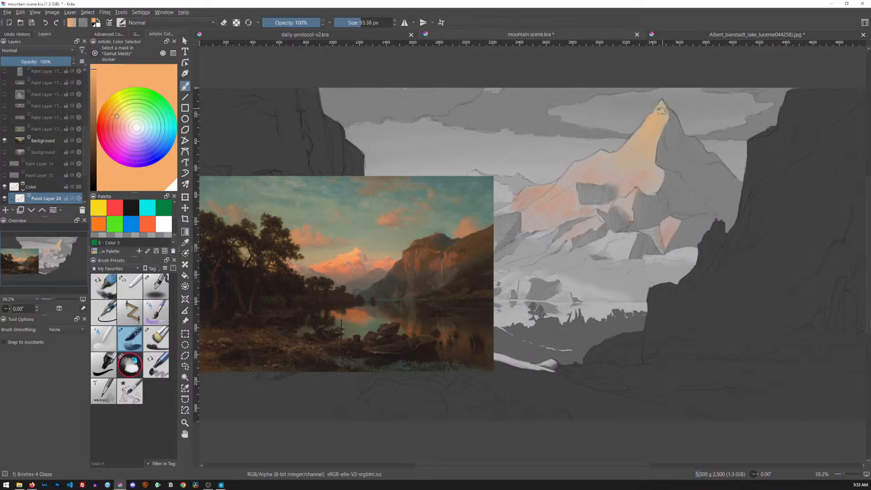
key(bracketleft)
key(bracketleft)
ctrl+click(347, 253)
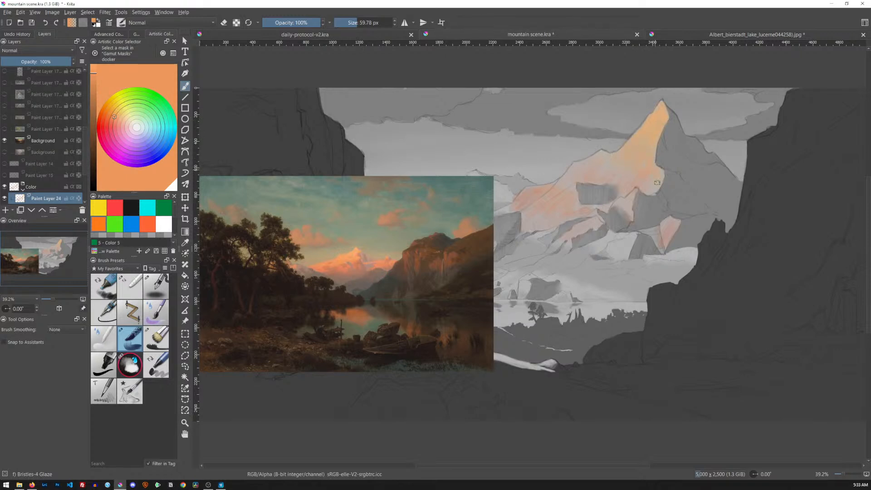
ctrl+click(339, 258)
ctrl+click(368, 274)
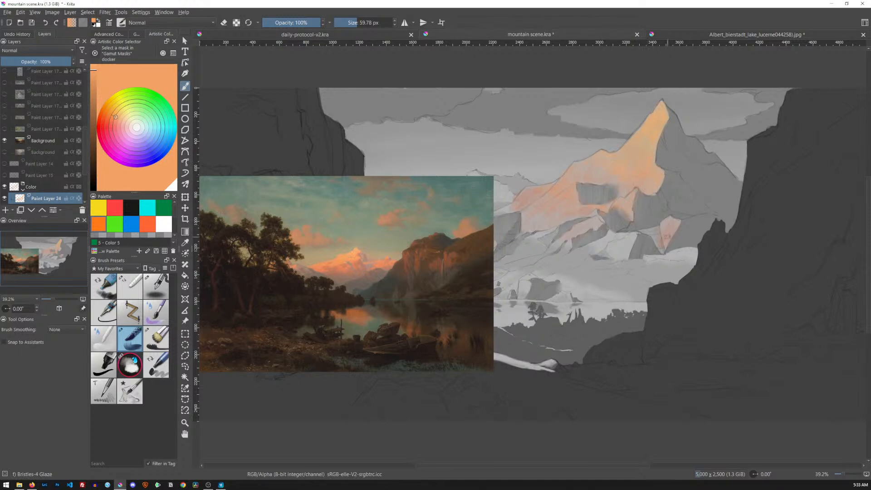
- Hide the color reference painting layer and save the file
click(7, 139)
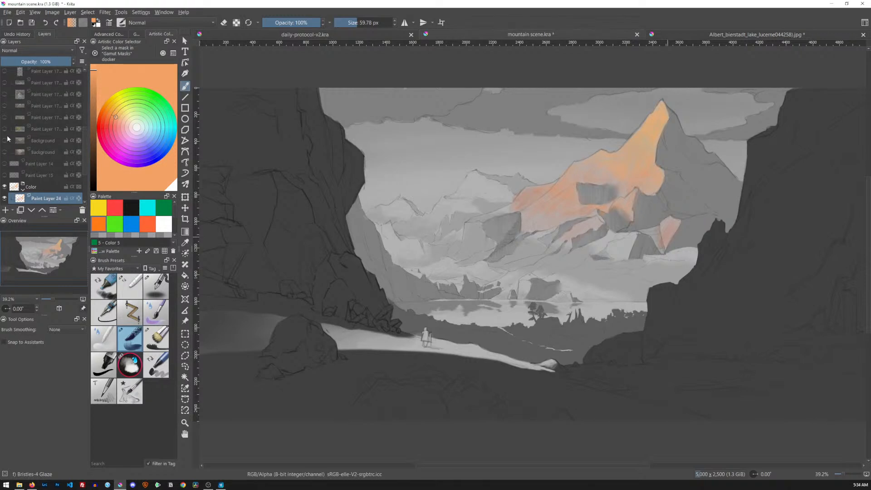
key(ctrl+s)
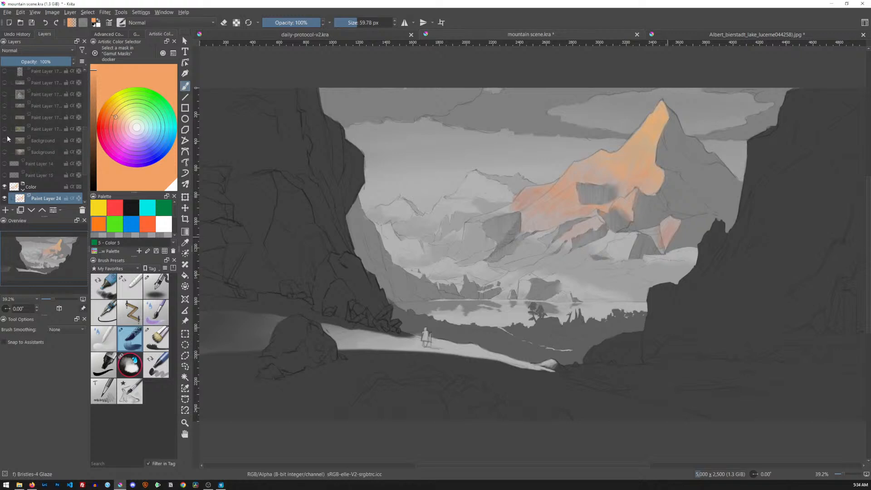